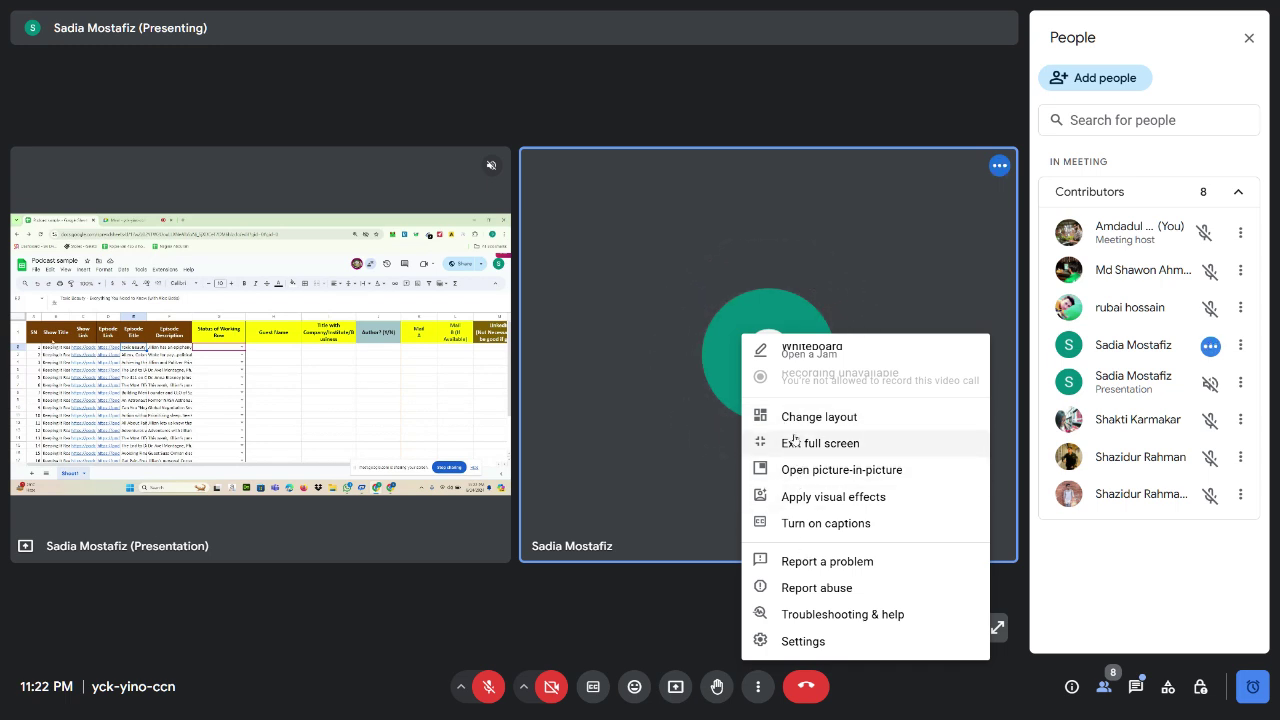
Try the Tiled, Spotlight, Auto and Sidebar layouts for the meeting, with tiles without video no longer hidden
{"action": "left_click", "coordinate": [800, 418]}
{"action": "left_click", "coordinate": [553, 307]}
{"action": "left_click", "coordinate": [560, 346]}
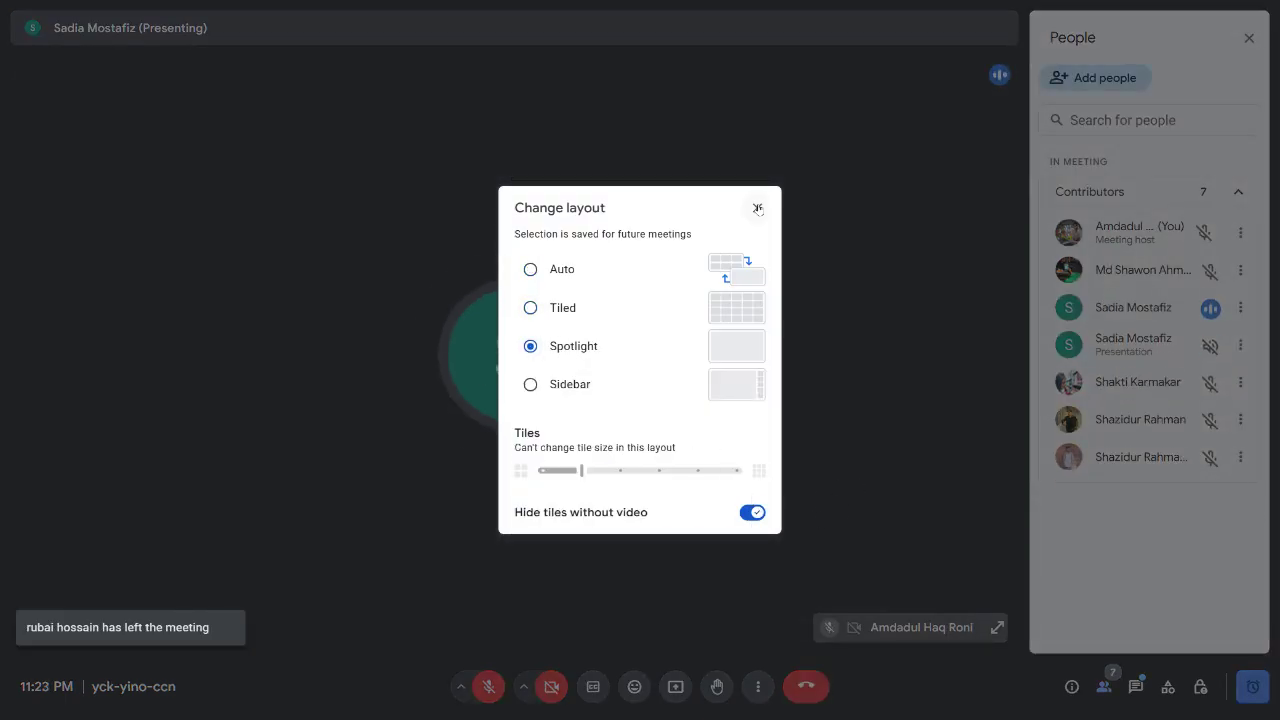
{"action": "left_click", "coordinate": [750, 515]}
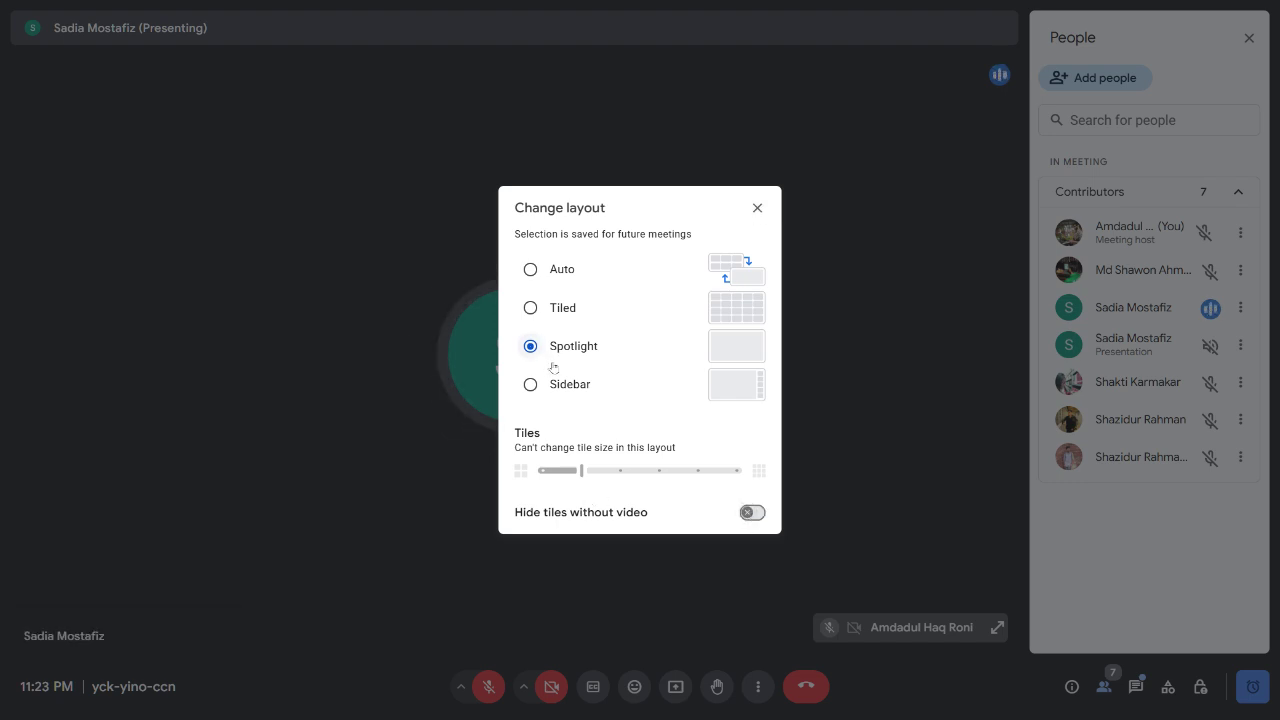
{"action": "left_click", "coordinate": [530, 307]}
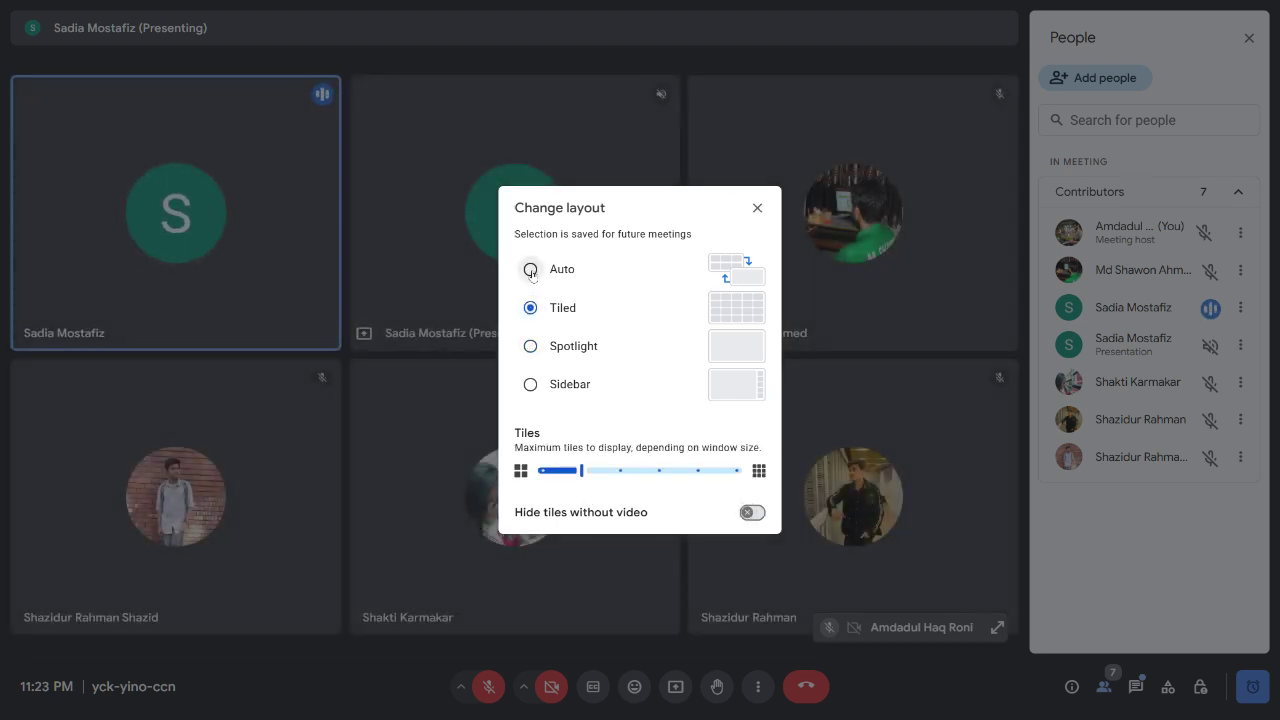
{"action": "left_click", "coordinate": [530, 269]}
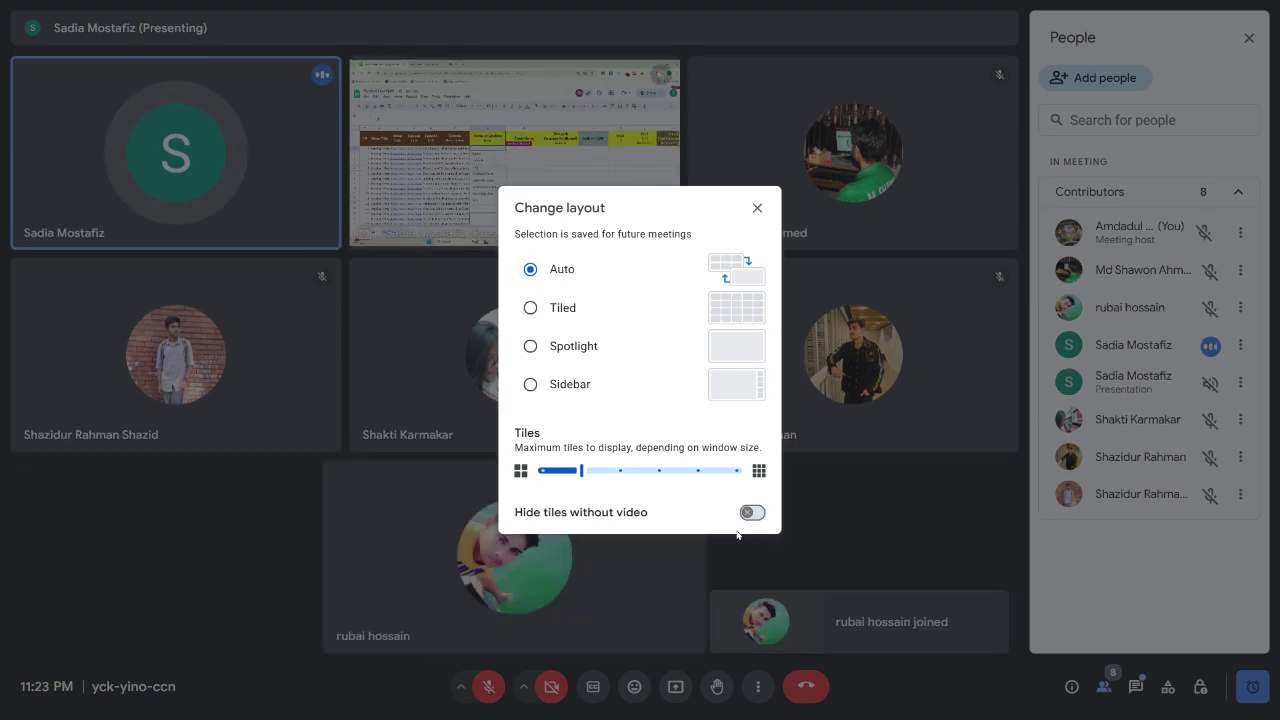
{"action": "left_click", "coordinate": [530, 384]}
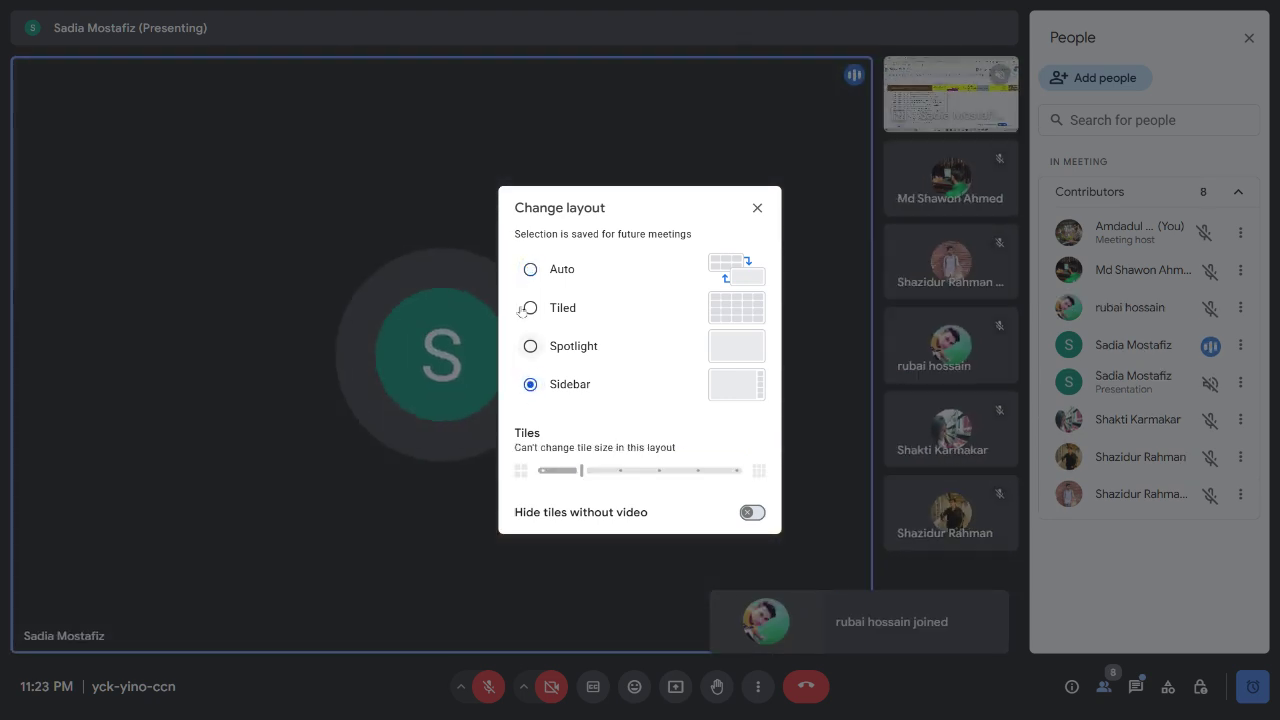
Set the meeting layout to Auto, hide tiles without video and close the layout settings
{"action": "left_click", "coordinate": [530, 269]}
{"action": "left_click", "coordinate": [530, 307]}
{"action": "left_click", "coordinate": [530, 269]}
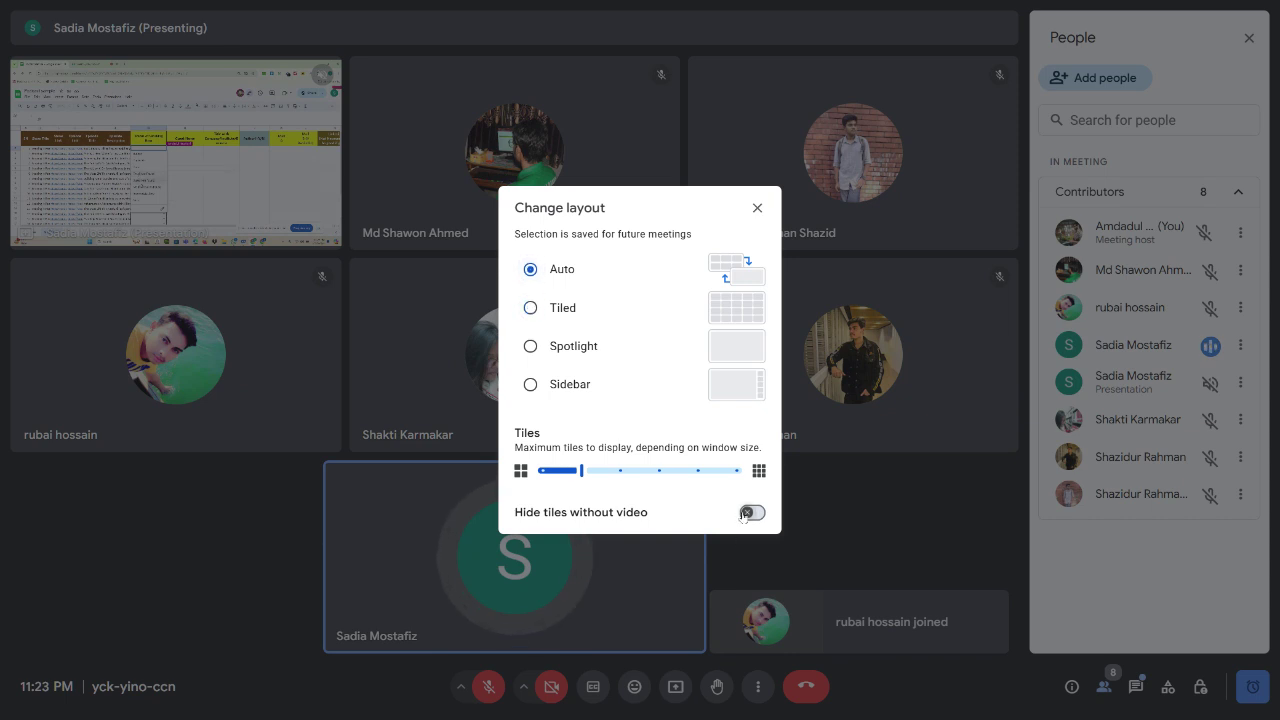
{"action": "left_click", "coordinate": [745, 513]}
{"action": "left_click", "coordinate": [757, 207]}
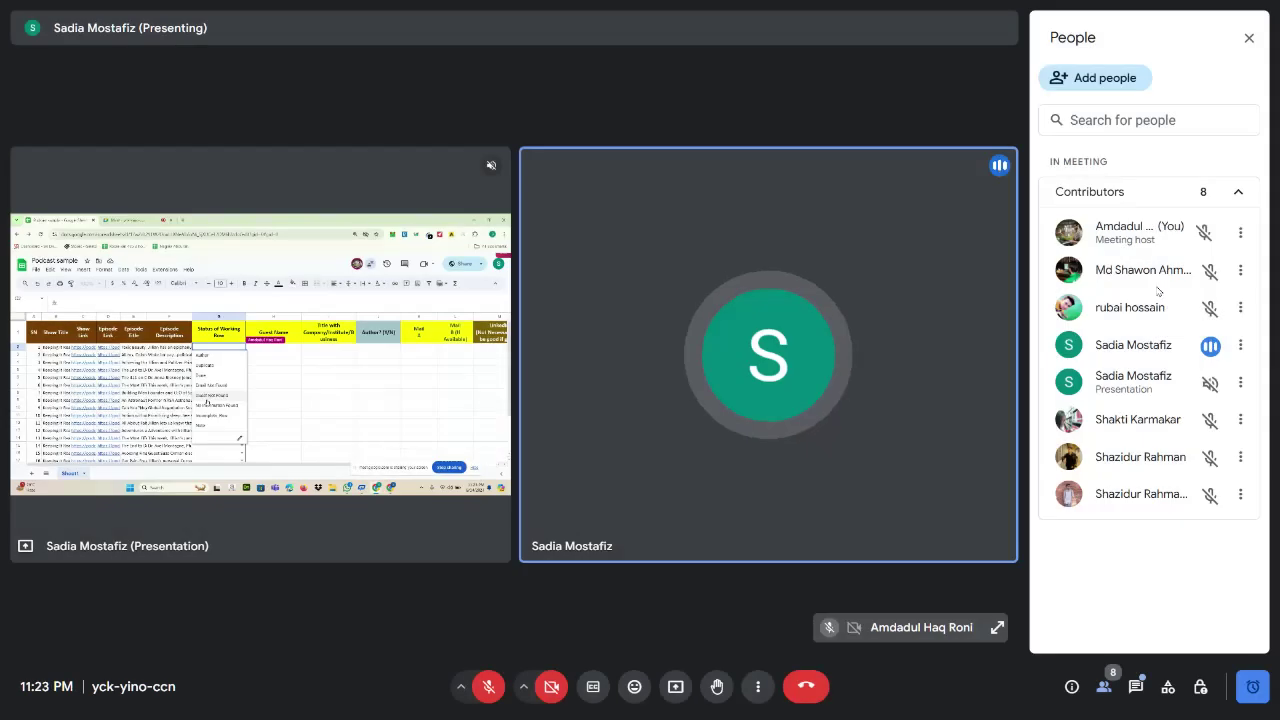
Examine which actions are available for individual participants and for the presentation in the meeting's contributor list
{"action": "left_click", "coordinate": [1240, 270]}
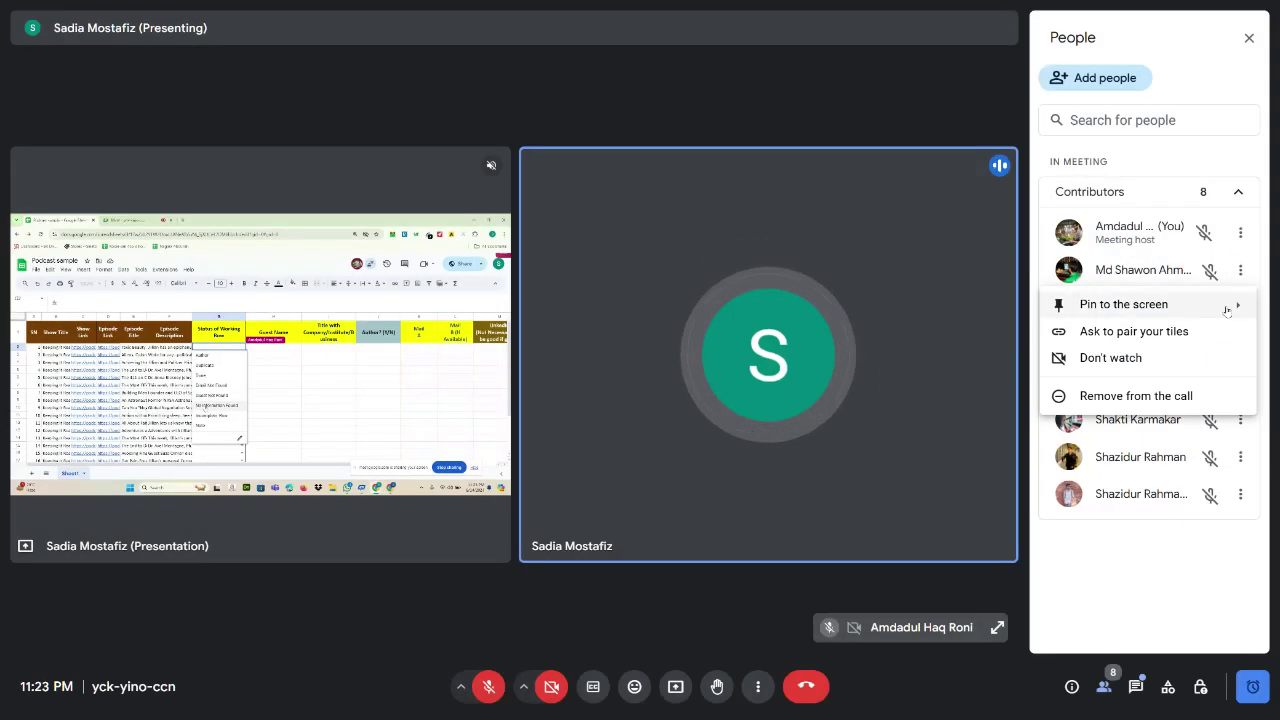
{"action": "mouse_move", "coordinate": [1227, 310]}
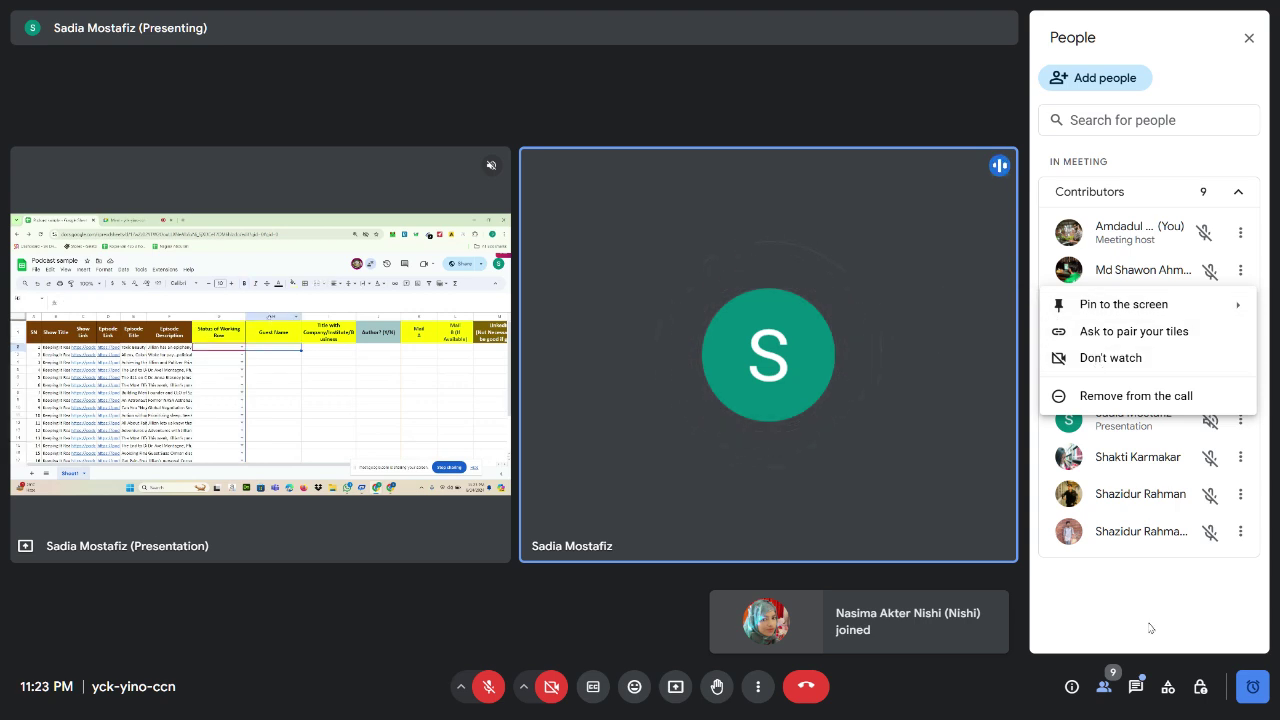
{"action": "left_click", "coordinate": [1060, 408]}
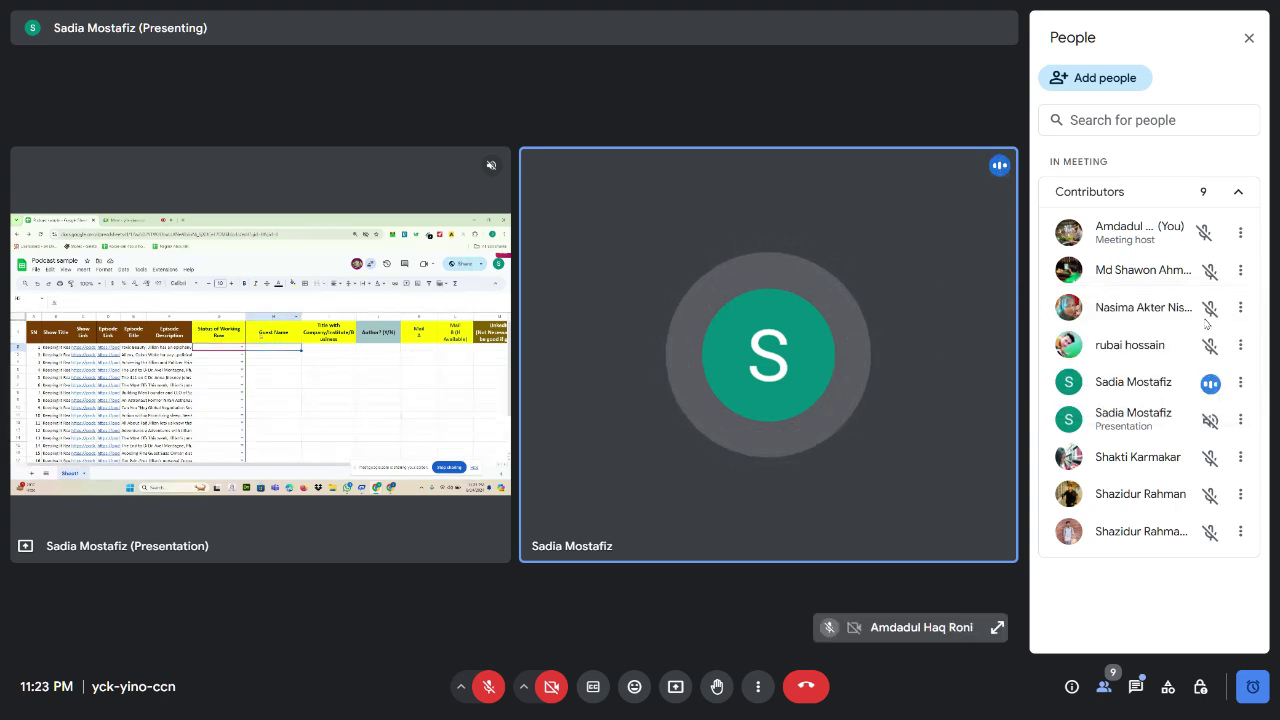
{"action": "left_click", "coordinate": [1236, 307]}
{"action": "left_click", "coordinate": [1166, 372]}
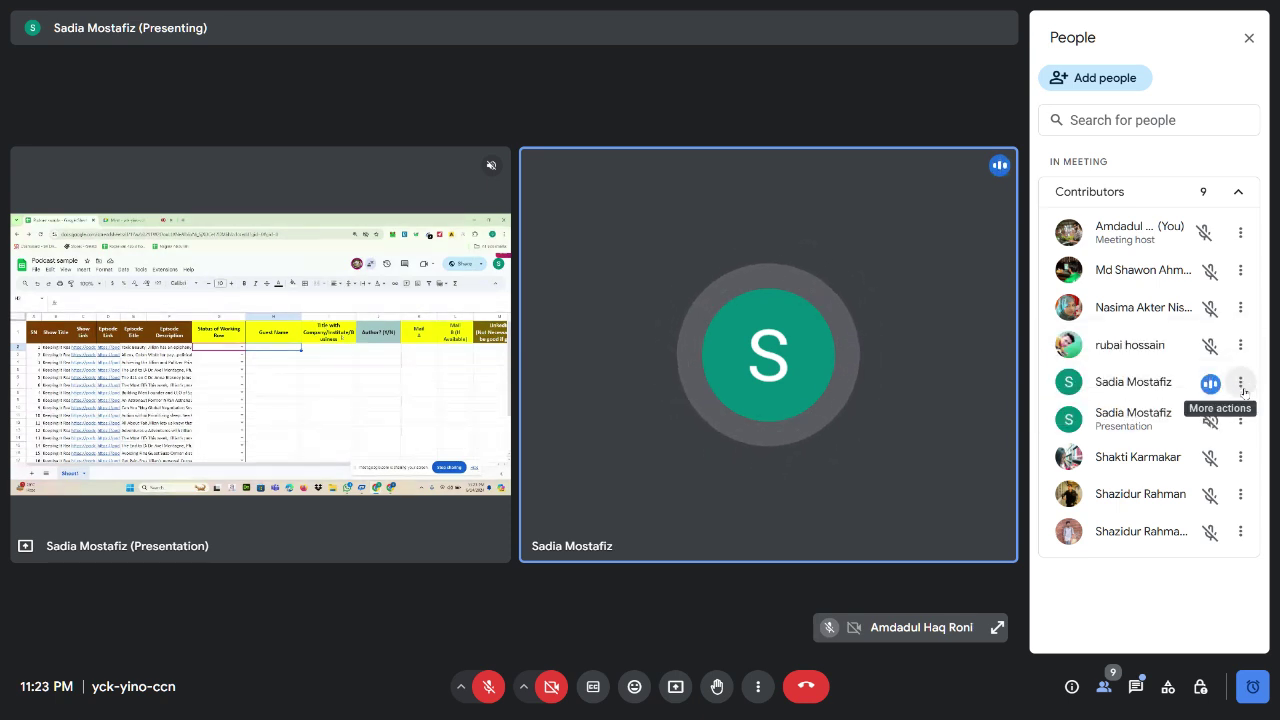
{"action": "left_click", "coordinate": [1242, 423]}
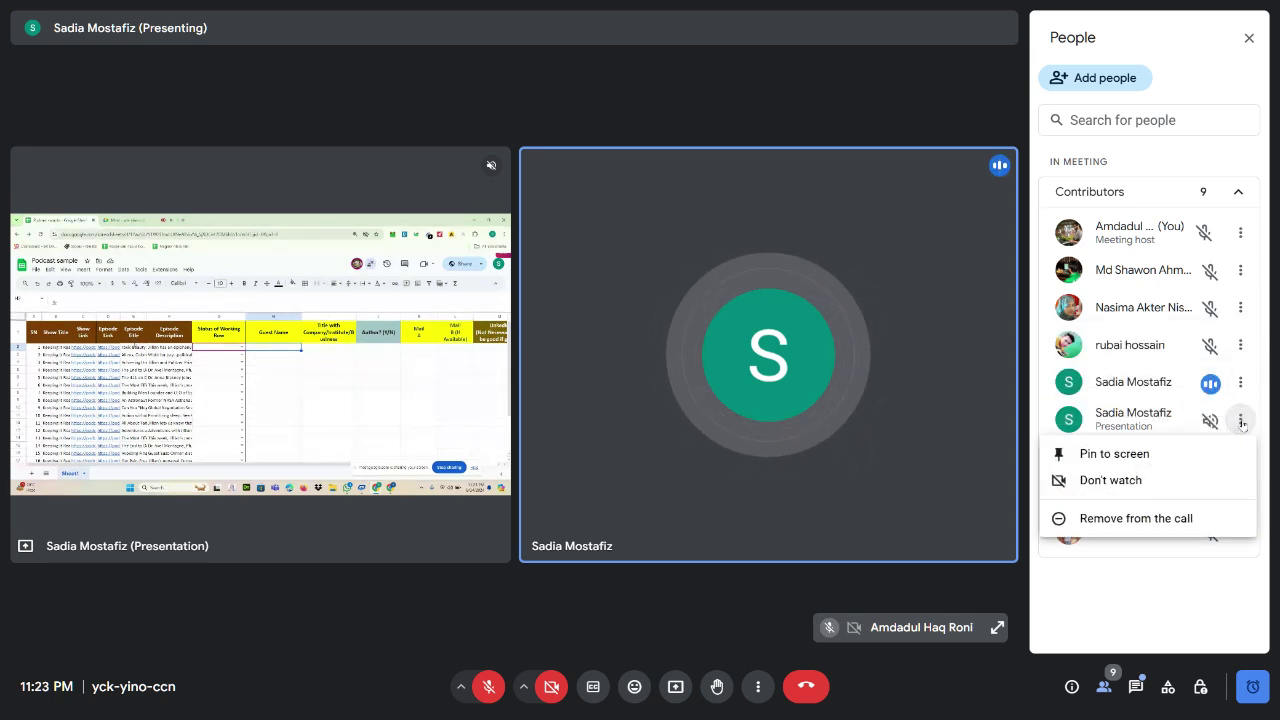
{"action": "left_click", "coordinate": [1228, 587]}
{"action": "left_click", "coordinate": [1241, 531]}
{"action": "left_click", "coordinate": [1241, 531]}
{"action": "left_click", "coordinate": [1241, 531]}
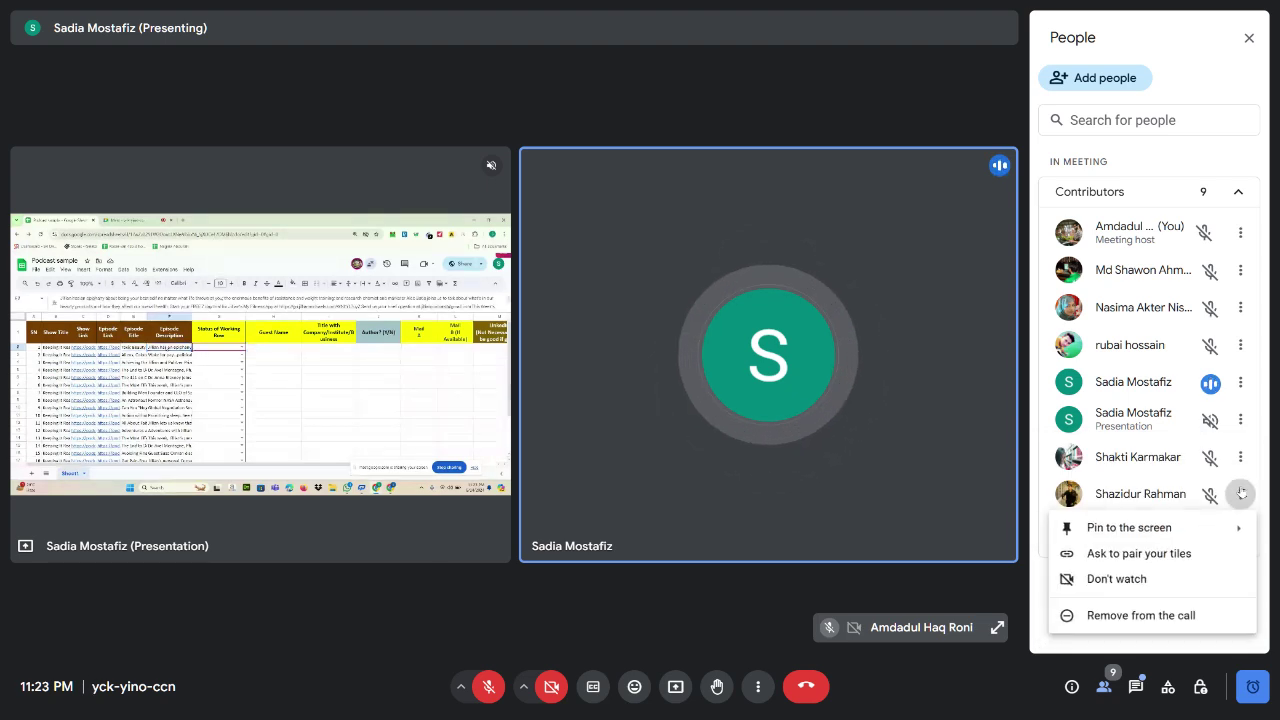
{"action": "left_click", "coordinate": [1146, 580]}
{"action": "left_click", "coordinate": [1240, 457]}
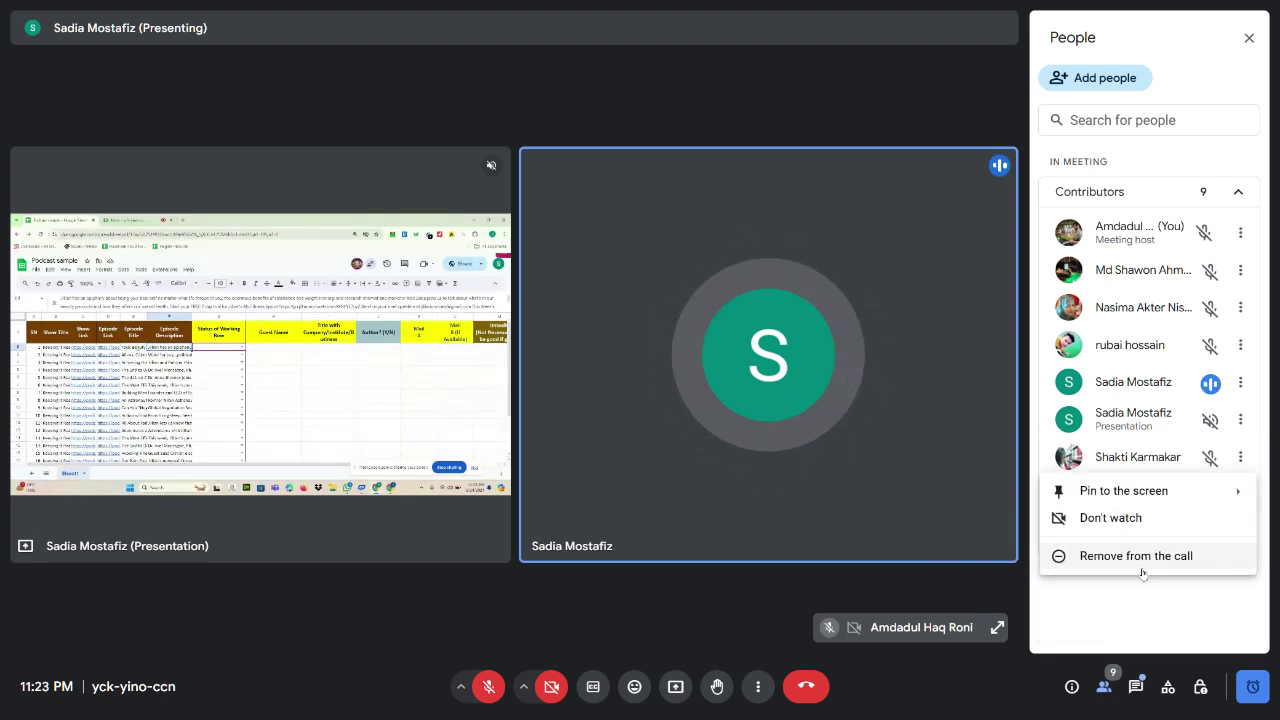
{"action": "left_click", "coordinate": [1146, 607]}
{"action": "left_click", "coordinate": [1240, 457]}
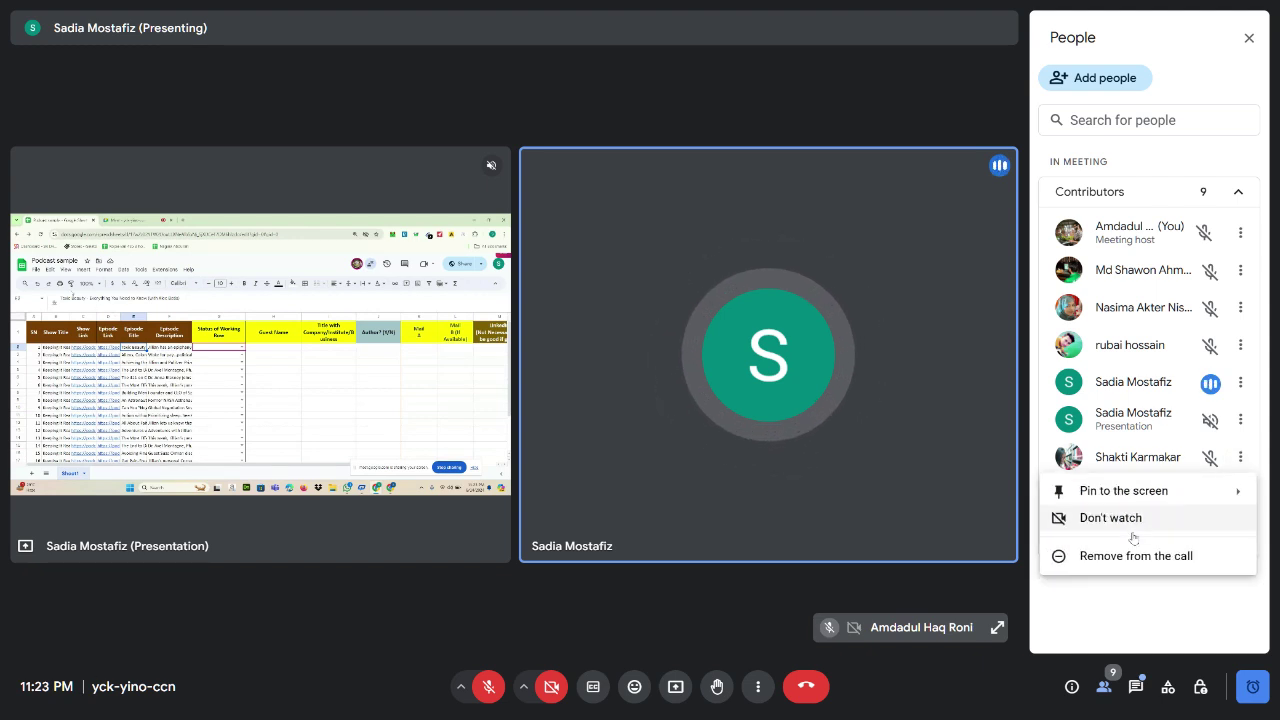
{"action": "left_click", "coordinate": [1131, 526]}
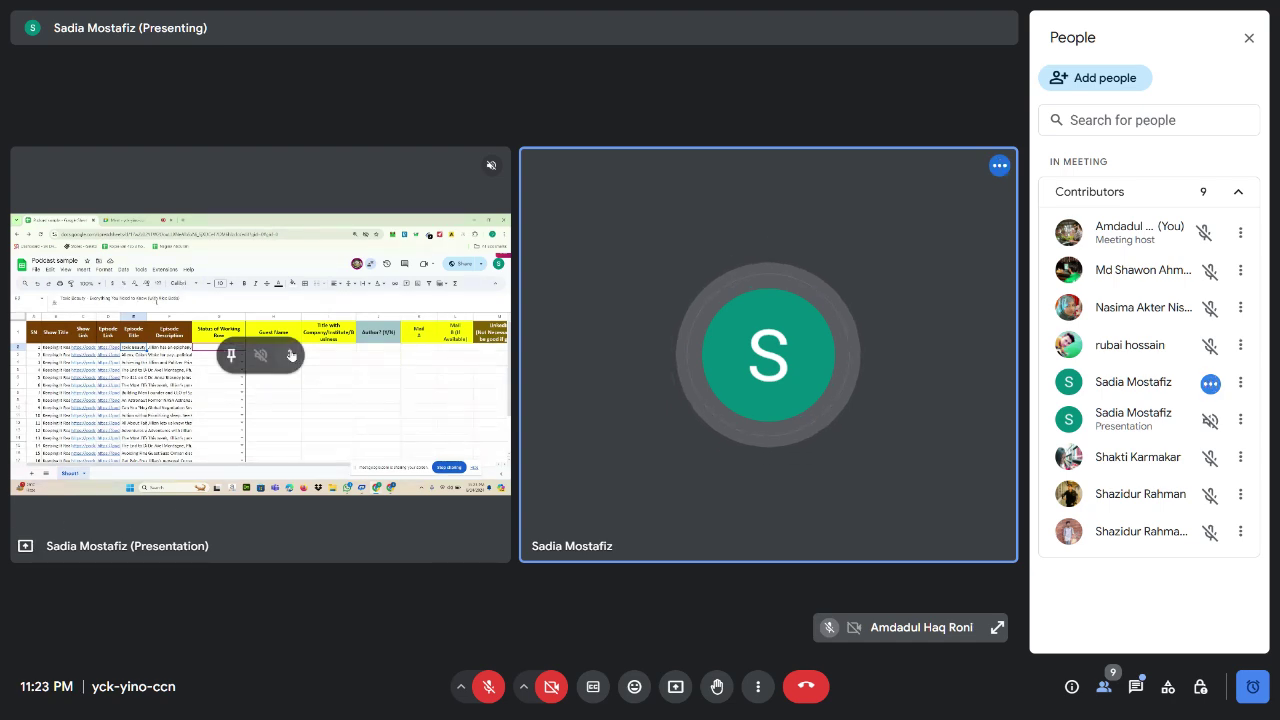
Pin the shared spreadsheet presentation to the screen so it fills the main meeting view
{"action": "left_click", "coordinate": [231, 354]}
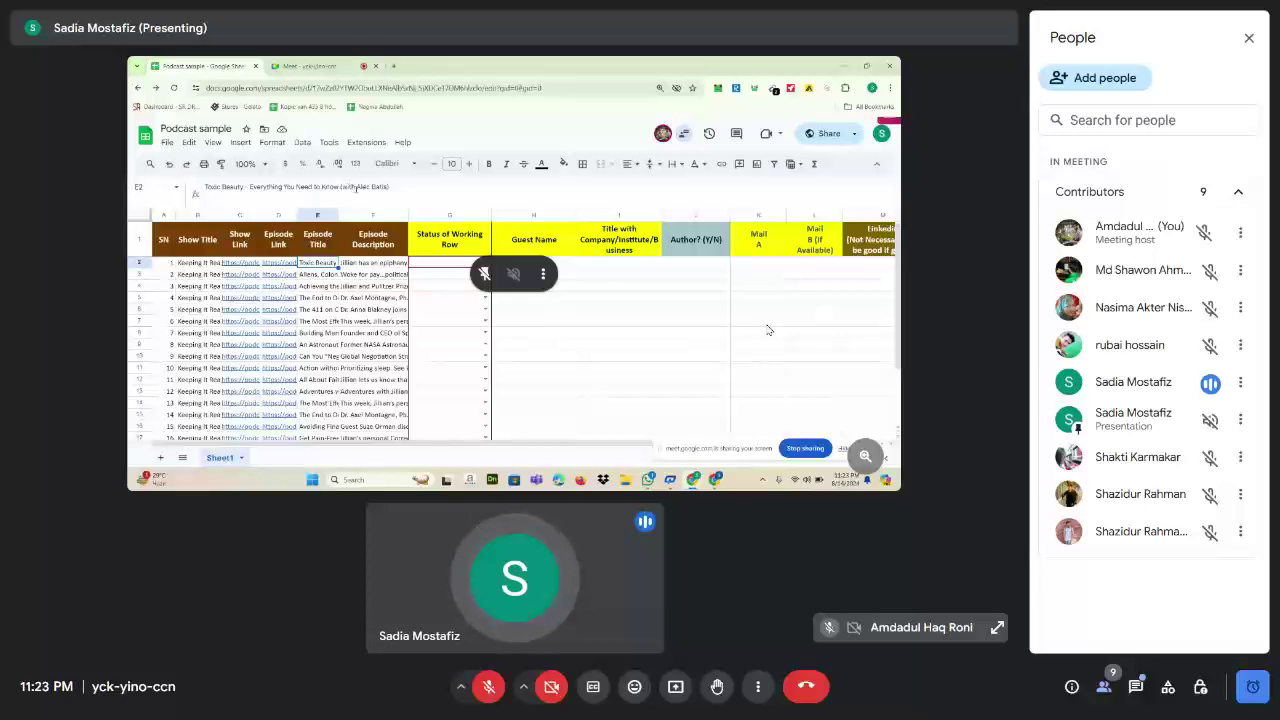
{"action": "scroll", "coordinate": [486, 391], "scroll_direction": "up", "scroll_amount": 2}
{"action": "scroll", "coordinate": [487, 391], "scroll_direction": "down", "scroll_amount": 5}
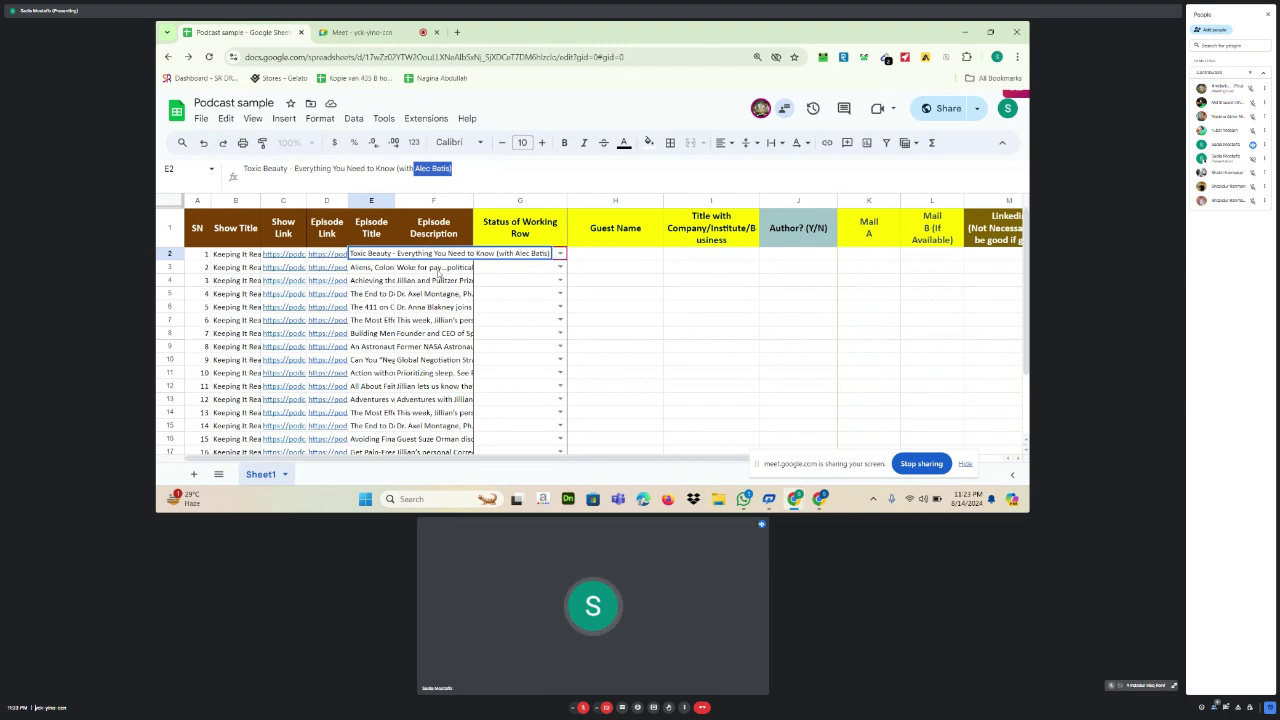
Read the episode description in row 2, and search Google for the guest named in the episode title in E2
{"action": "left_click", "coordinate": [437, 256]}
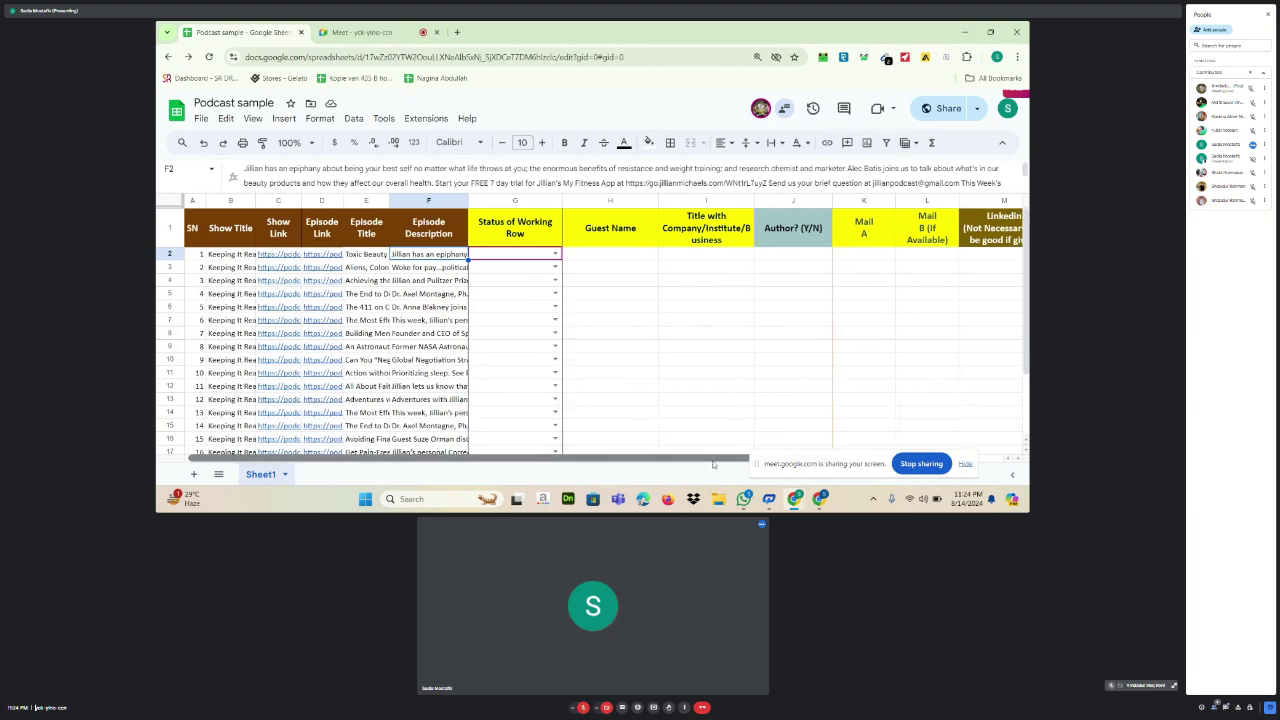
{"action": "scroll", "coordinate": [690, 400], "scroll_direction": "right", "scroll_amount": 3}
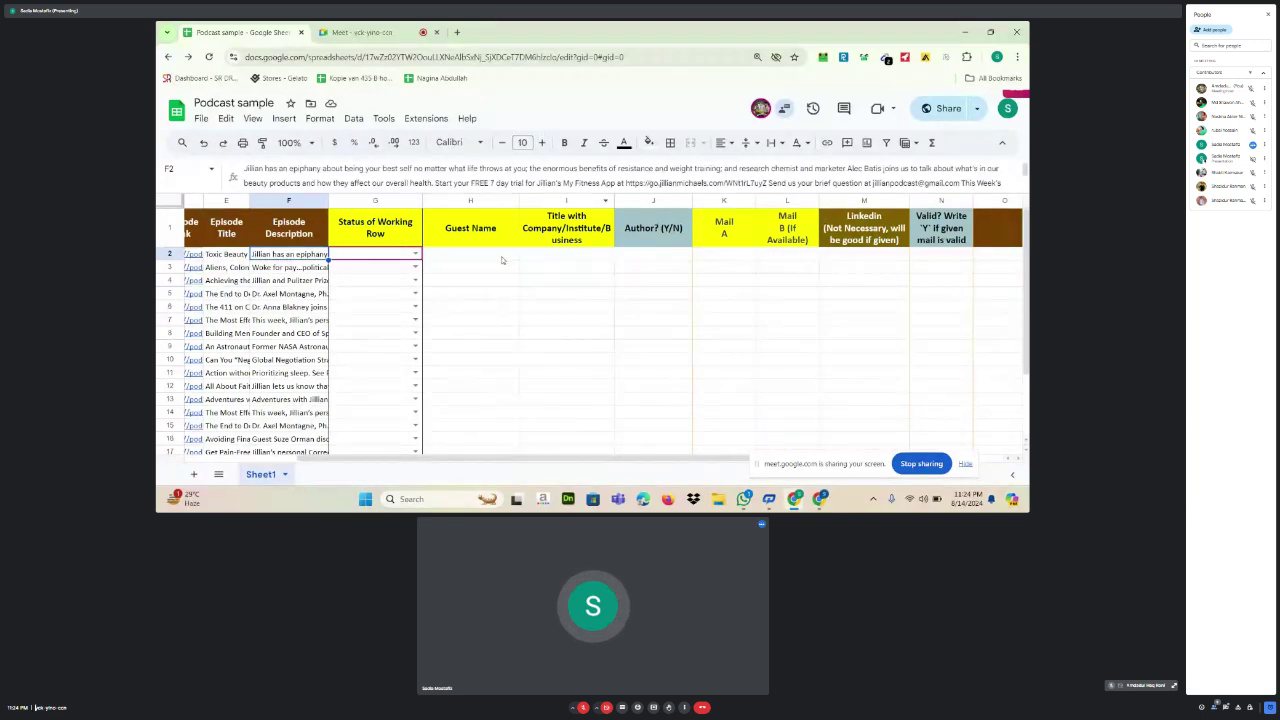
{"action": "left_click", "coordinate": [226, 256]}
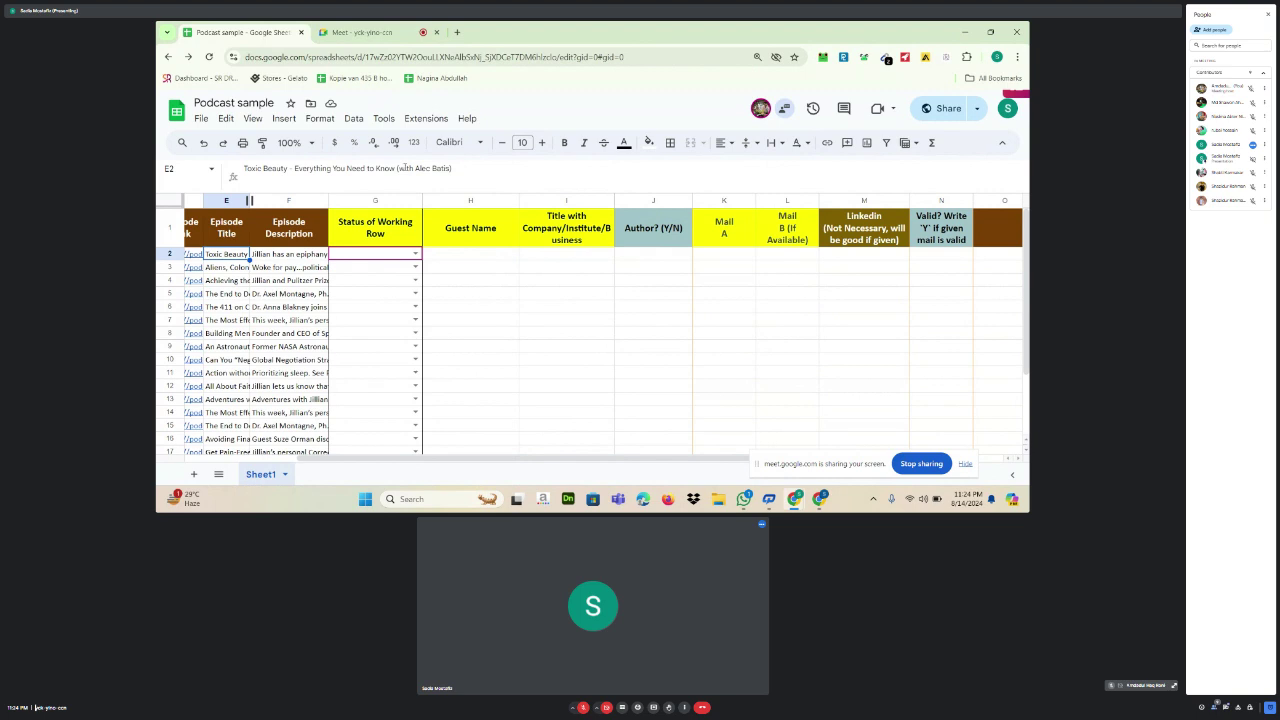
{"action": "left_click_drag", "start_coordinate": [416, 168], "coordinate": [451, 168]}
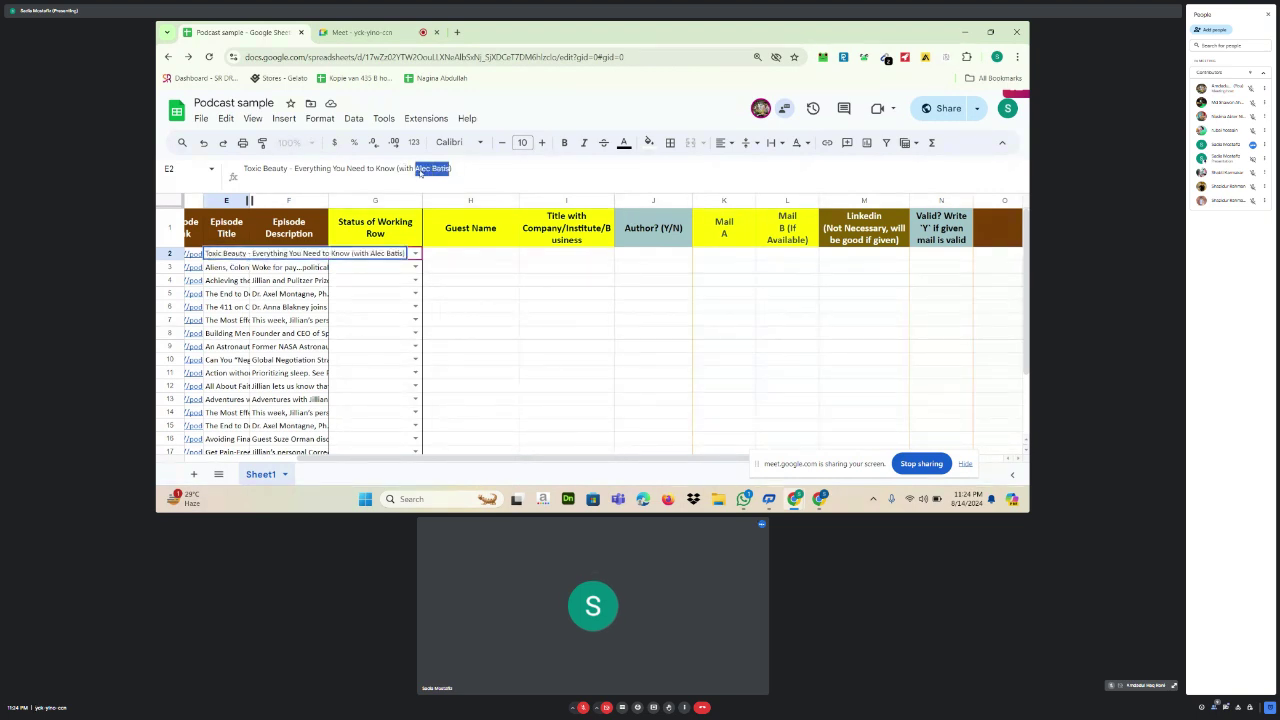
{"action": "right_click", "coordinate": [419, 170]}
{"action": "left_click", "coordinate": [499, 332]}
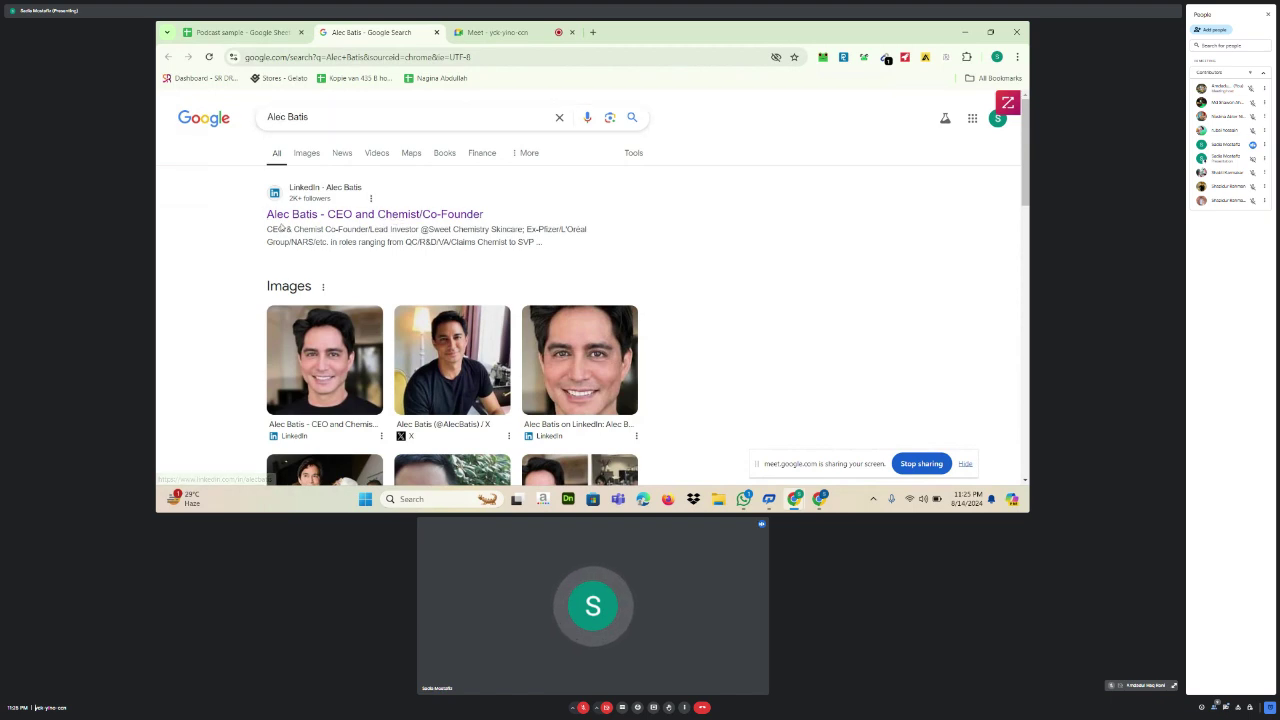
Open the guest's LinkedIn profile from the search results in a new tab and switch to it
{"action": "right_click", "coordinate": [397, 222]}
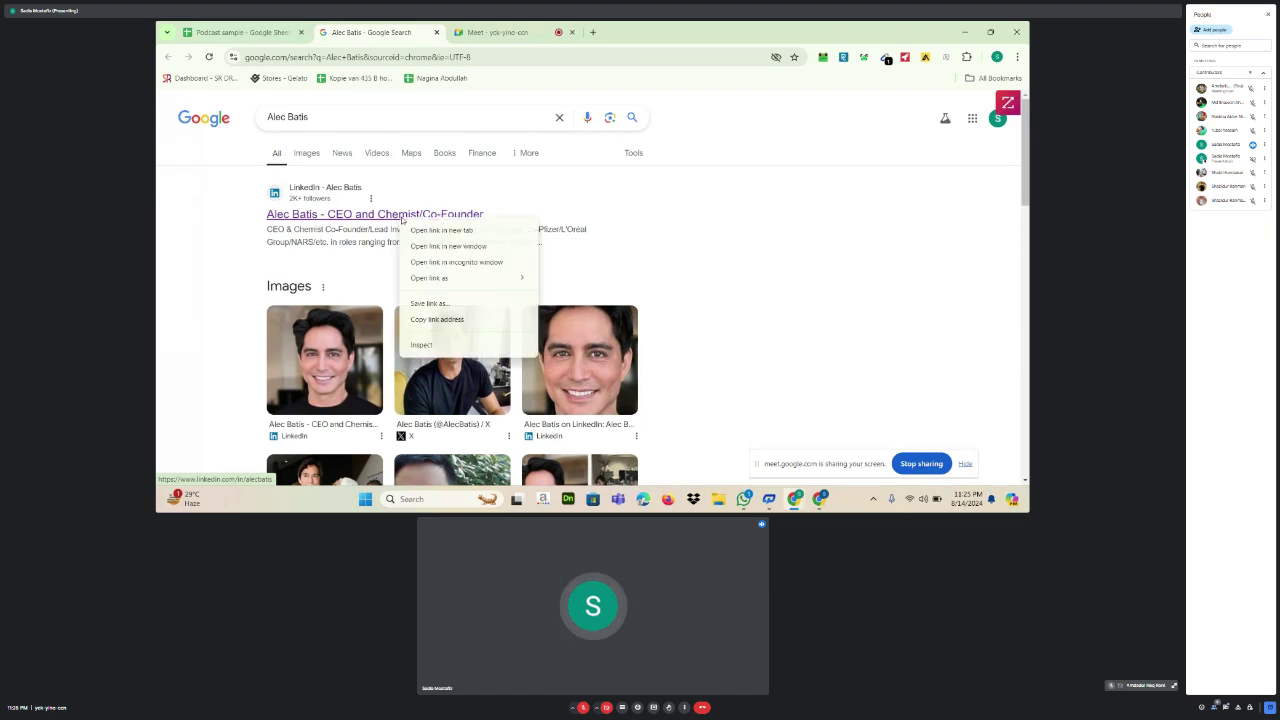
{"action": "left_click", "coordinate": [427, 231]}
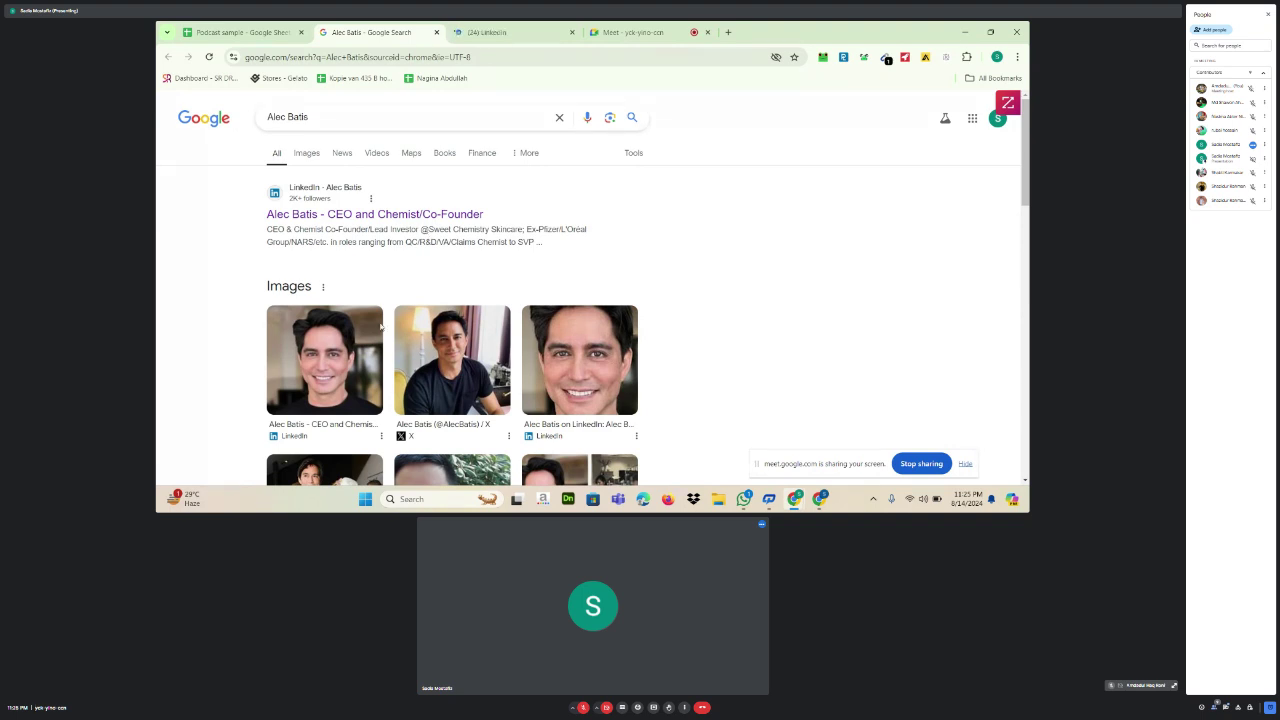
{"action": "key", "text": "ctrl+Tab"}
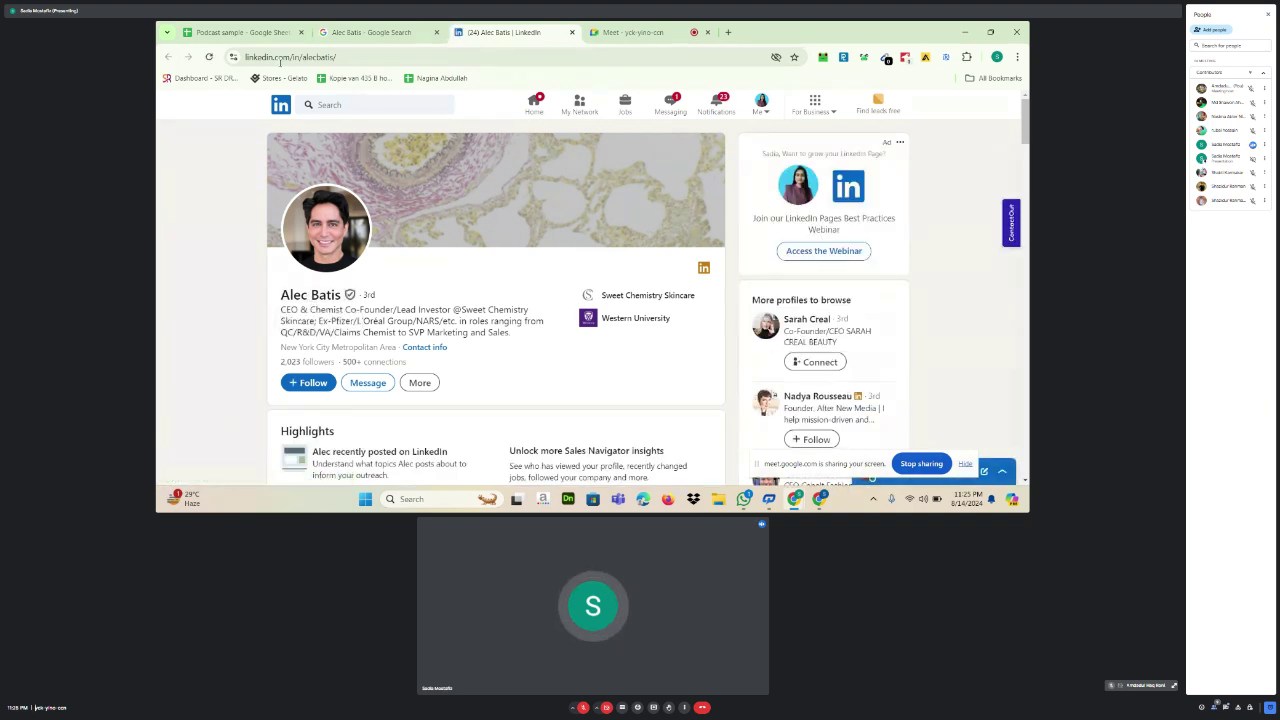
Compare the guest's LinkedIn profile and search results with the episode title in the Podcast sample sheet
{"action": "left_click", "coordinate": [240, 32]}
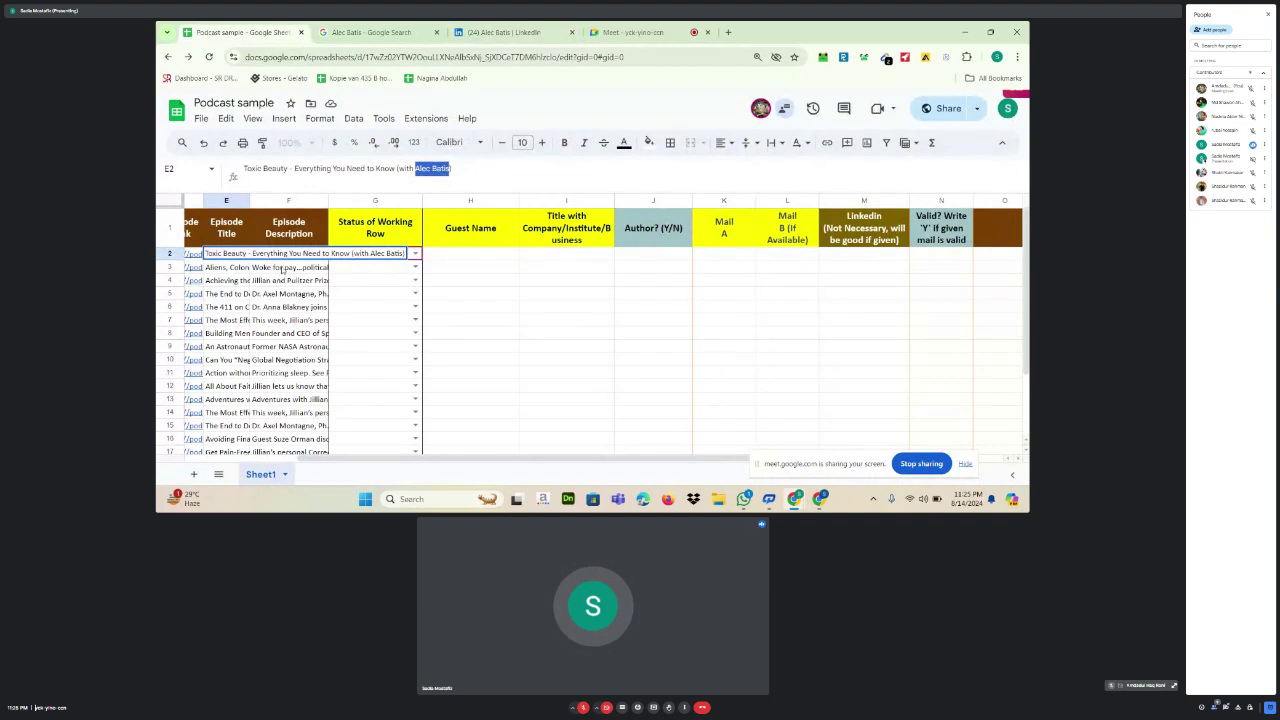
{"action": "left_click", "coordinate": [492, 30]}
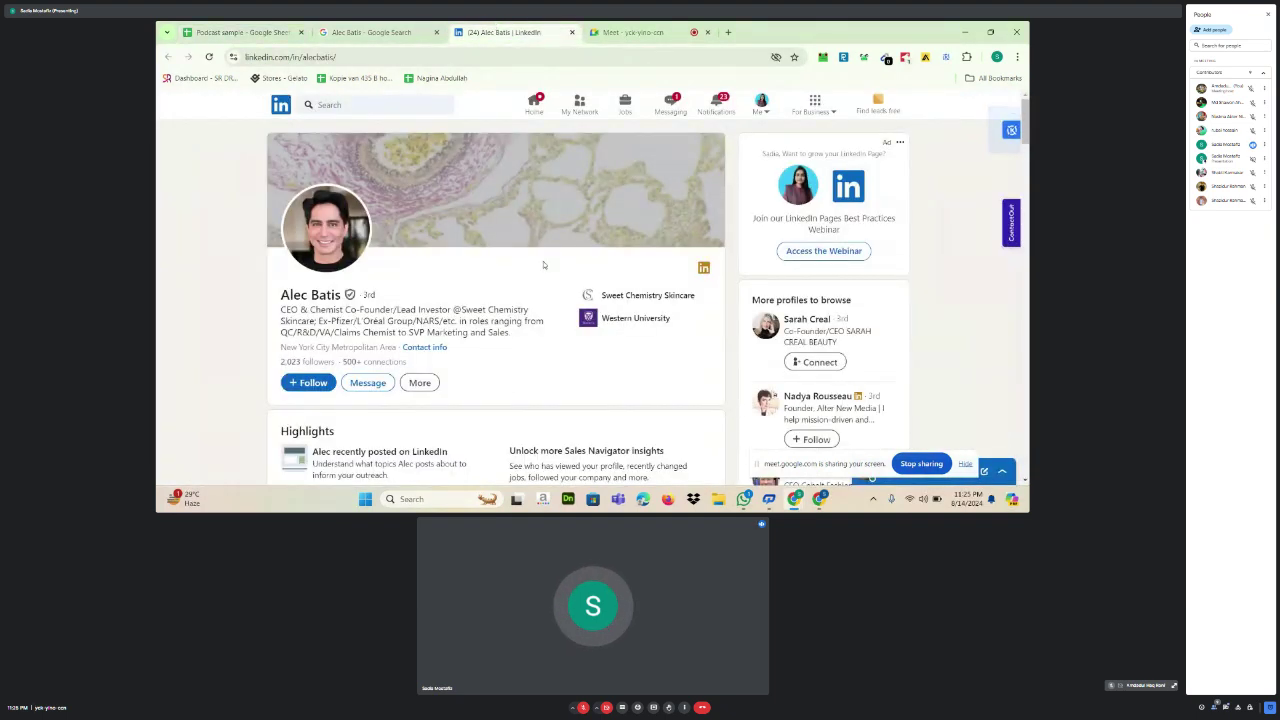
{"action": "left_click", "coordinate": [407, 33]}
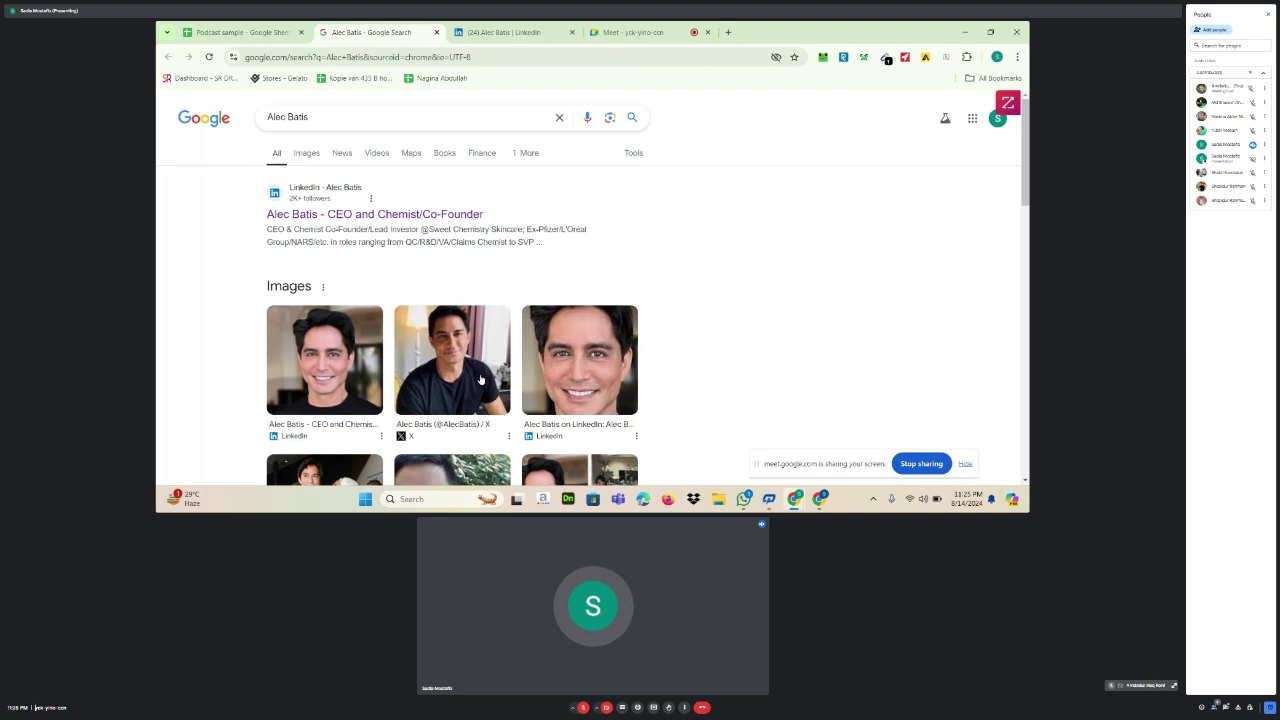
{"action": "left_click", "coordinate": [237, 25]}
{"action": "left_click", "coordinate": [500, 32]}
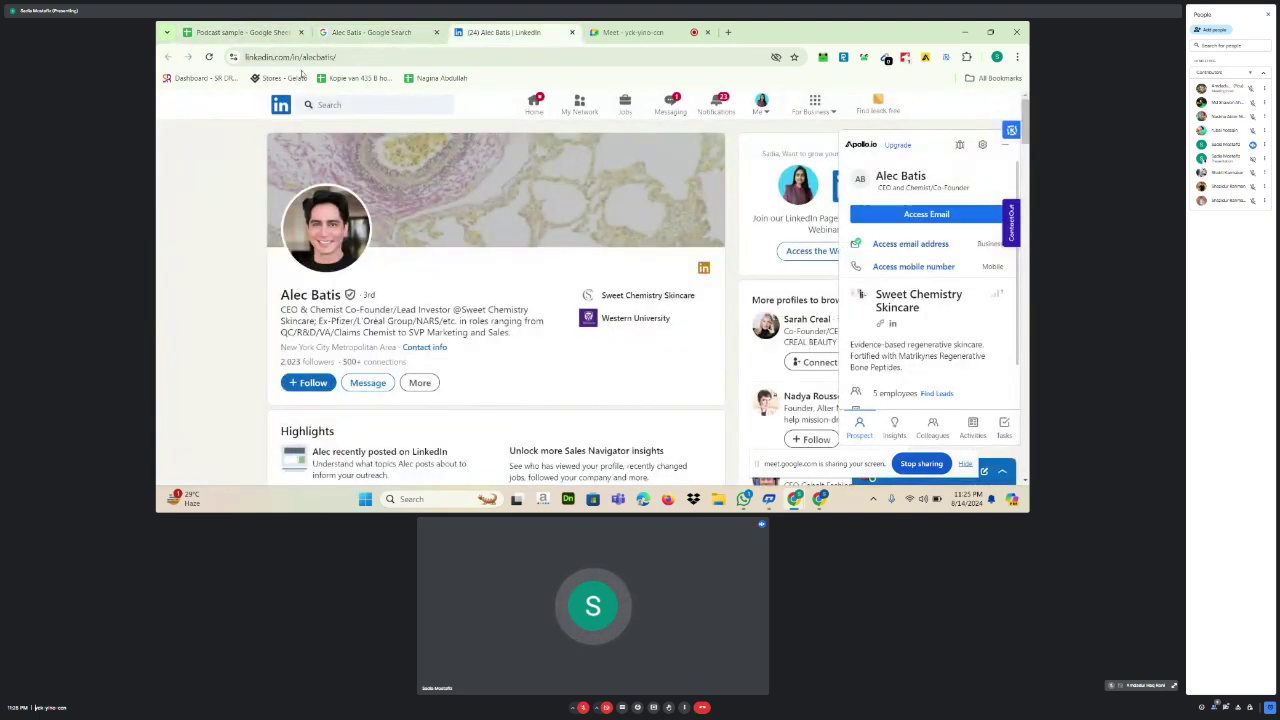
Return to the Podcast sample sheet and examine row 2's status options and its Guest Name and Mail B cells
{"action": "left_click", "coordinate": [240, 32]}
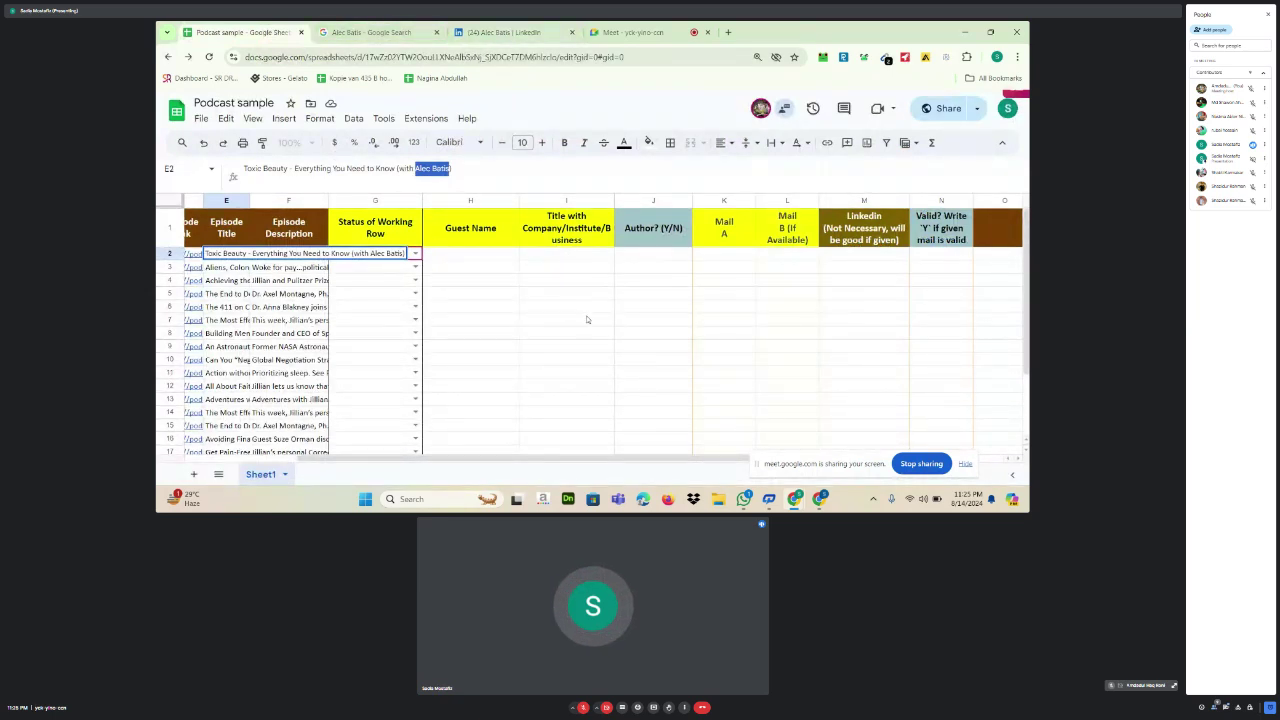
{"action": "left_click", "coordinate": [446, 254]}
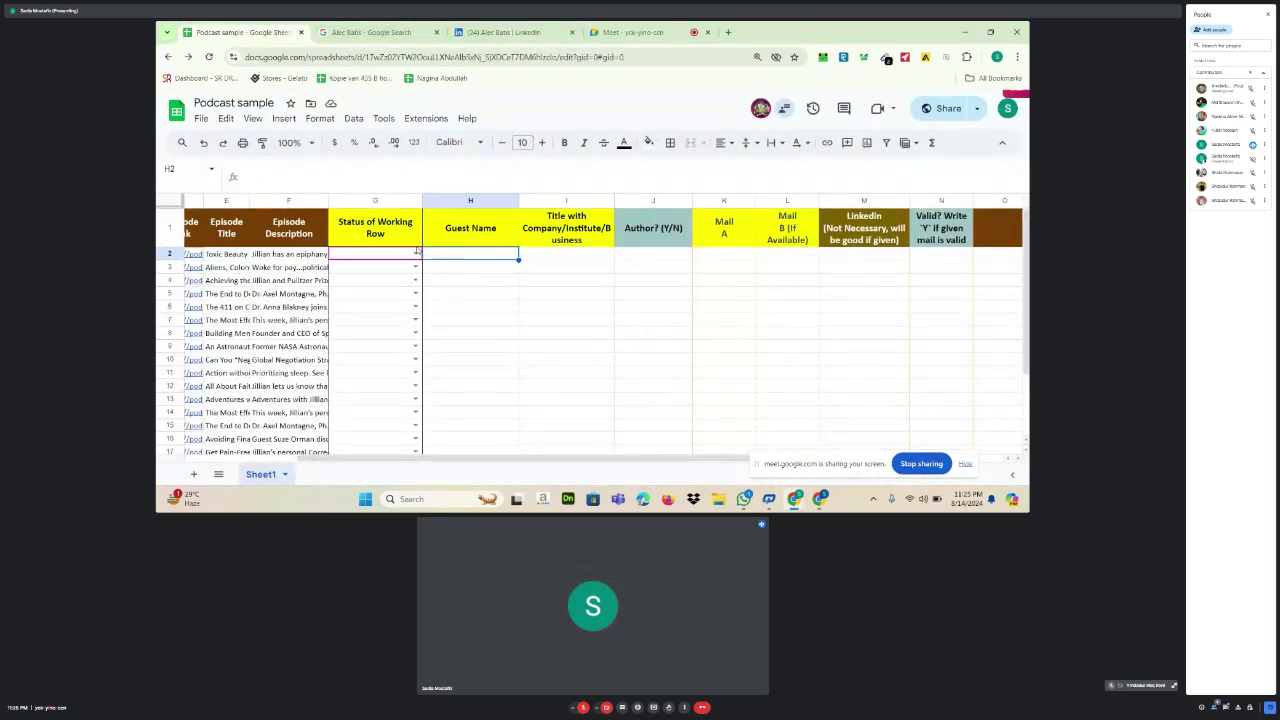
{"action": "left_click", "coordinate": [413, 253]}
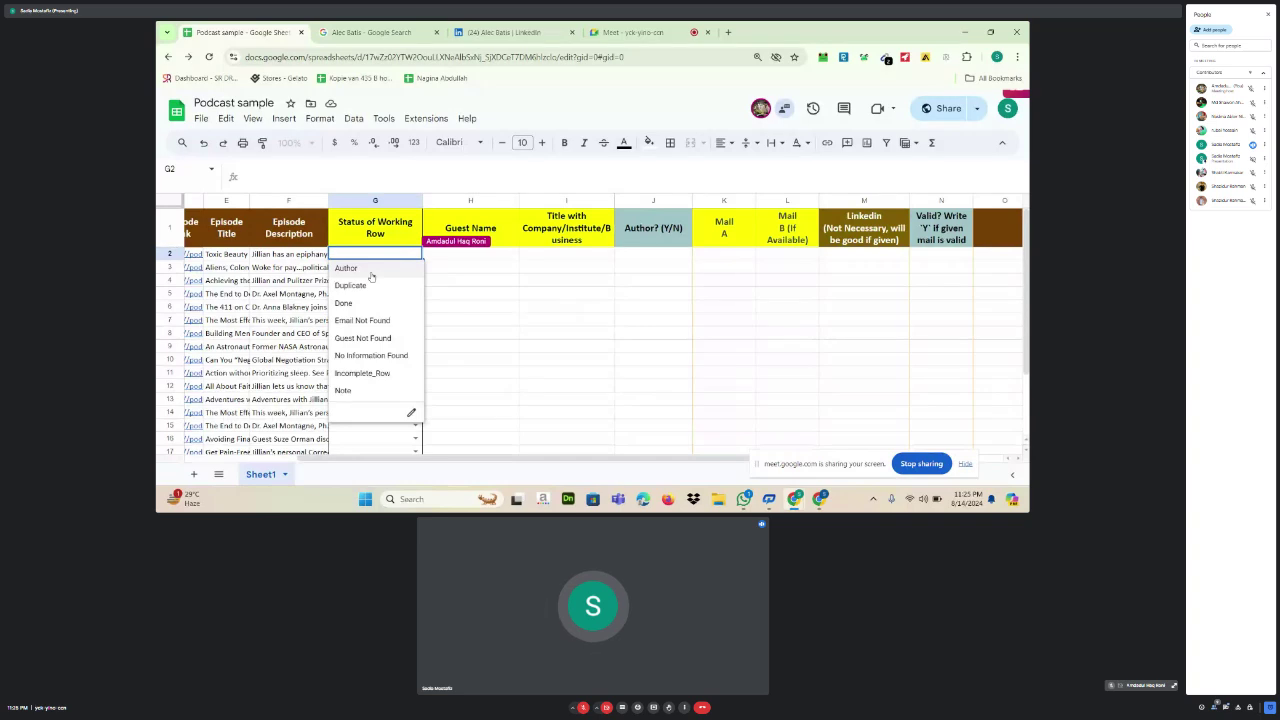
{"action": "left_click", "coordinate": [483, 256]}
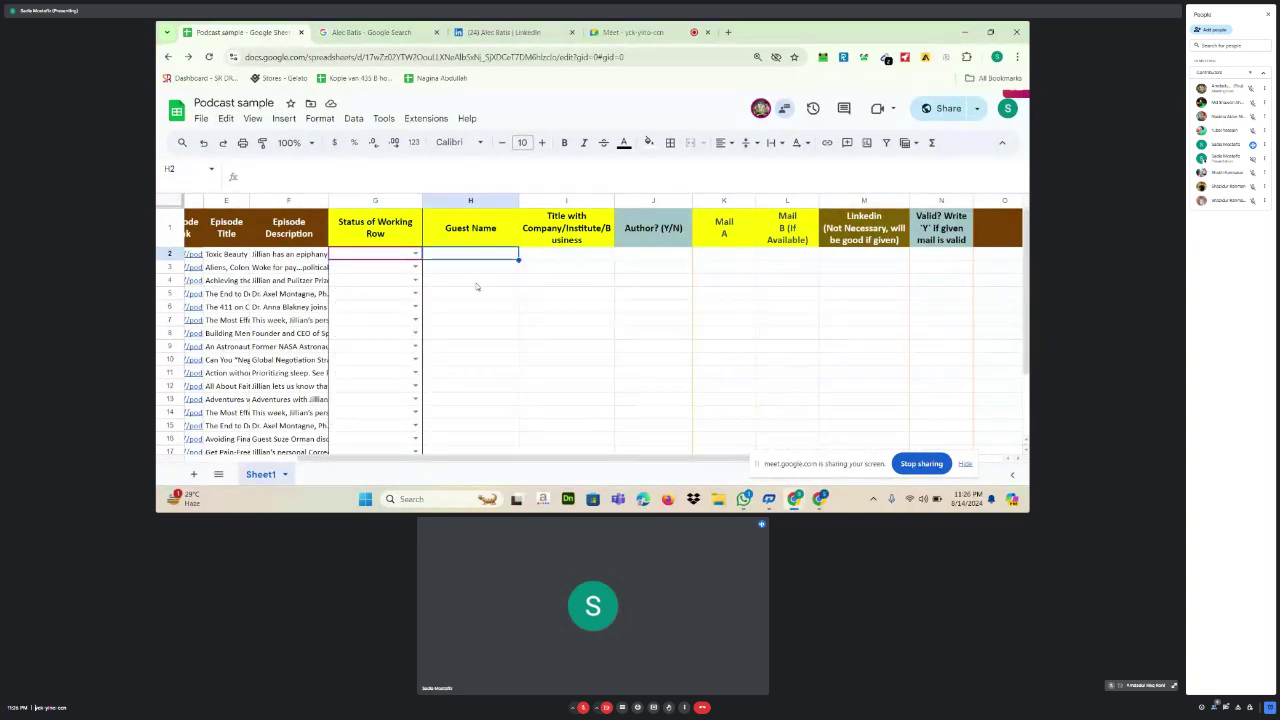
{"action": "left_click", "coordinate": [776, 255]}
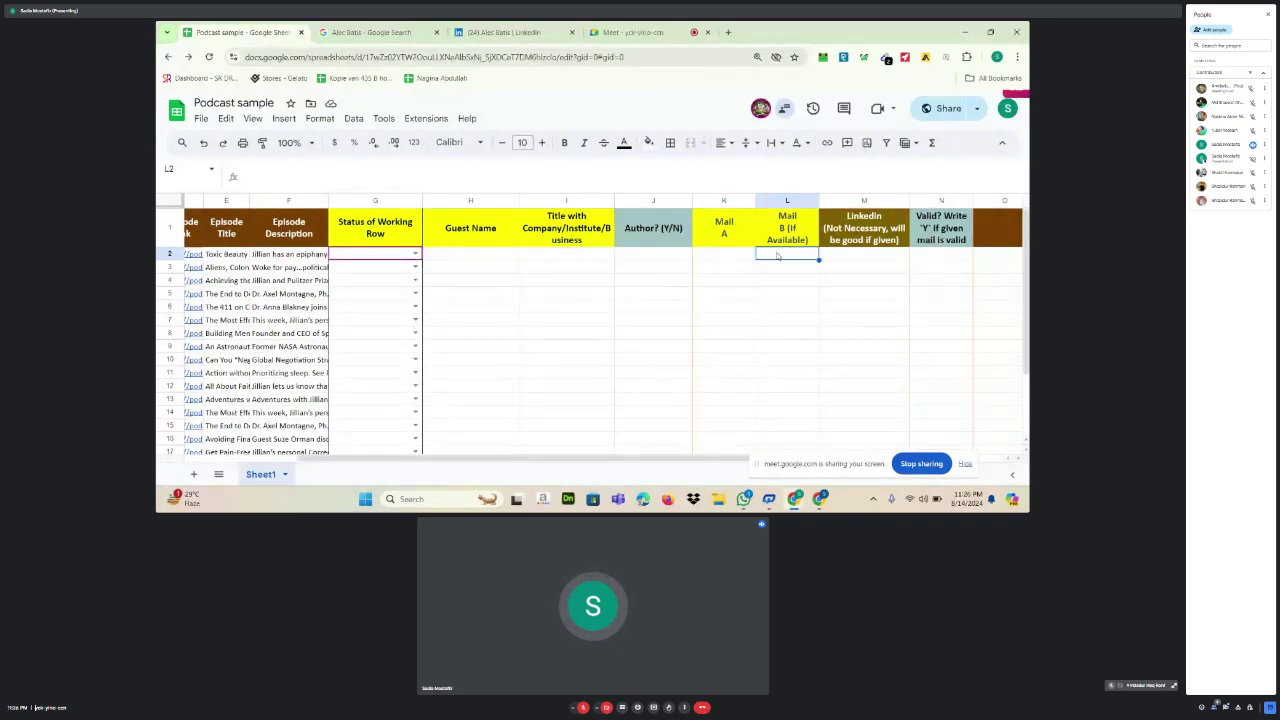
Enter N under Author? (Y/N) and Y in the Valid? column for row 2
{"action": "left_click", "coordinate": [643, 258]}
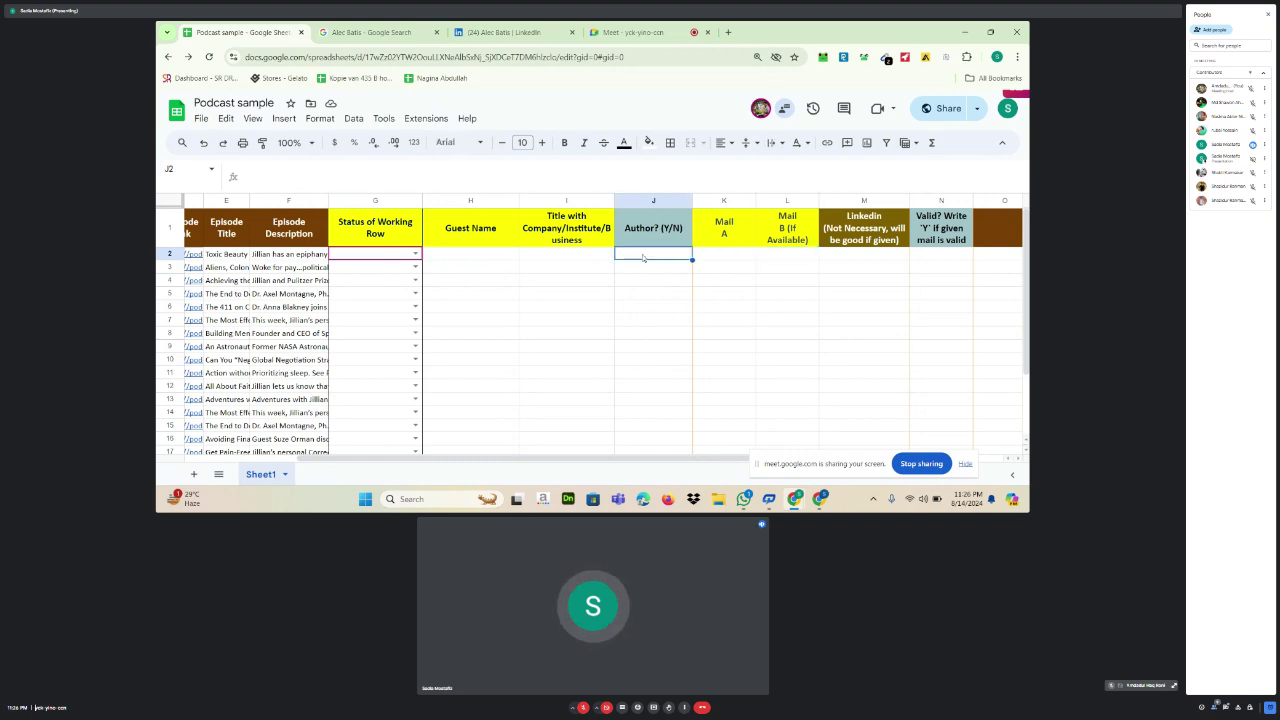
{"action": "type", "text": "N"}
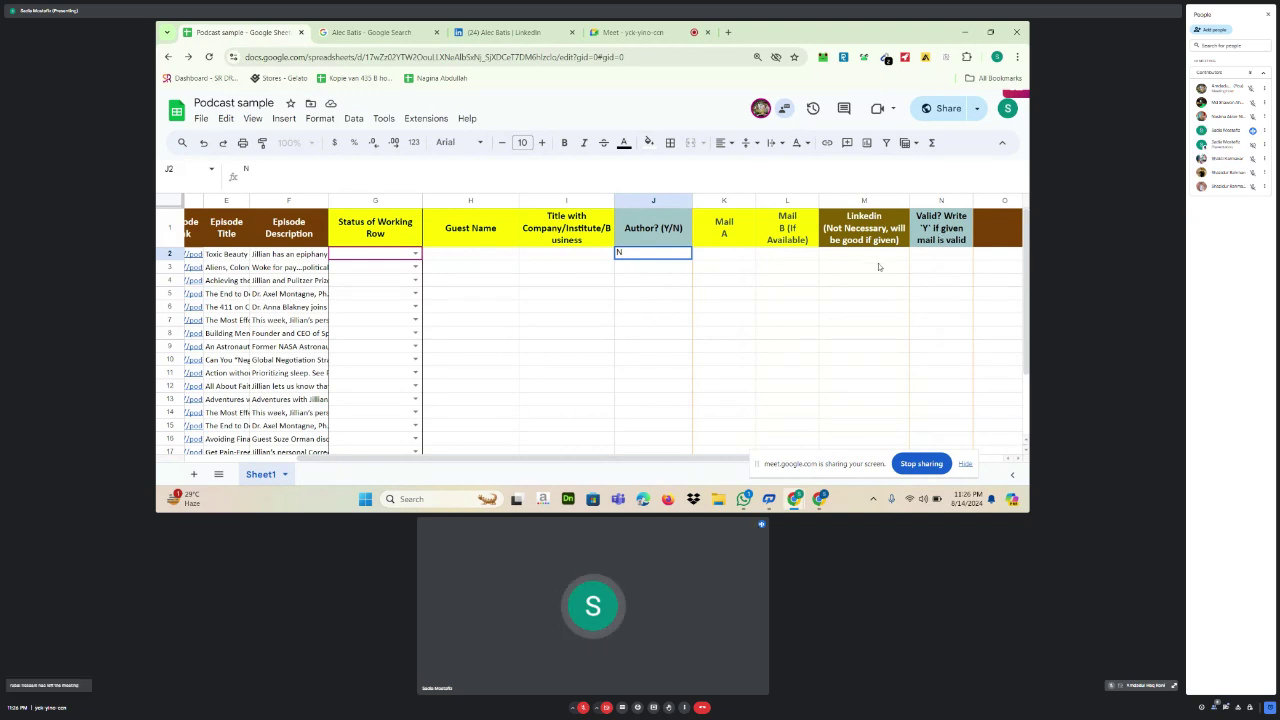
{"action": "left_click", "coordinate": [933, 259]}
{"action": "type", "text": "Y"}
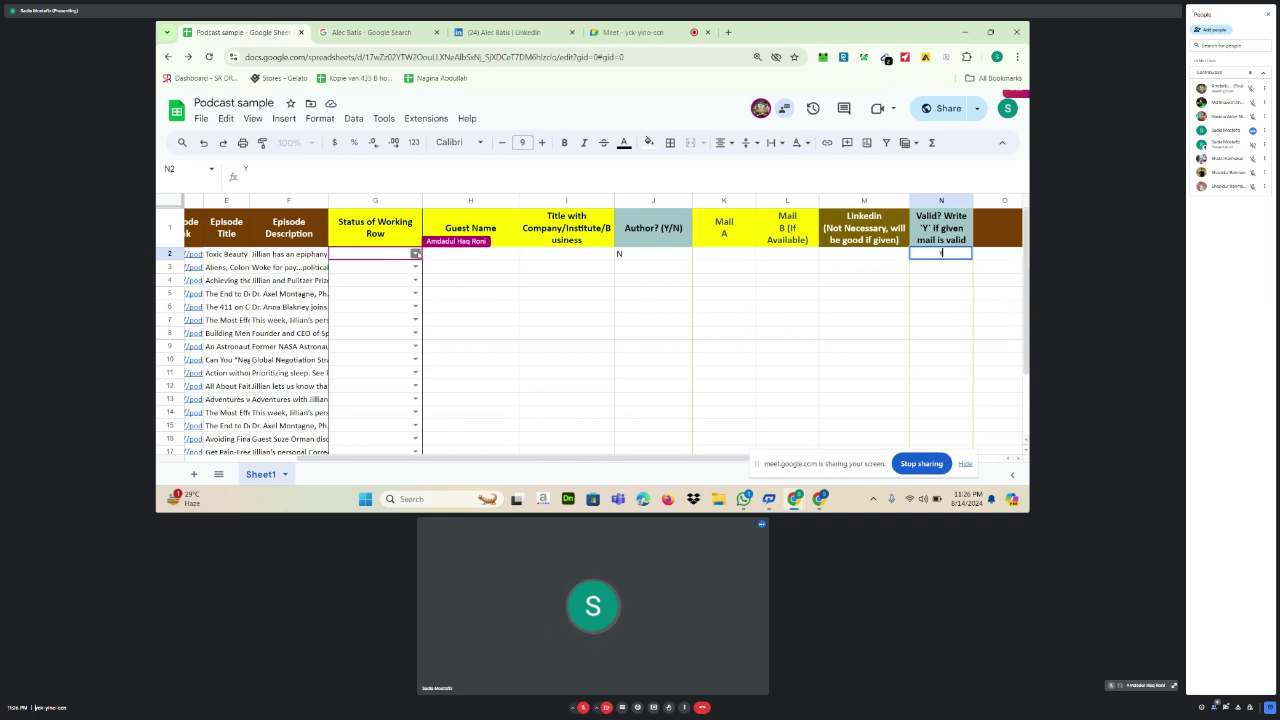
Try Done as the working status of row 2, and undo that choice
{"action": "left_click", "coordinate": [416, 253]}
{"action": "left_click", "coordinate": [418, 304]}
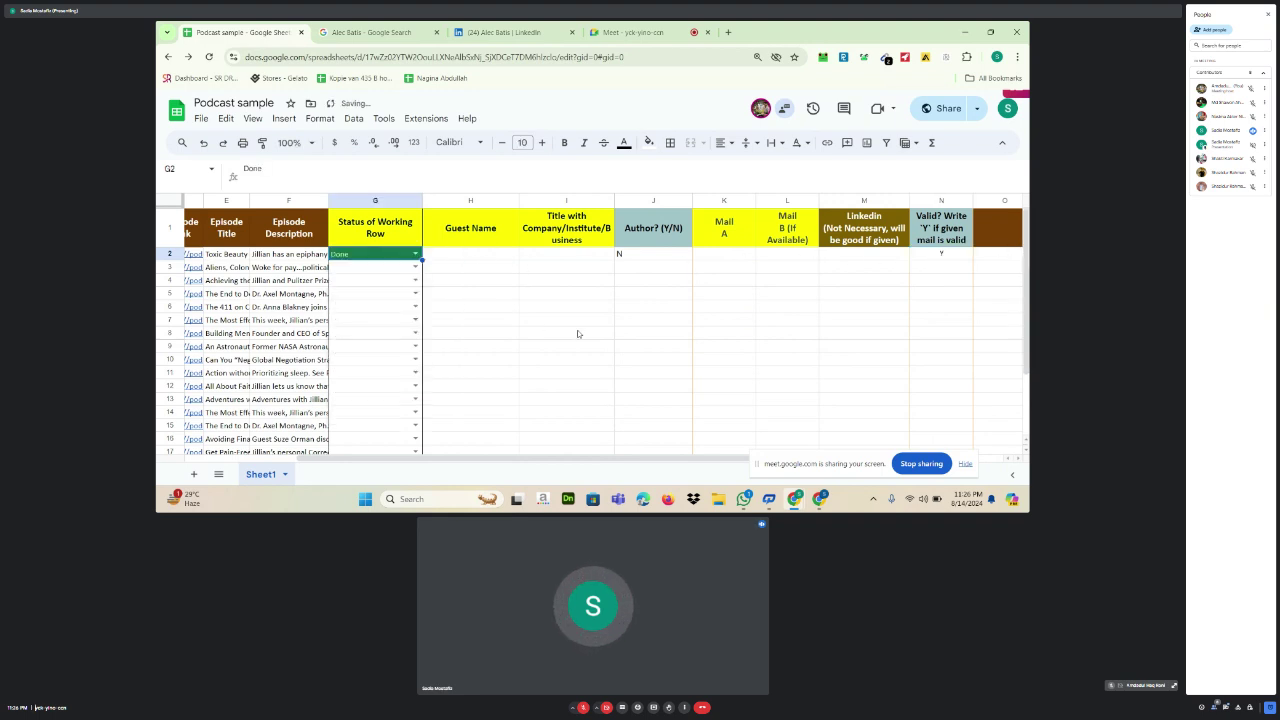
{"action": "left_click", "coordinate": [415, 254]}
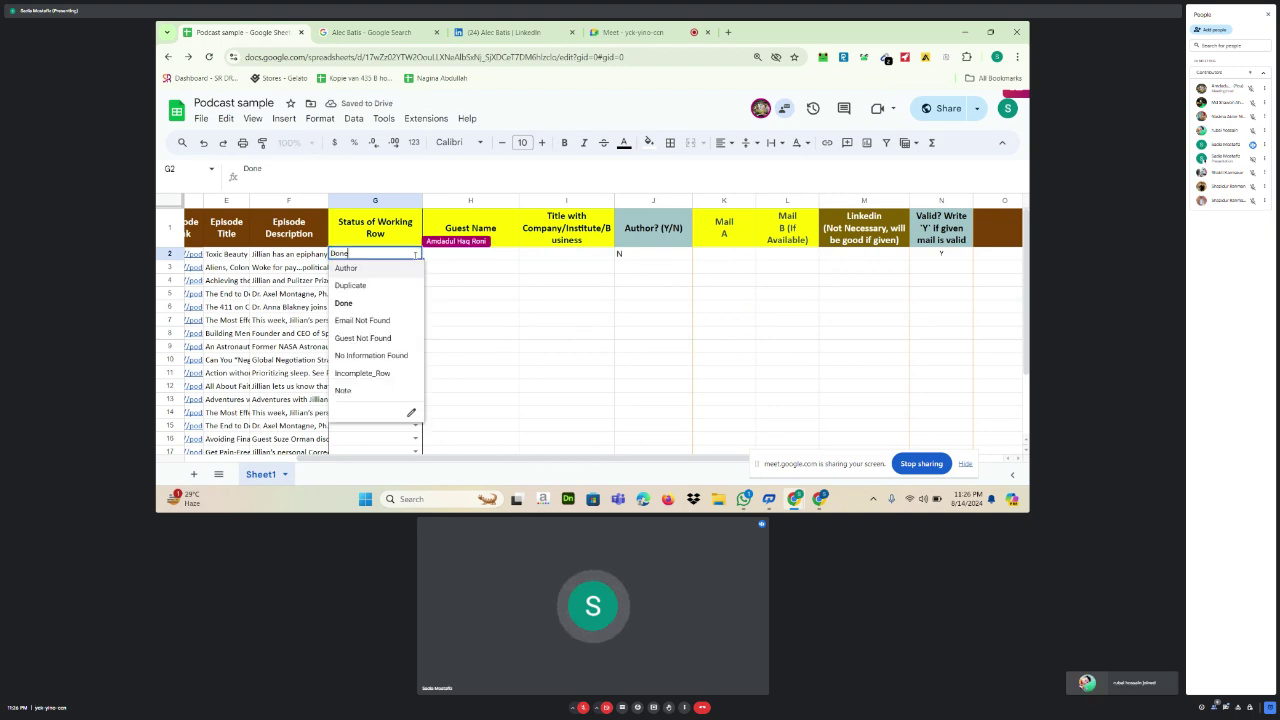
{"action": "left_click", "coordinate": [492, 293]}
{"action": "key", "text": "ctrl+z"}
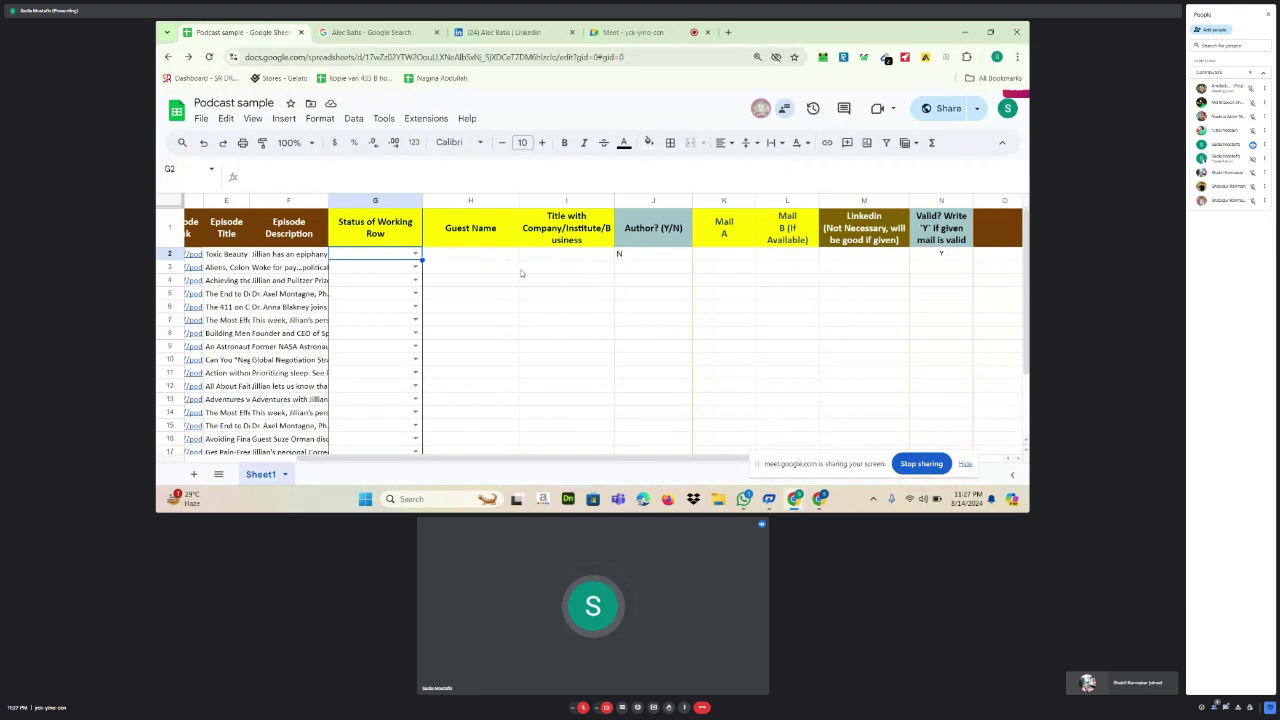
Read the episode title in E2 and the episode description in F2 to see how the guest is identified
{"action": "left_click", "coordinate": [216, 255]}
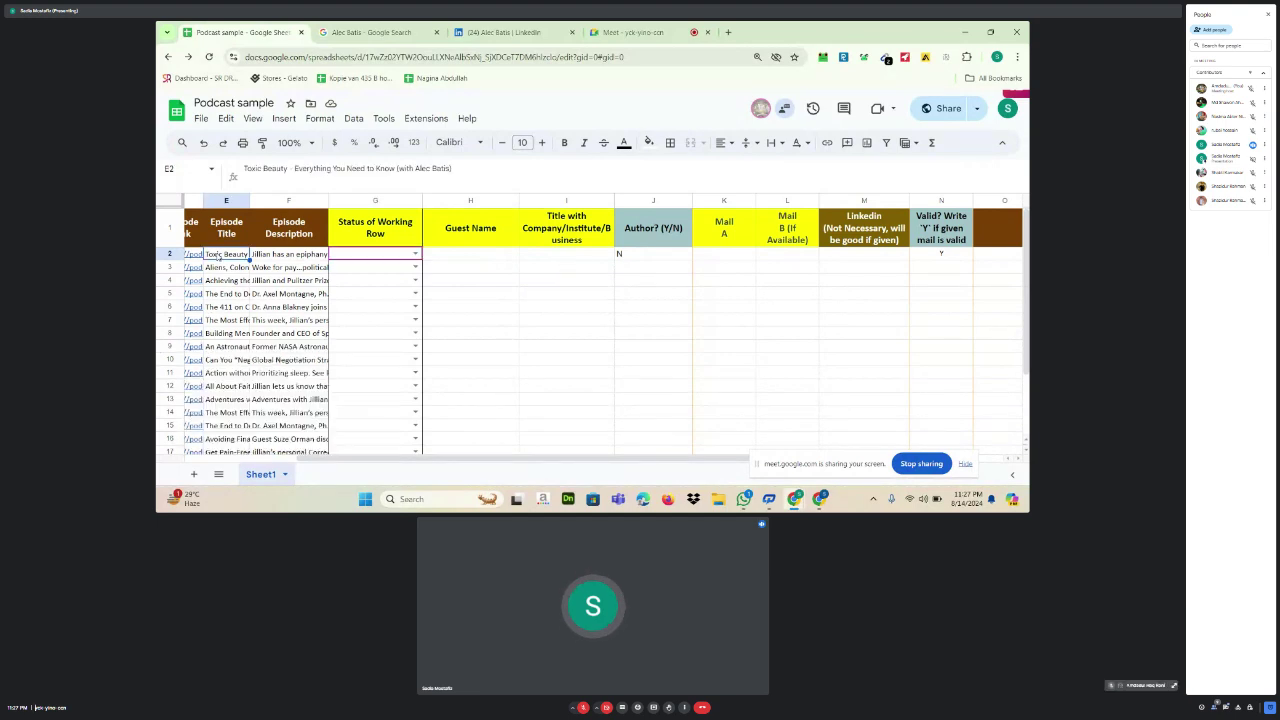
{"action": "left_click", "coordinate": [295, 258]}
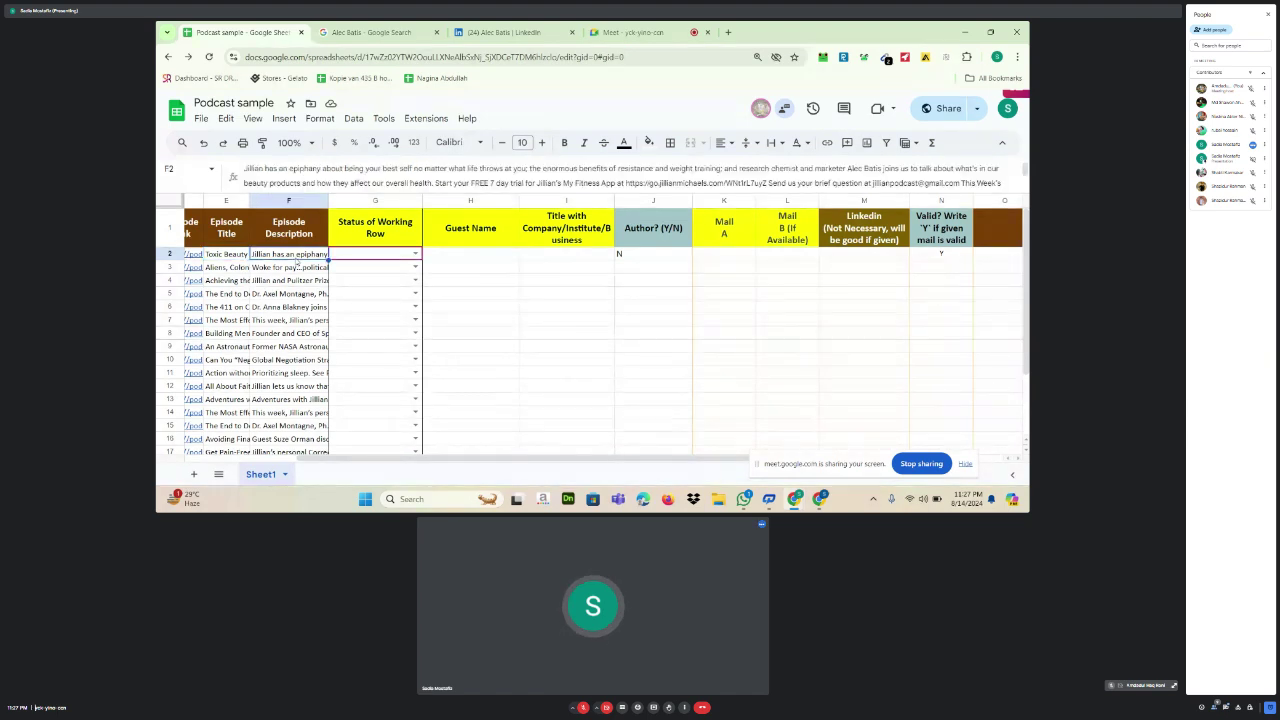
{"action": "left_click", "coordinate": [215, 257]}
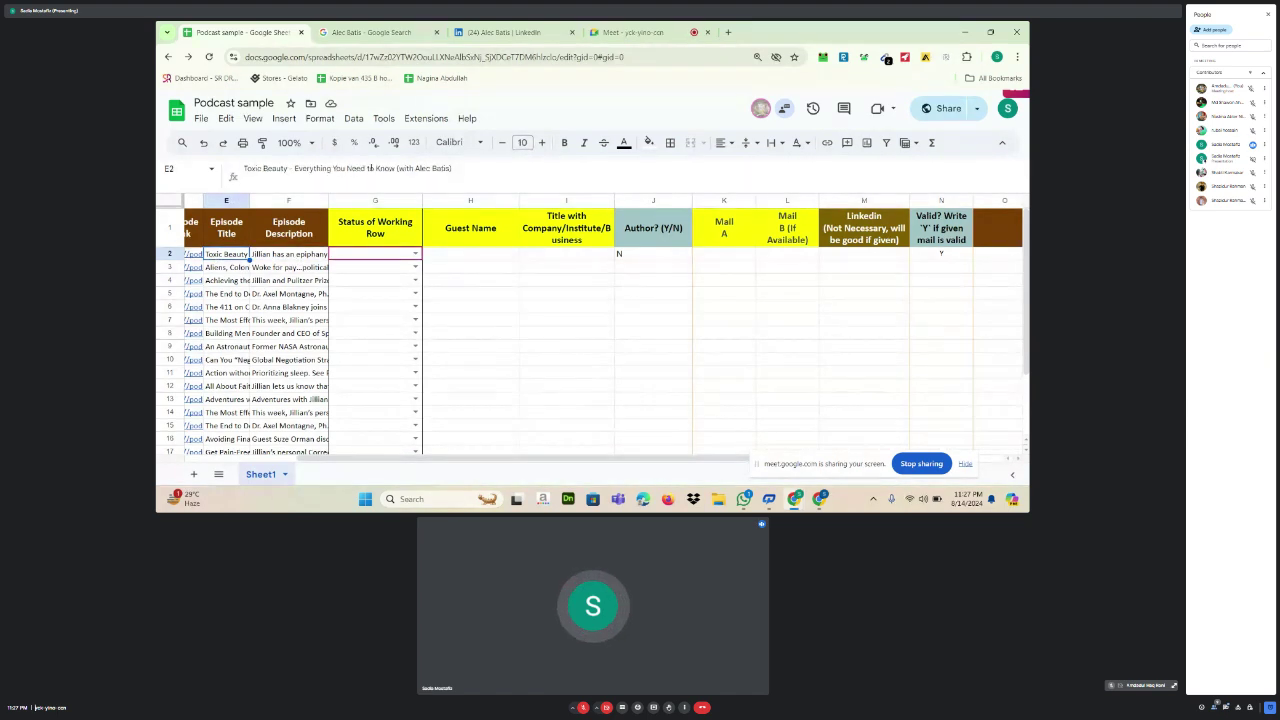
{"action": "left_click_drag", "start_coordinate": [413, 169], "coordinate": [453, 169]}
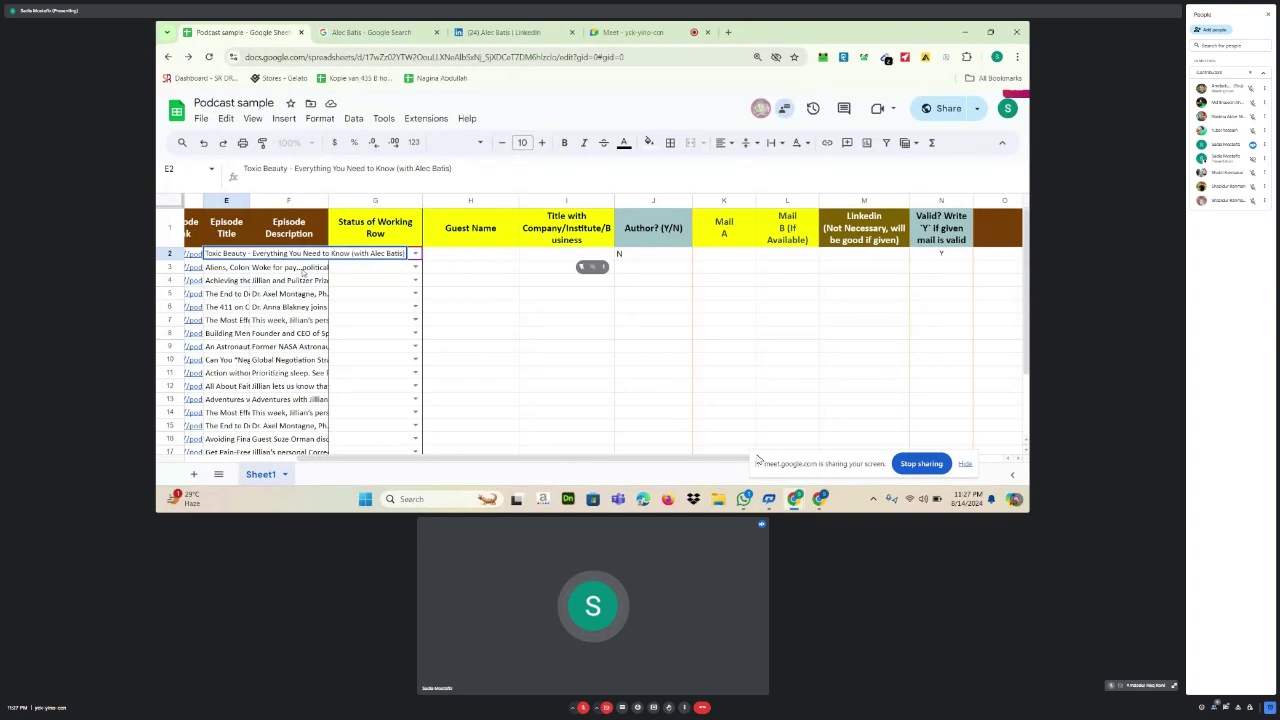
{"action": "key", "text": "Tab"}
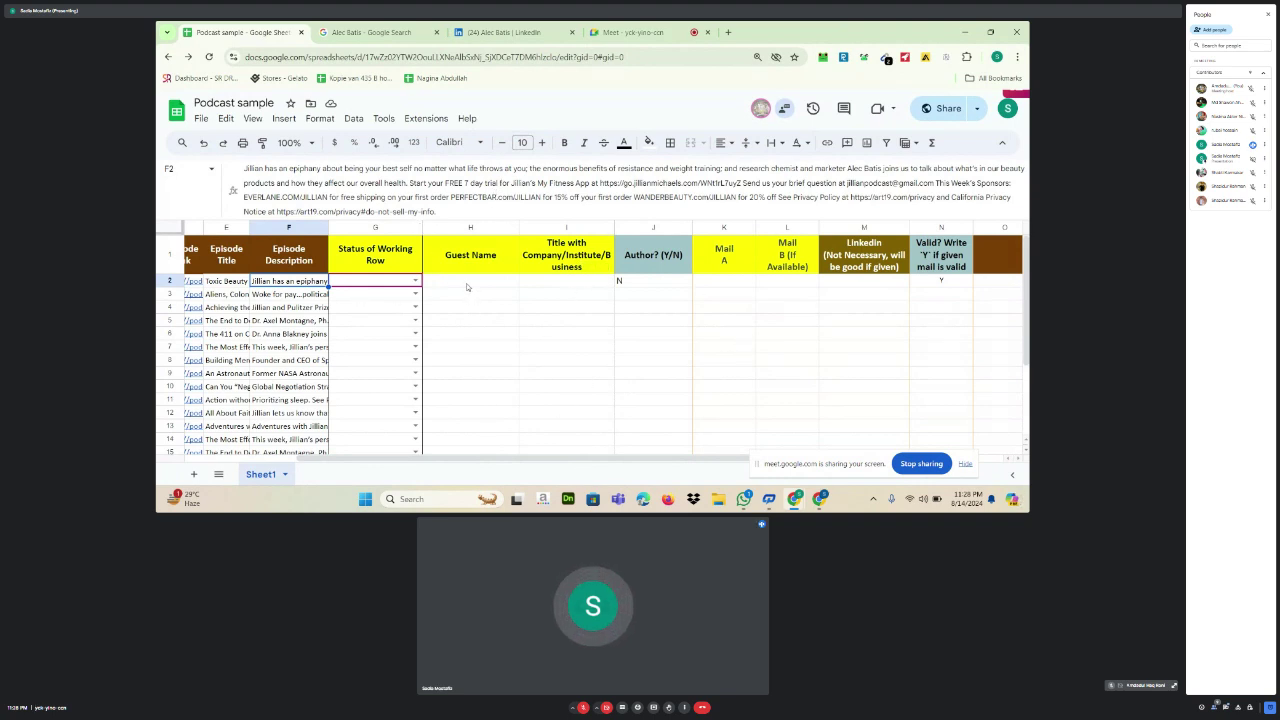
Toggle the meeting microphone during the discussion, leaving it unmuted, and show the Google Meet call view
{"action": "left_click", "coordinate": [583, 708]}
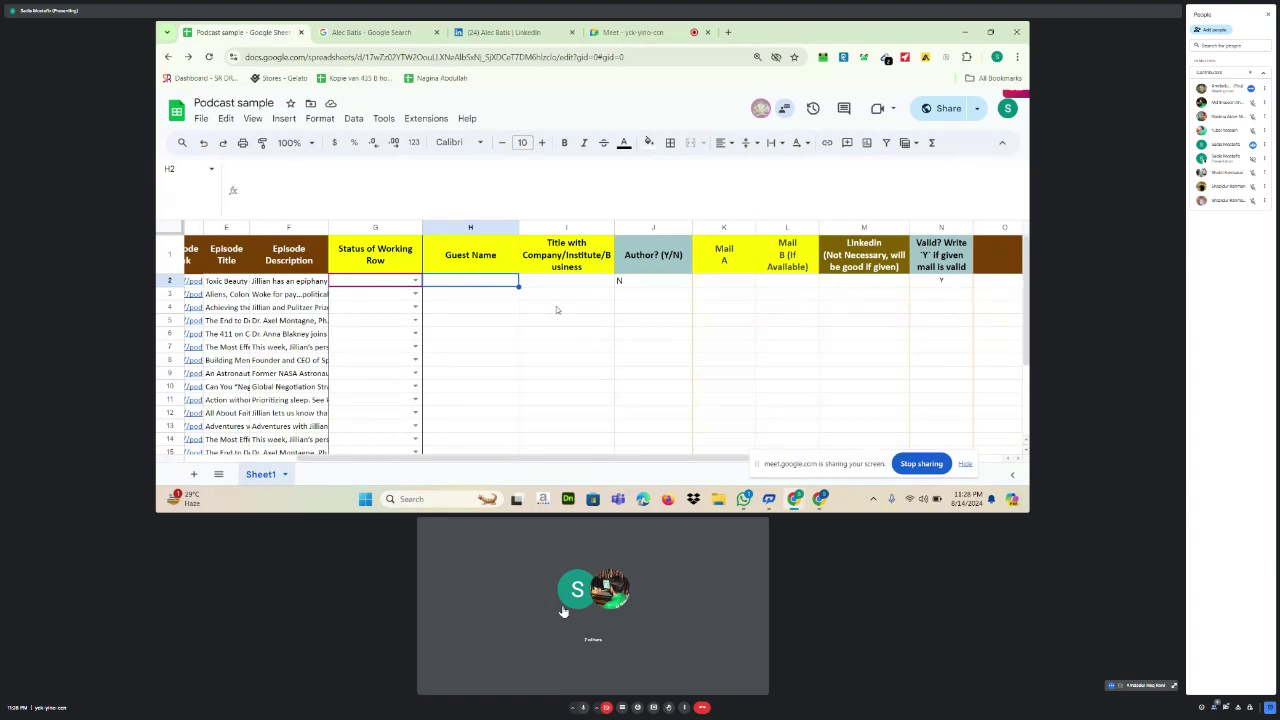
{"action": "left_click", "coordinate": [583, 708]}
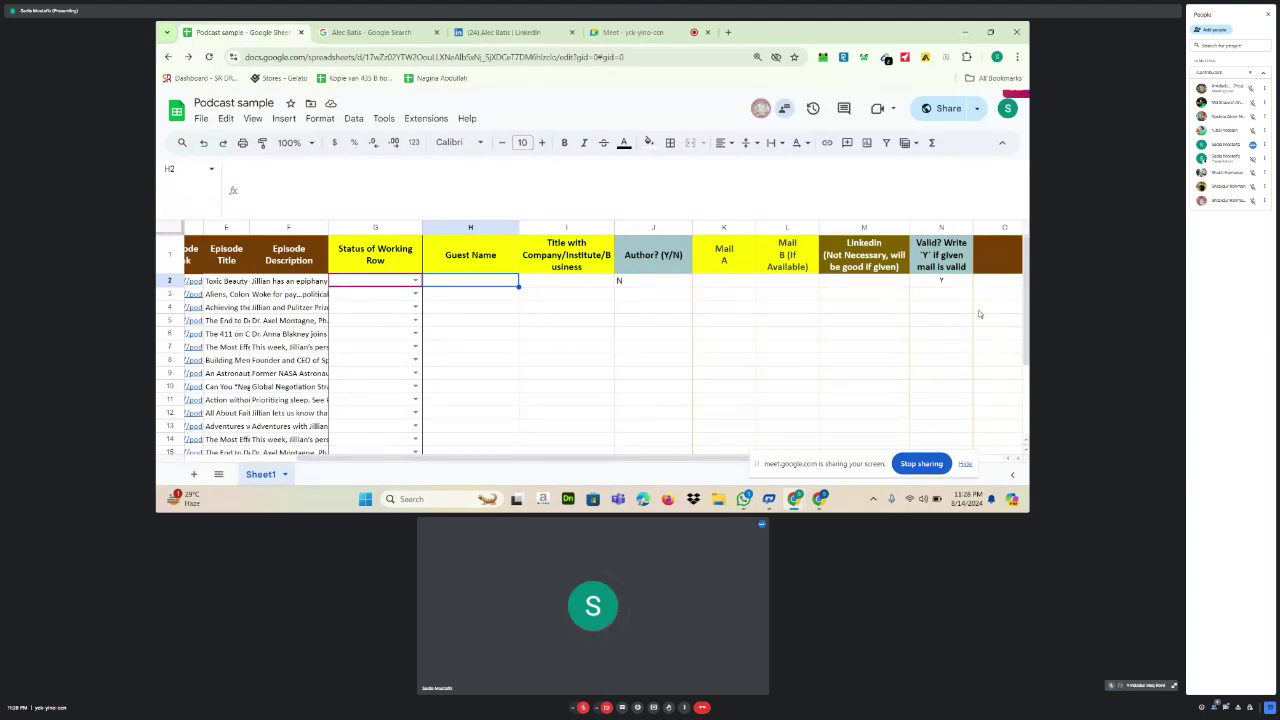
{"action": "left_click", "coordinate": [583, 708]}
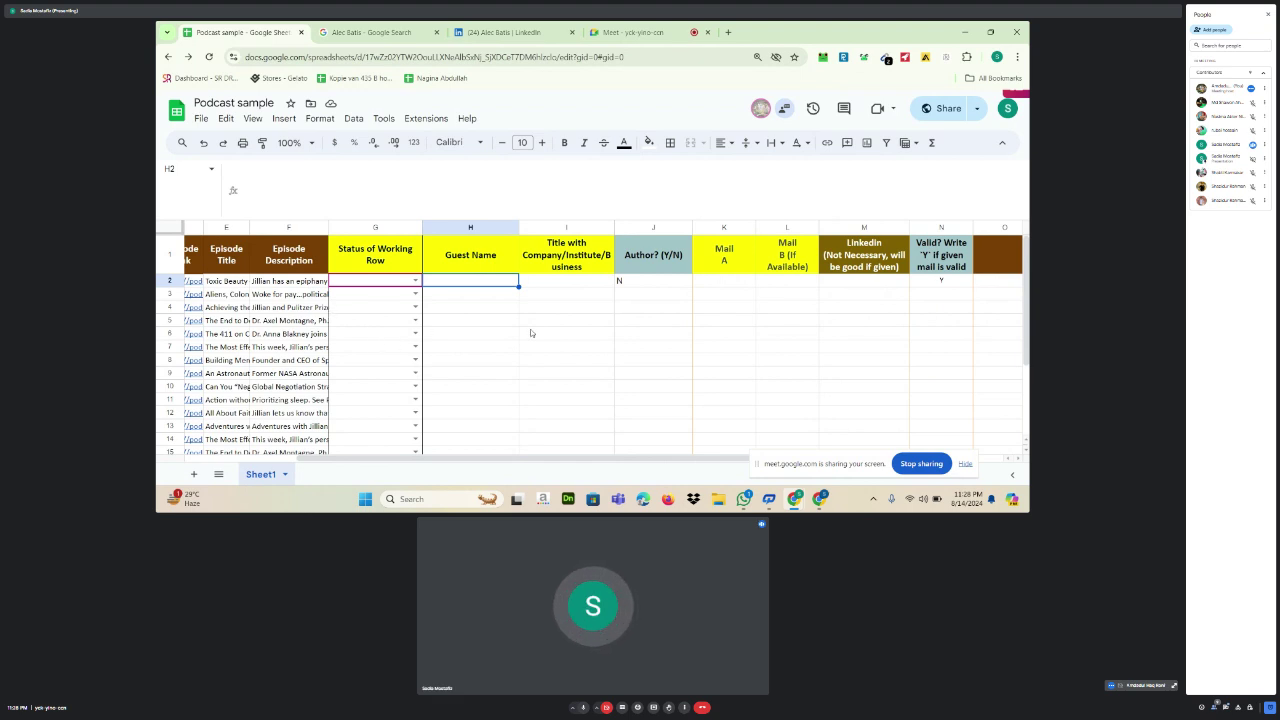
{"action": "left_click", "coordinate": [584, 707]}
{"action": "left_click", "coordinate": [645, 30]}
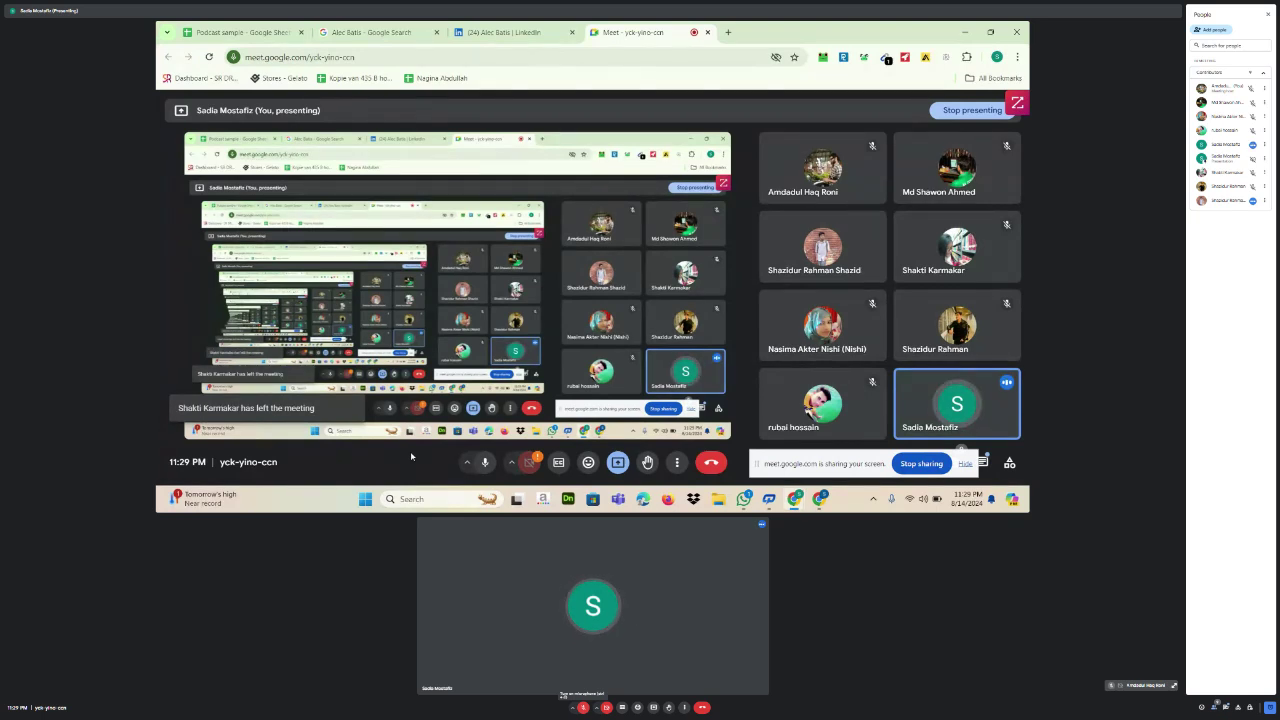
{"action": "left_click", "coordinate": [583, 708]}
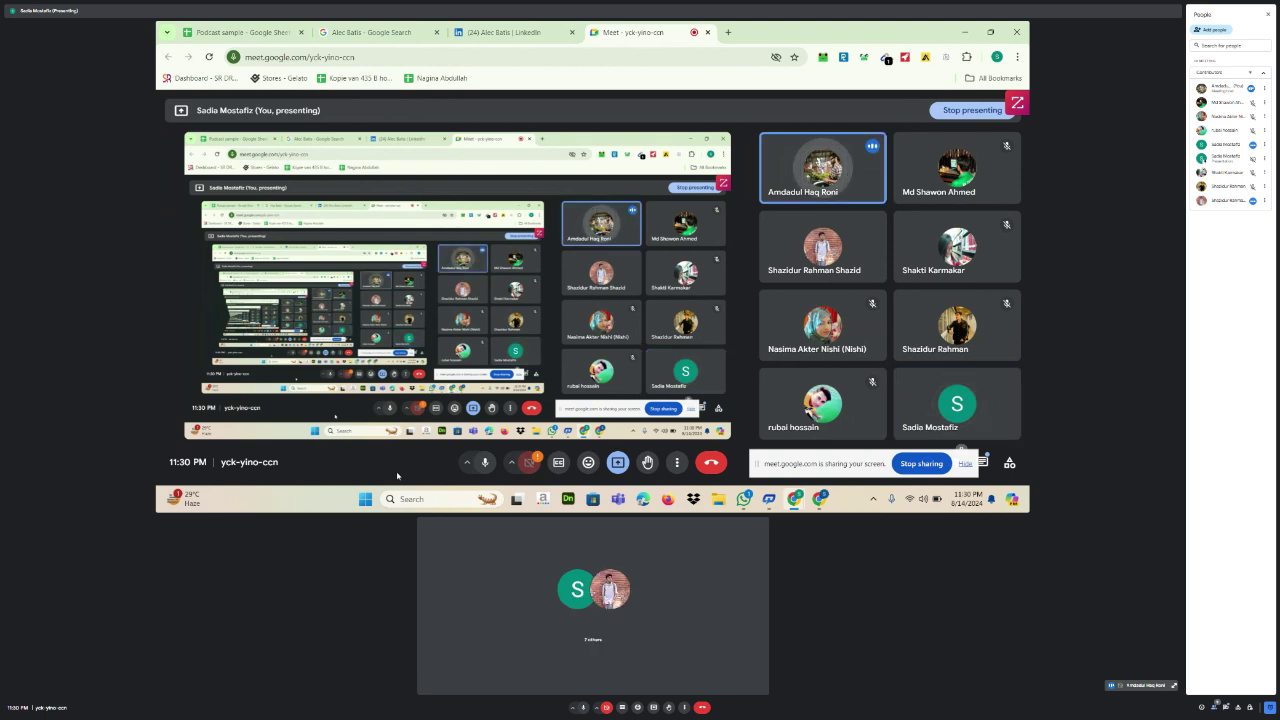
Open the DNBD podcast shows spreadsheet in place of the Podcast sample sheet, and check the meeting view briefly
{"action": "left_click", "coordinate": [278, 33]}
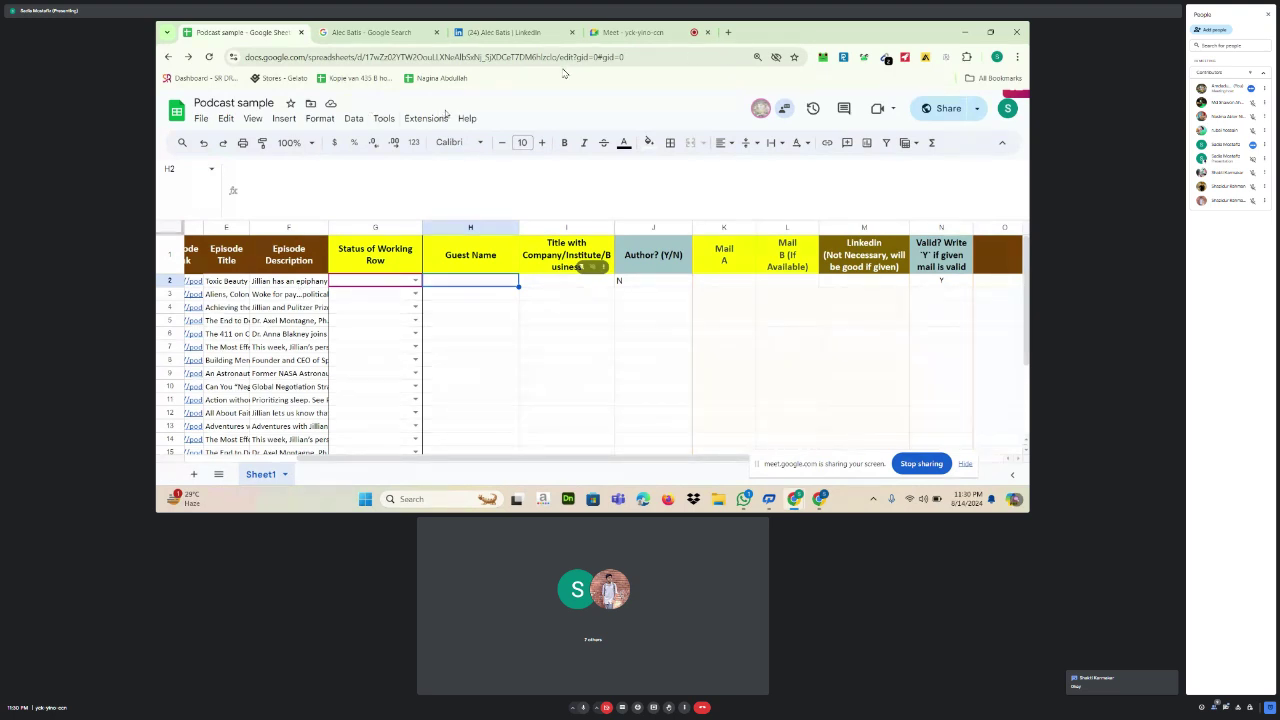
{"action": "left_click", "coordinate": [440, 78]}
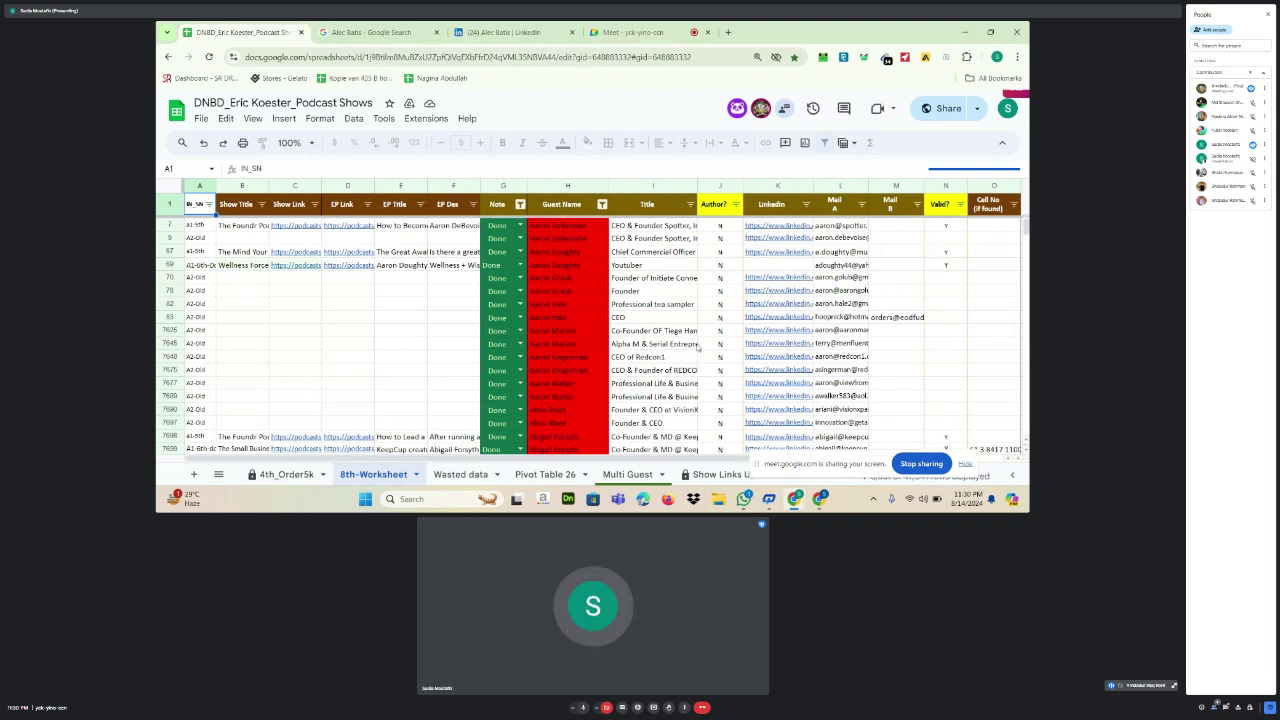
{"action": "left_click", "coordinate": [643, 25]}
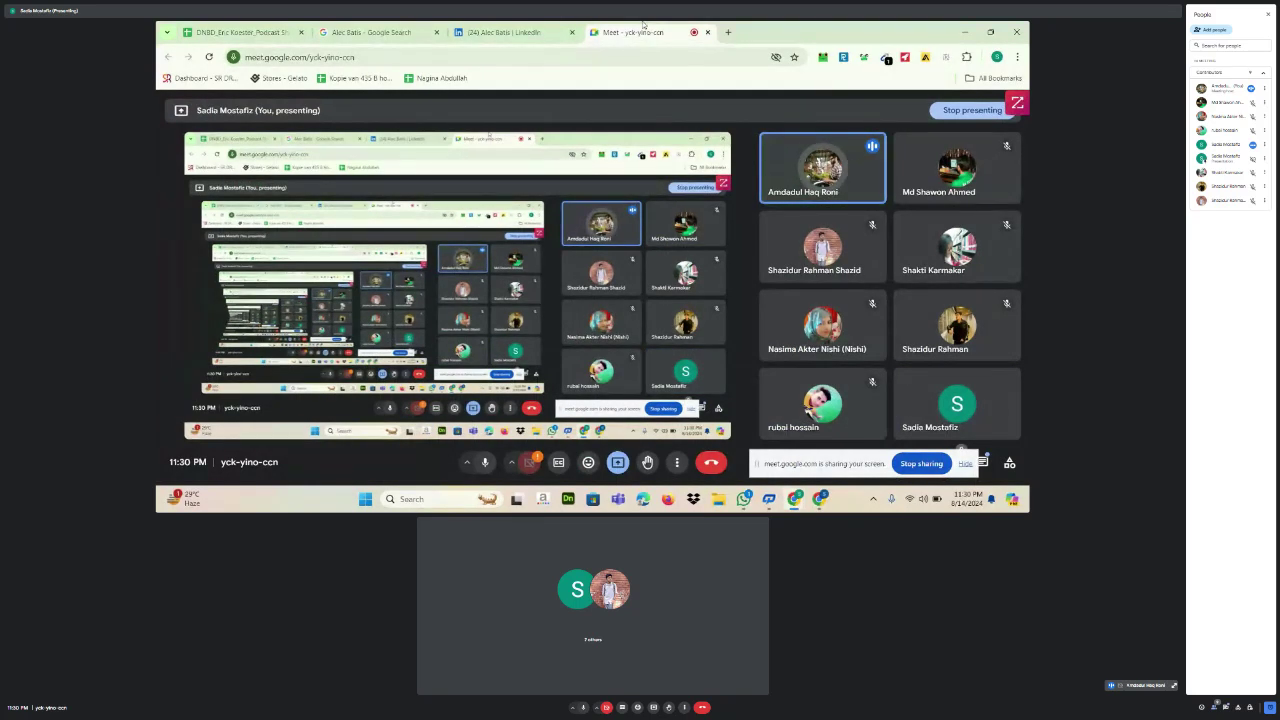
{"action": "left_click", "coordinate": [237, 32]}
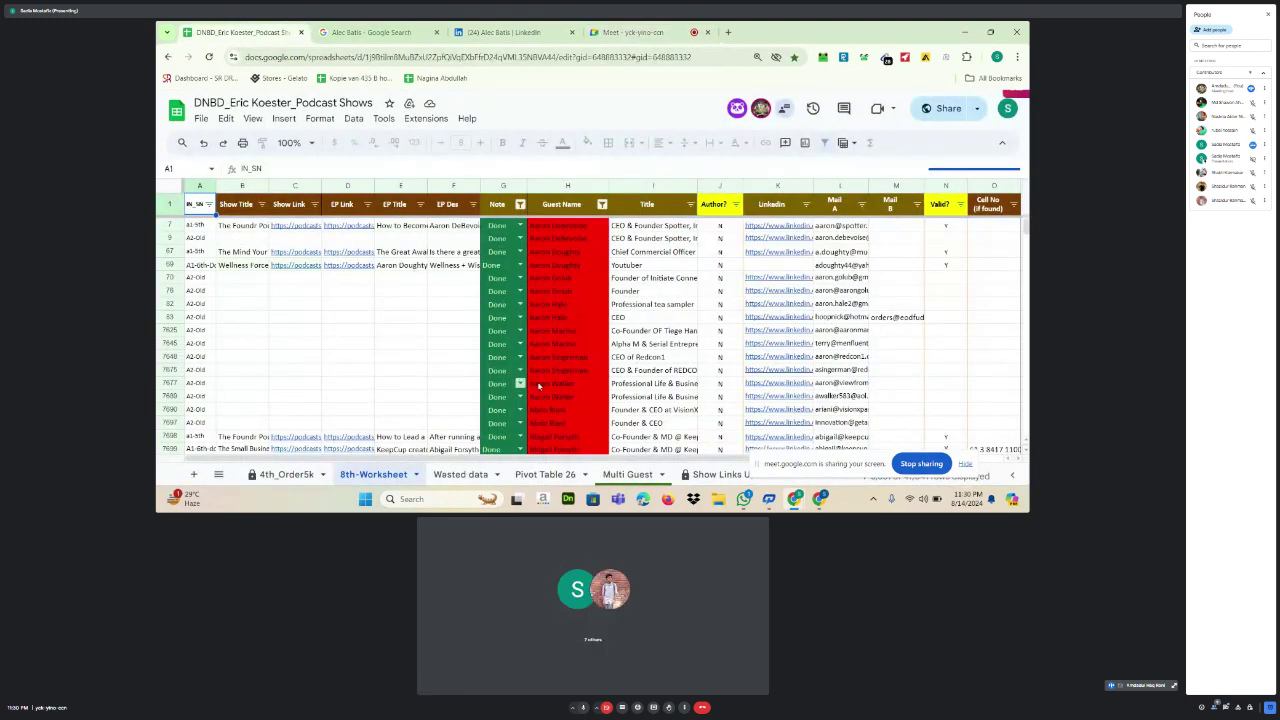
Examine the rows of the 8th-Worksheet, comparing the Duplicate and Done notes with their guest names and contact columns
{"action": "scroll", "coordinate": [551, 397], "scroll_direction": "down", "scroll_amount": 5}
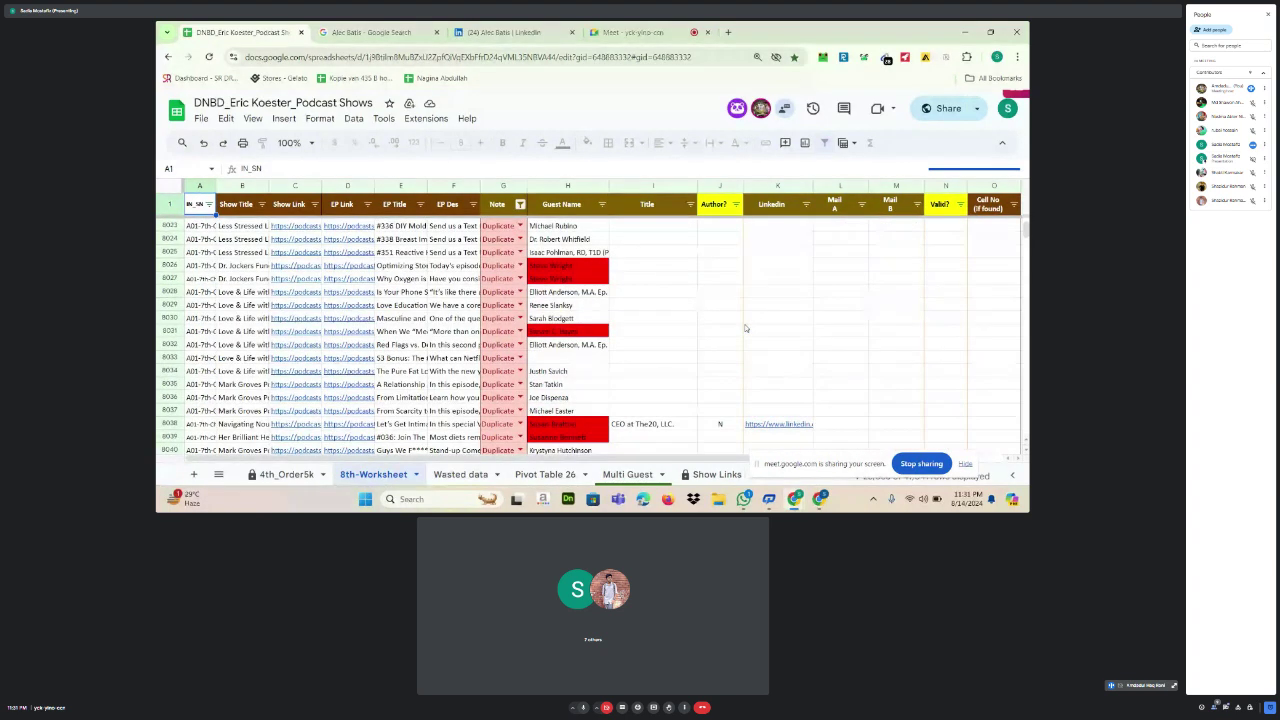
{"action": "scroll", "coordinate": [745, 328], "scroll_direction": "up", "scroll_amount": 8}
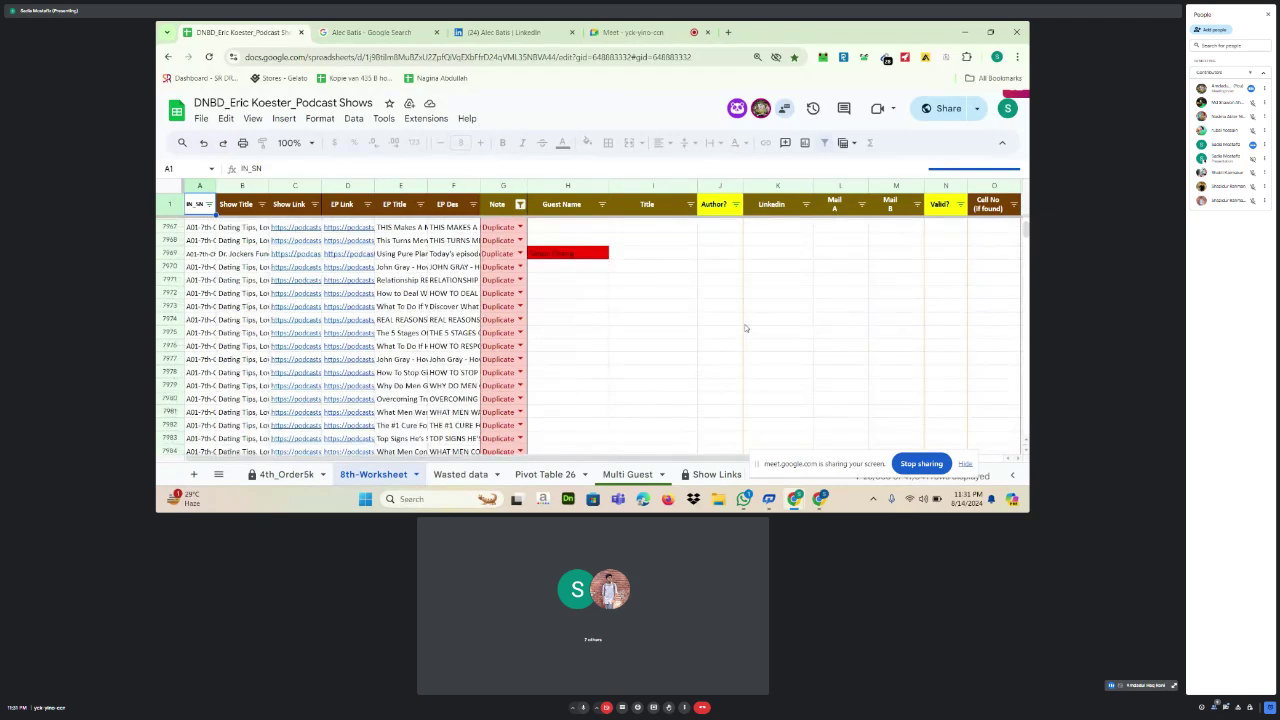
{"action": "scroll", "coordinate": [745, 328], "scroll_direction": "up", "scroll_amount": 5}
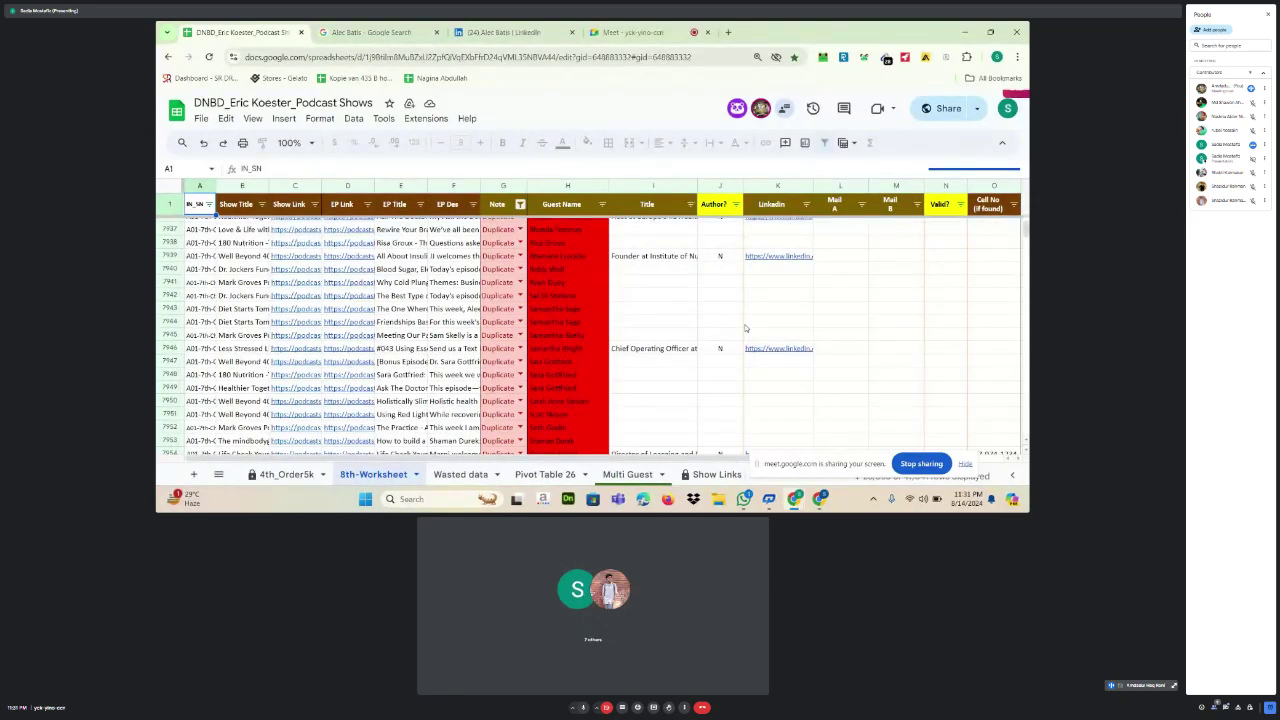
{"action": "scroll", "coordinate": [745, 328], "scroll_direction": "up", "scroll_amount": 20}
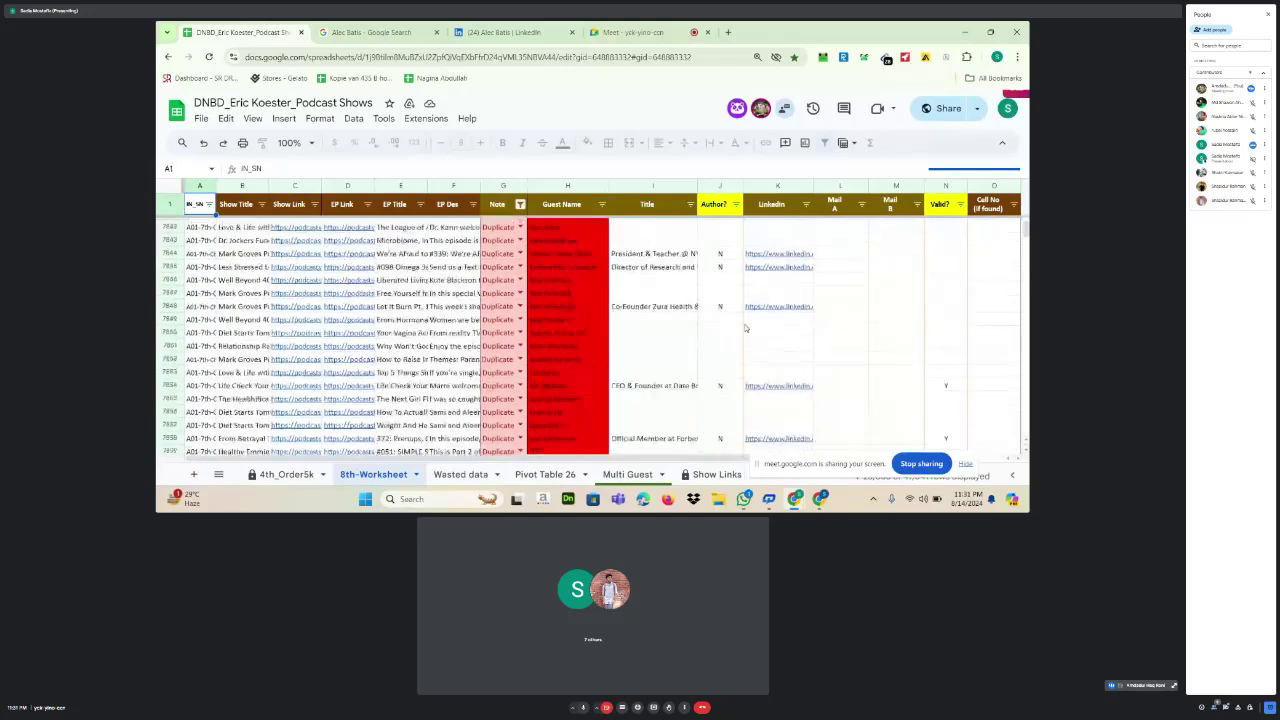
{"action": "scroll", "coordinate": [745, 328], "scroll_direction": "up", "scroll_amount": 20}
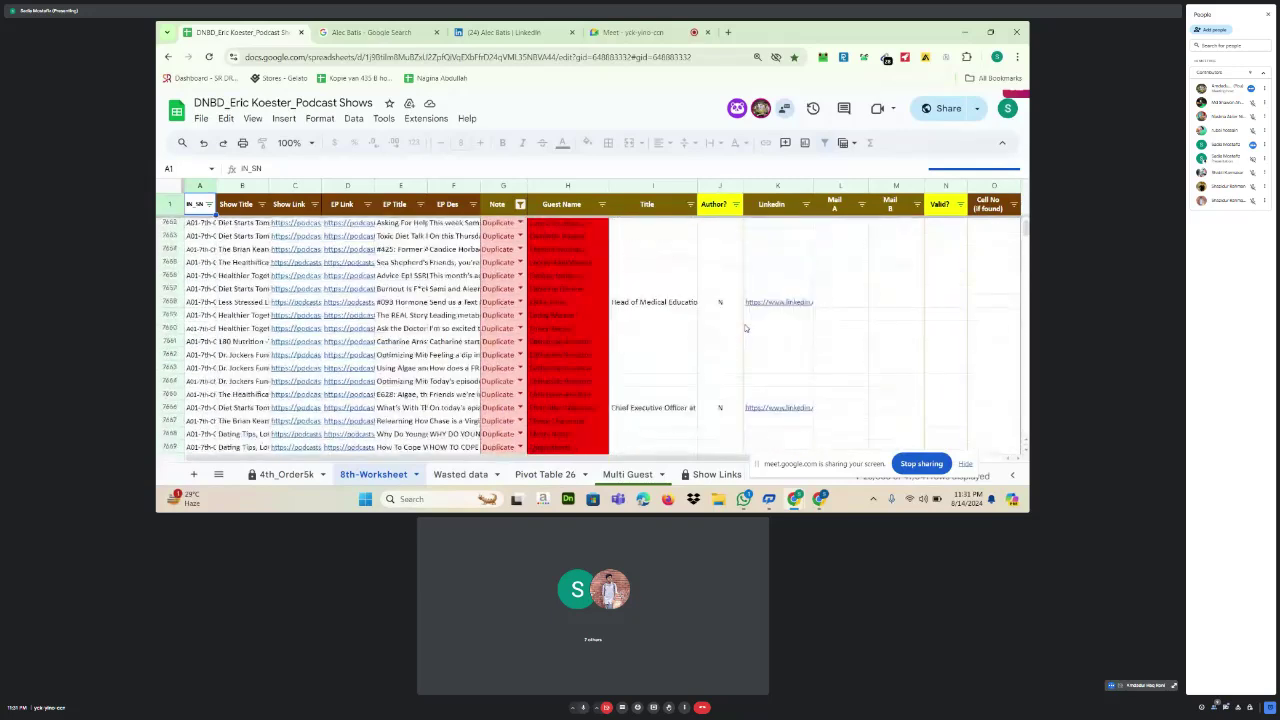
{"action": "scroll", "coordinate": [745, 328], "scroll_direction": "up", "scroll_amount": 5}
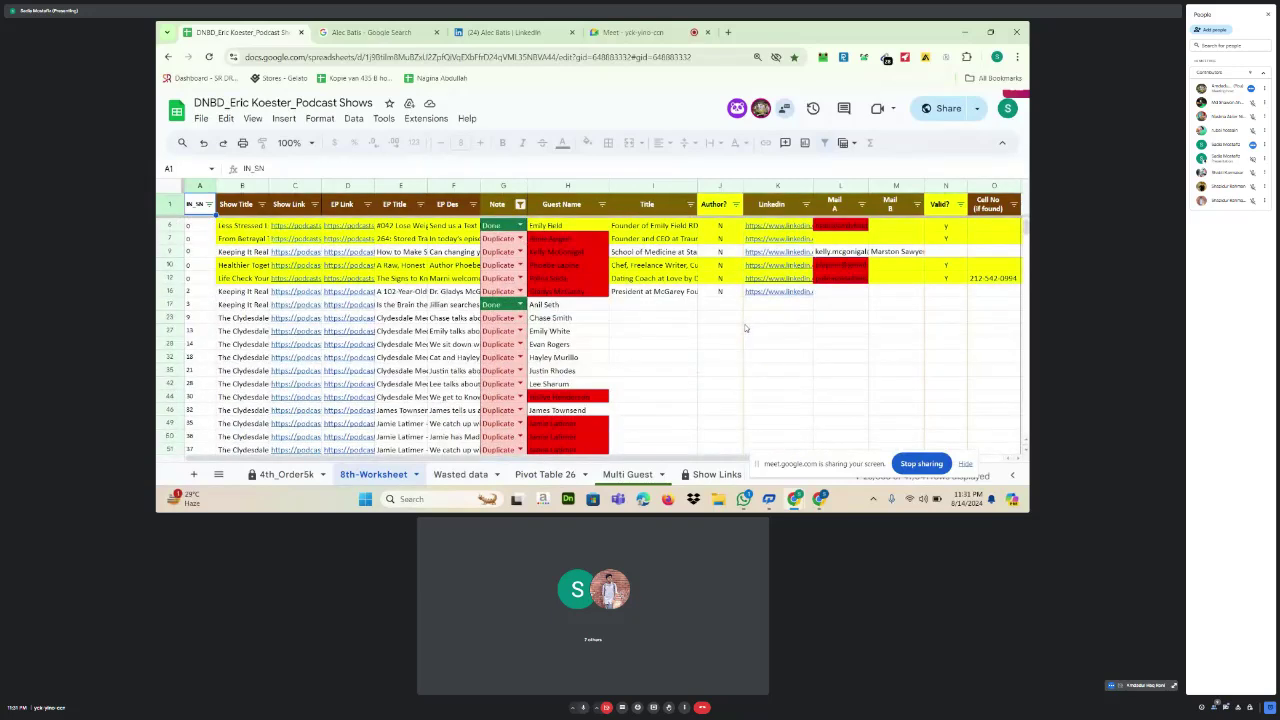
{"action": "scroll", "coordinate": [668, 396], "scroll_direction": "down", "scroll_amount": 20}
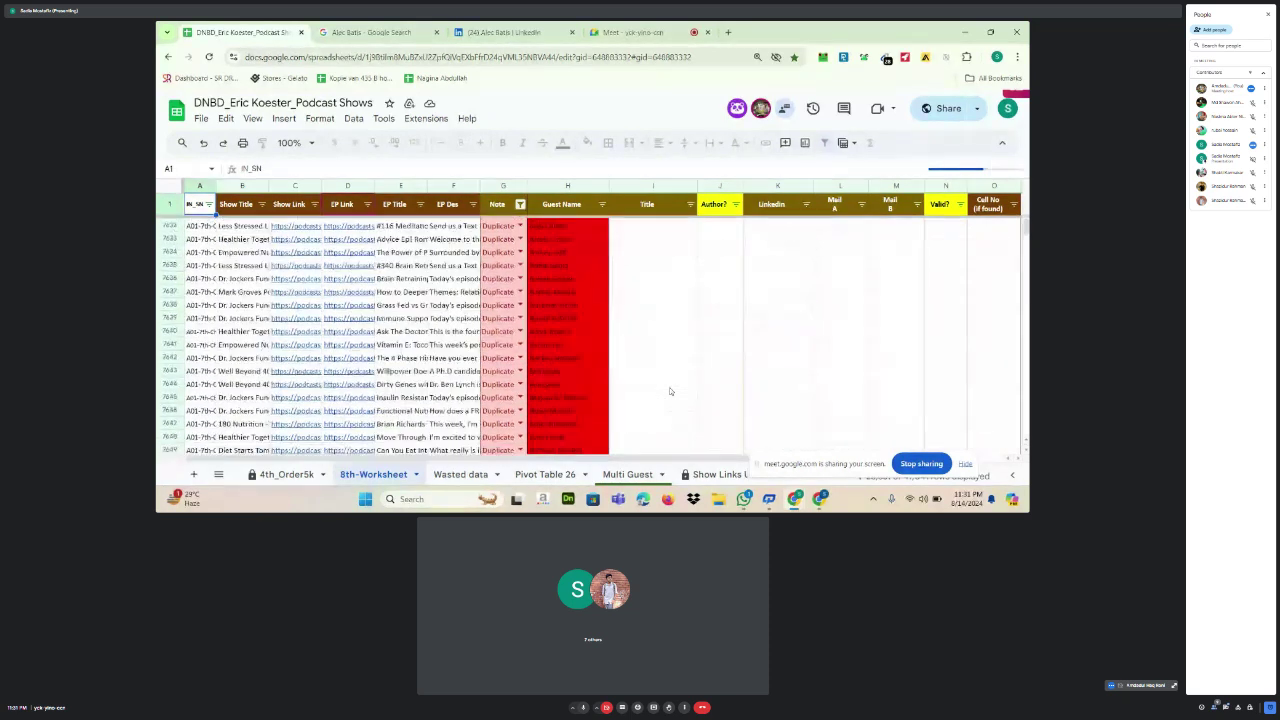
{"action": "scroll", "coordinate": [670, 390], "scroll_direction": "down", "scroll_amount": 20}
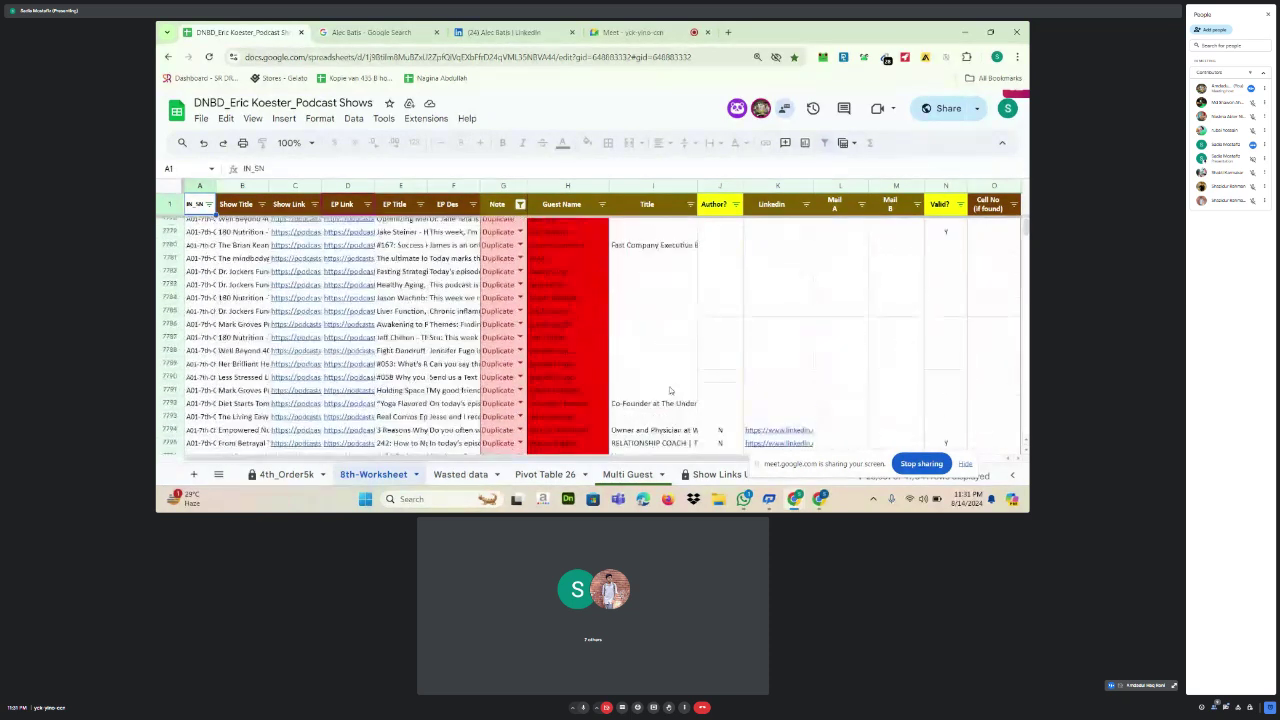
{"action": "scroll", "coordinate": [670, 390], "scroll_direction": "down", "scroll_amount": 20}
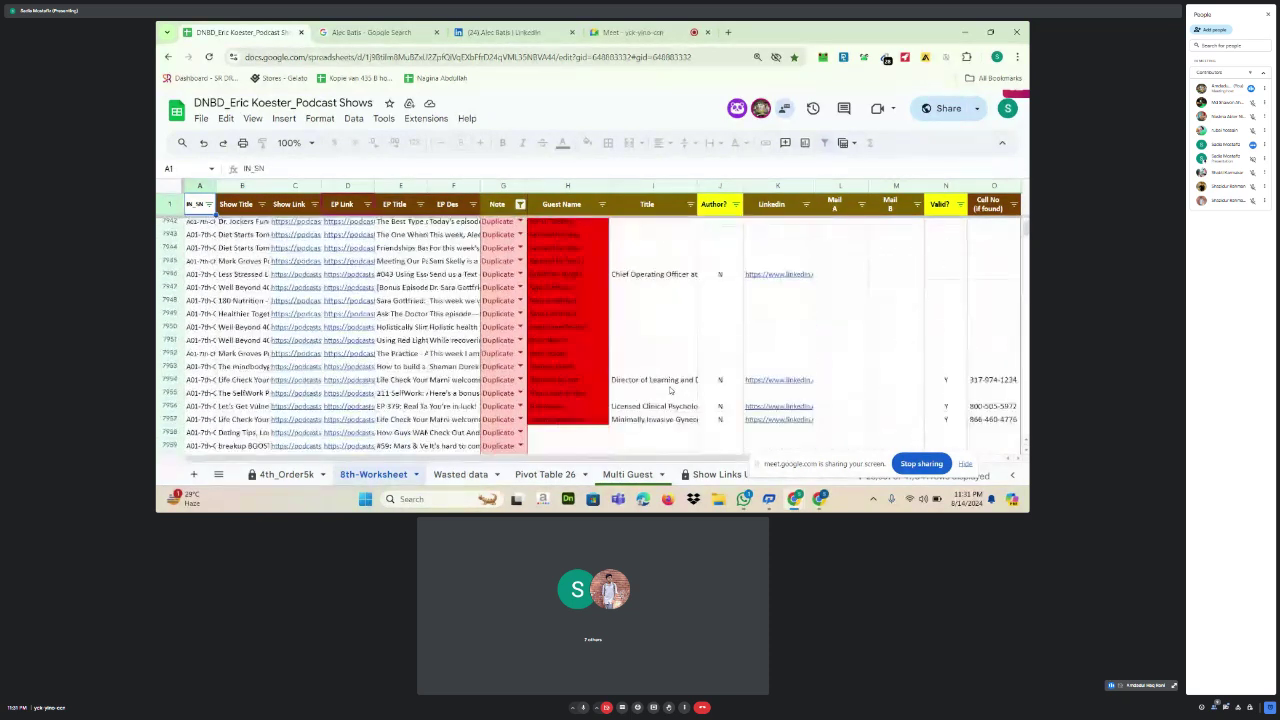
{"action": "scroll", "coordinate": [670, 390], "scroll_direction": "down", "scroll_amount": 20}
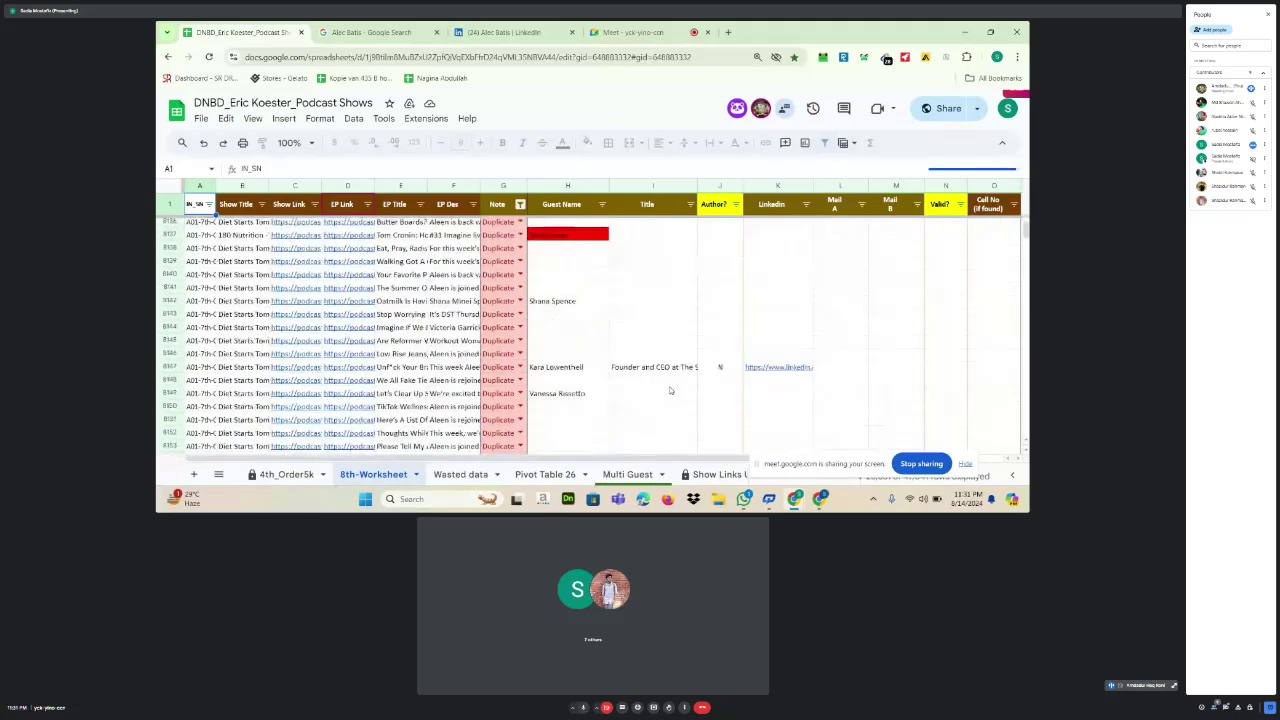
{"action": "scroll", "coordinate": [670, 391], "scroll_direction": "down", "scroll_amount": 20}
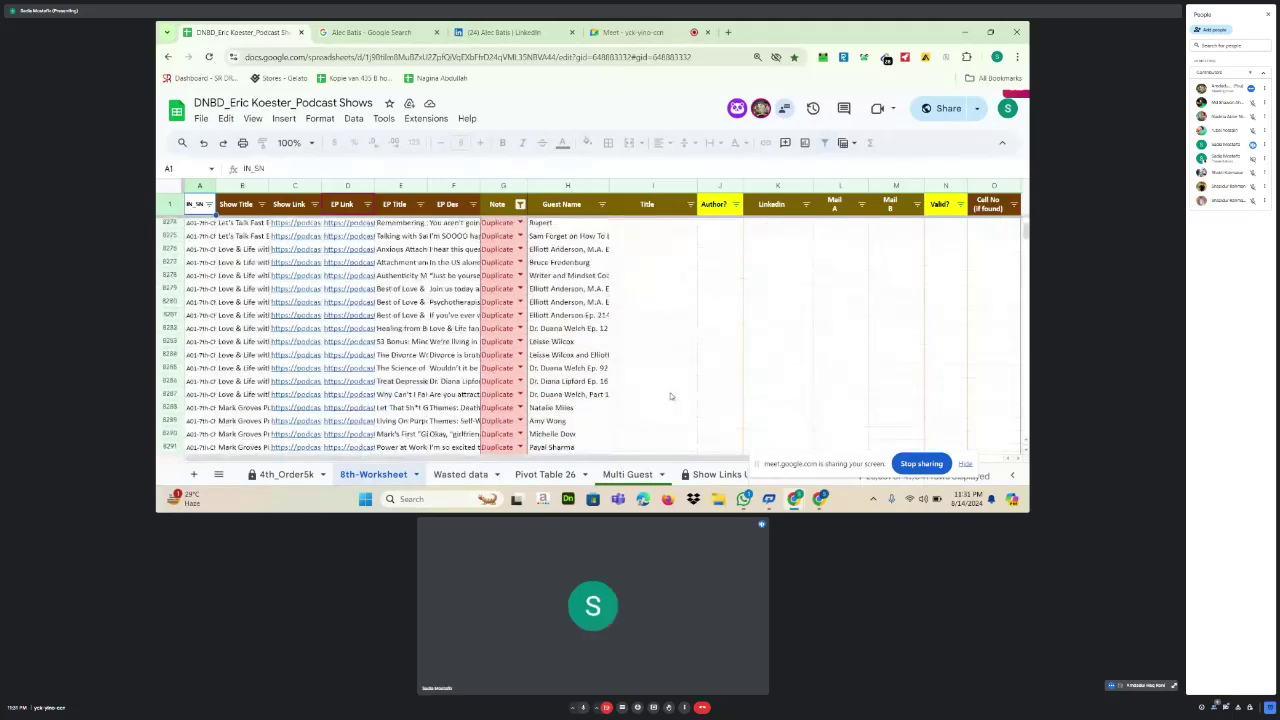
{"action": "scroll", "coordinate": [672, 397], "scroll_direction": "up", "scroll_amount": 3}
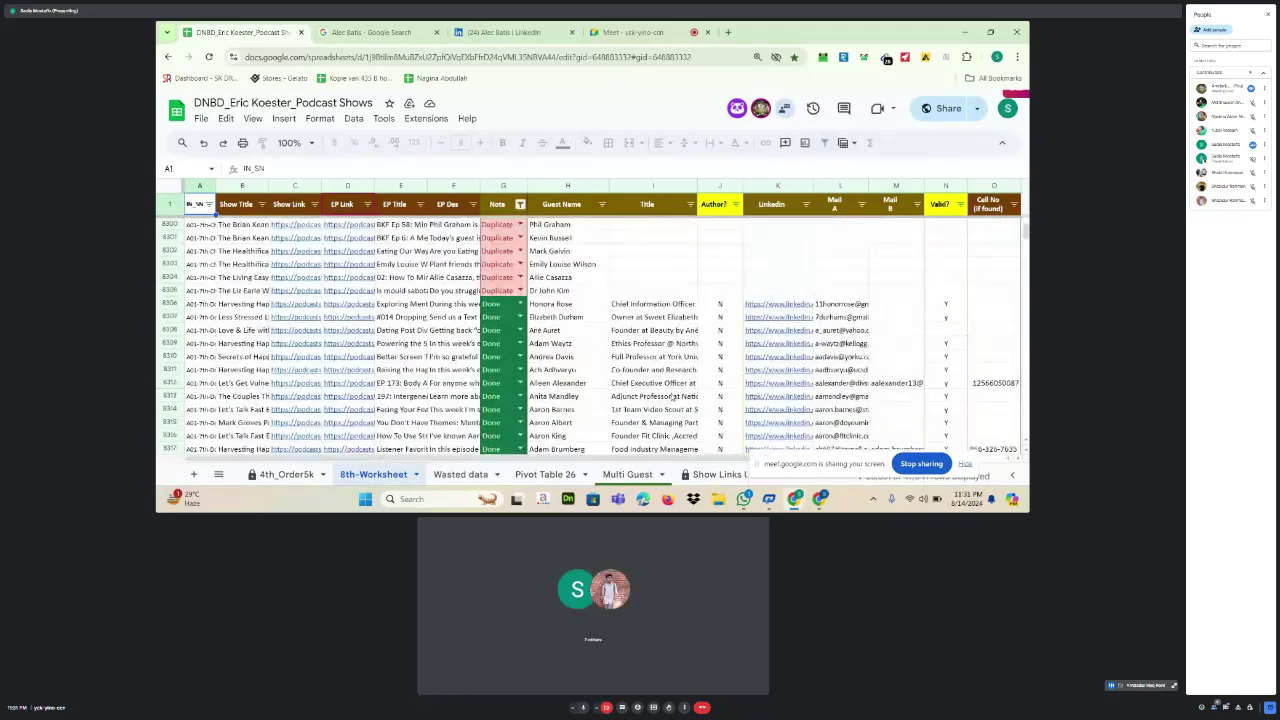
{"action": "scroll", "coordinate": [648, 303], "scroll_direction": "up", "scroll_amount": 15}
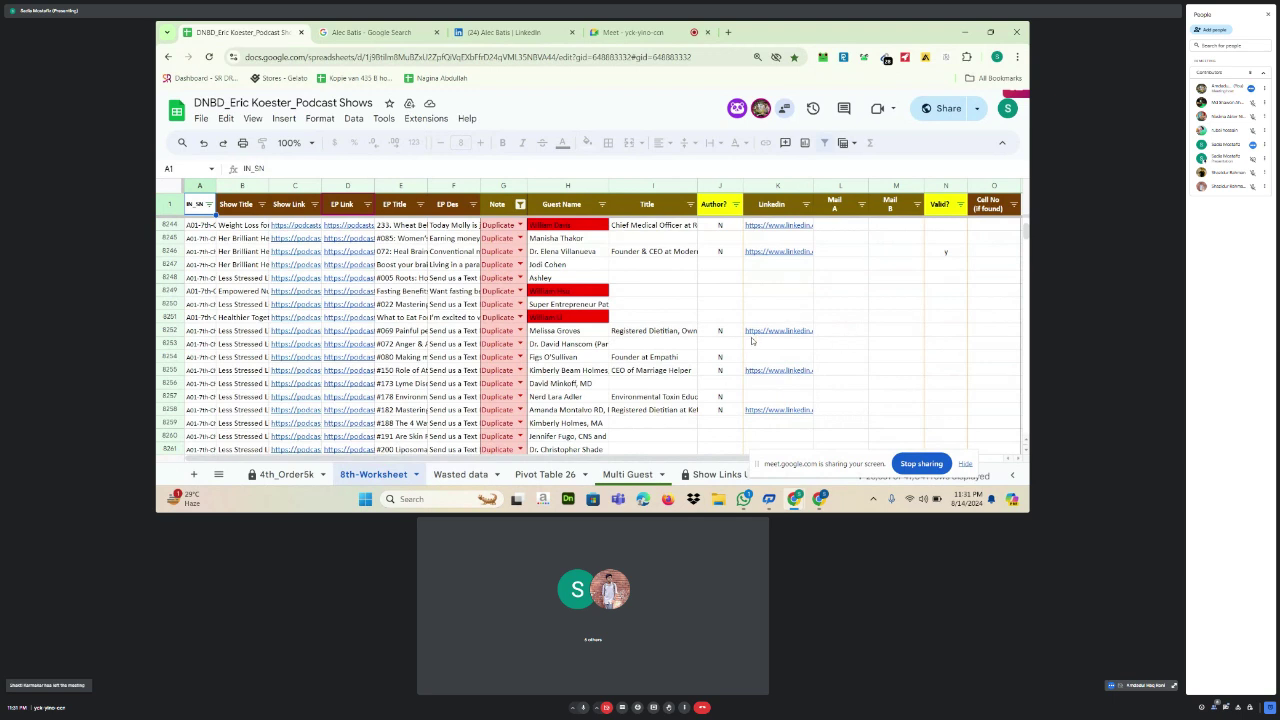
Find the row 8410 entry noted as Author and inspect its episode title in E8410
{"action": "scroll", "coordinate": [752, 341], "scroll_direction": "down", "scroll_amount": 20}
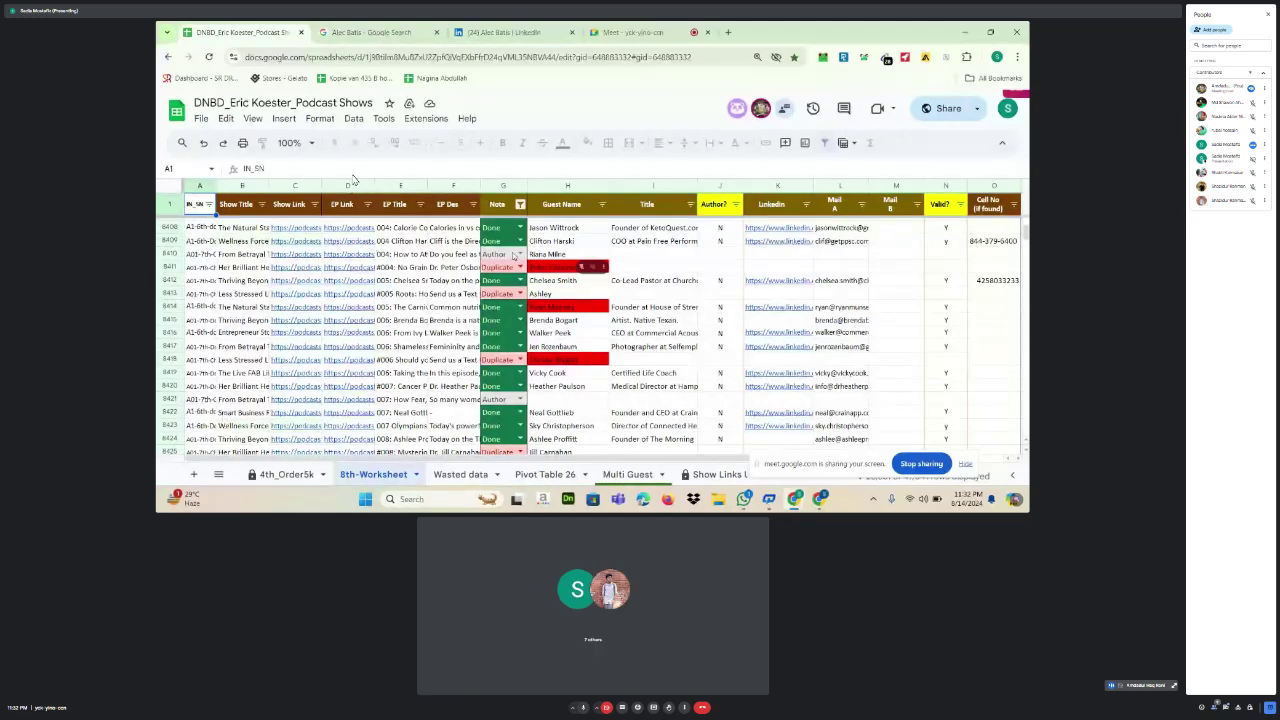
{"action": "left_click", "coordinate": [411, 256]}
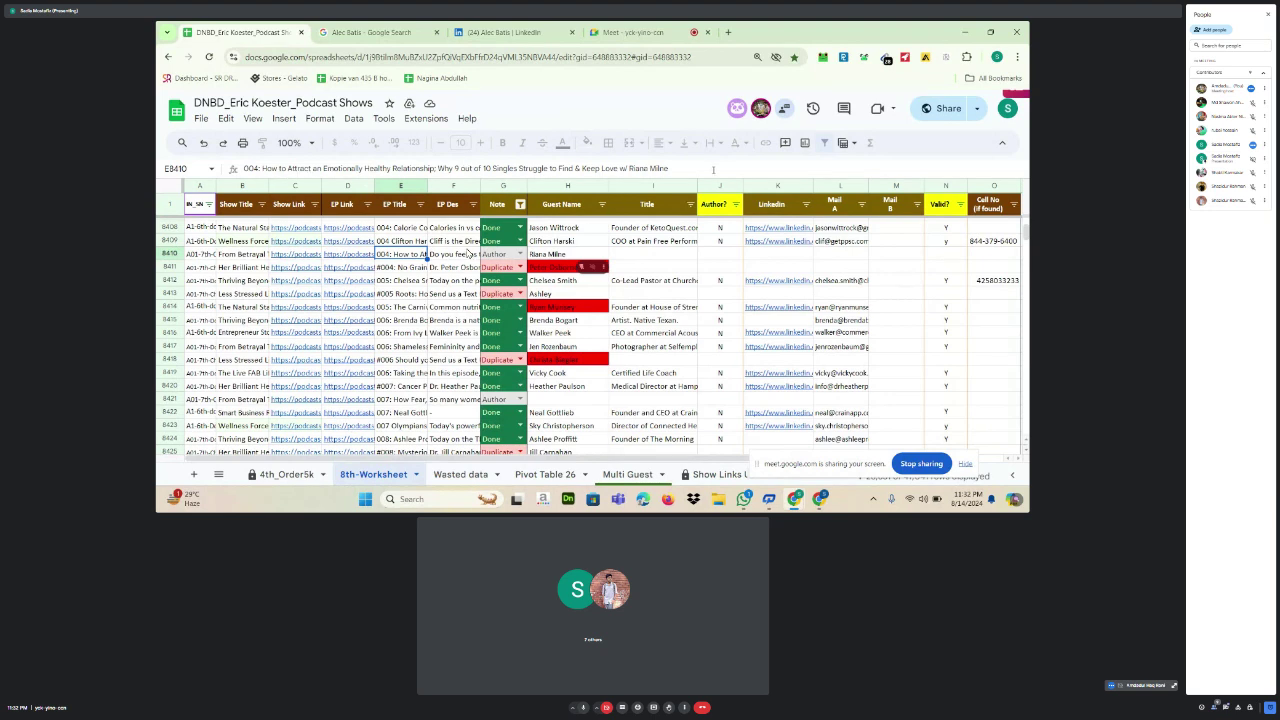
Search Google for the guest named in the E8410 episode title, compare the two guests' search results, and return to the podcast spreadsheet
{"action": "left_click_drag", "start_coordinate": [678, 171], "coordinate": [629, 168]}
{"action": "right_click", "coordinate": [646, 170]}
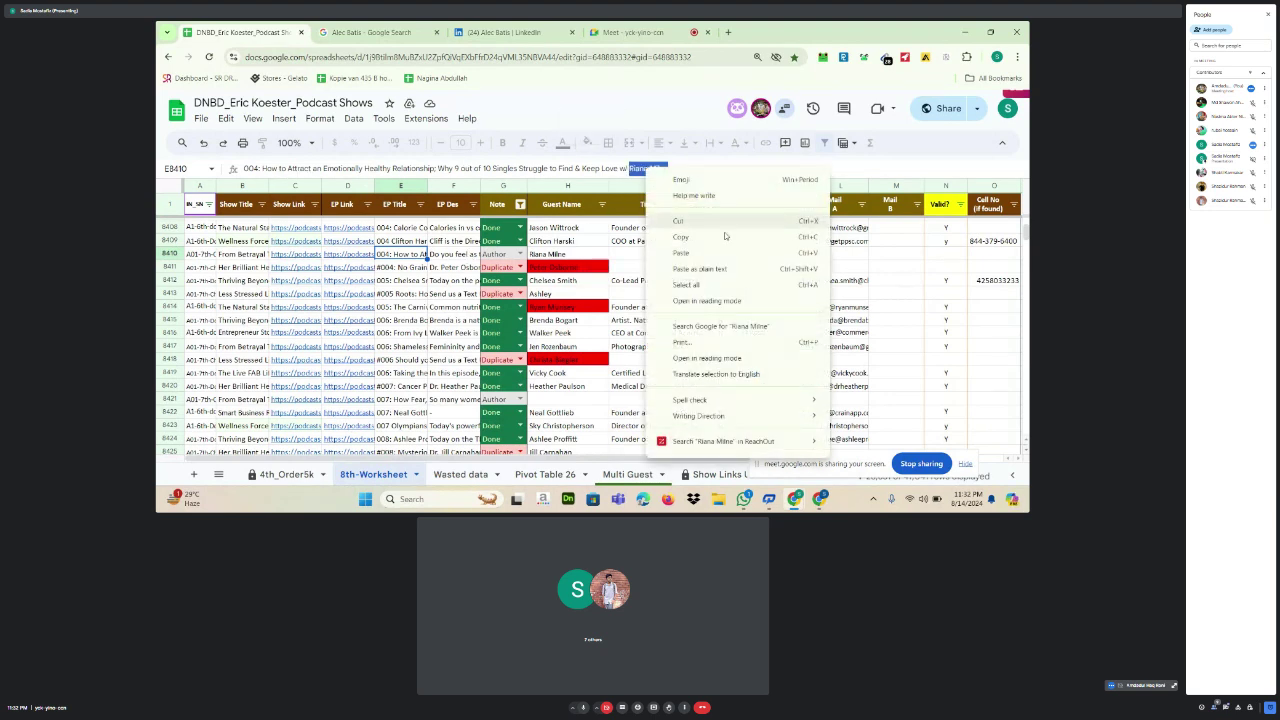
{"action": "left_click", "coordinate": [735, 330]}
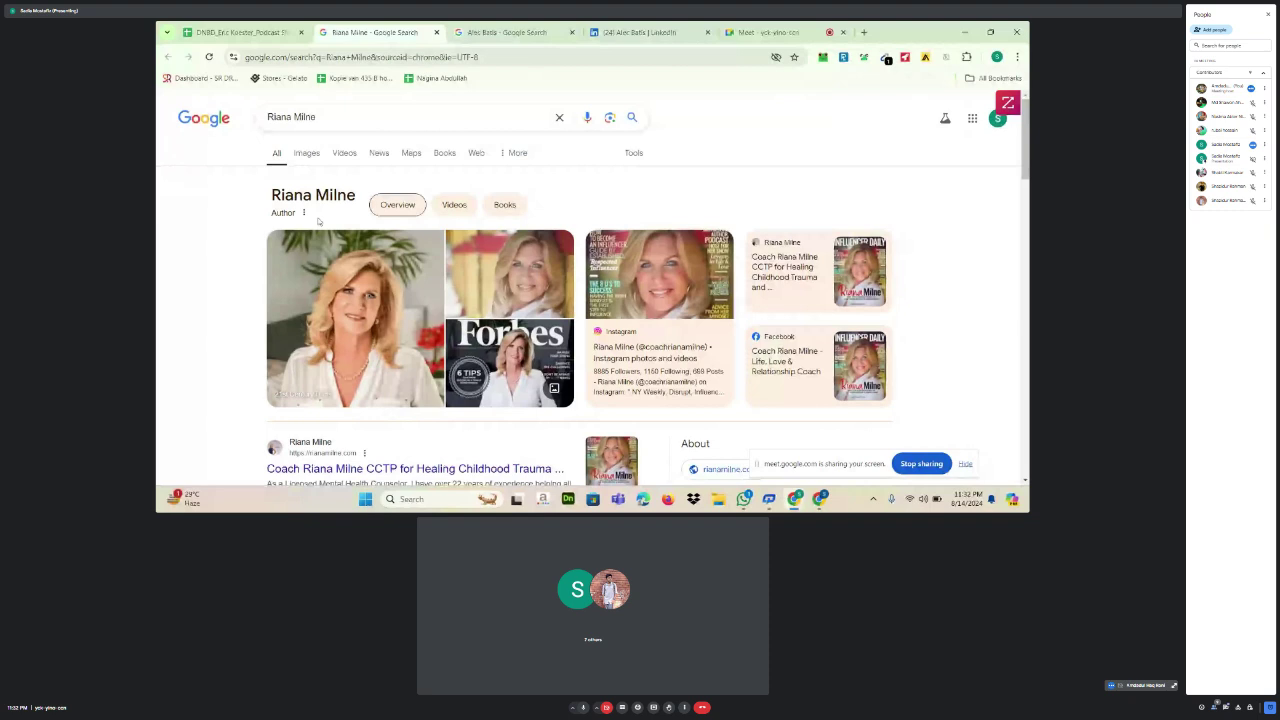
{"action": "key", "text": "ctrl+shift+Tab"}
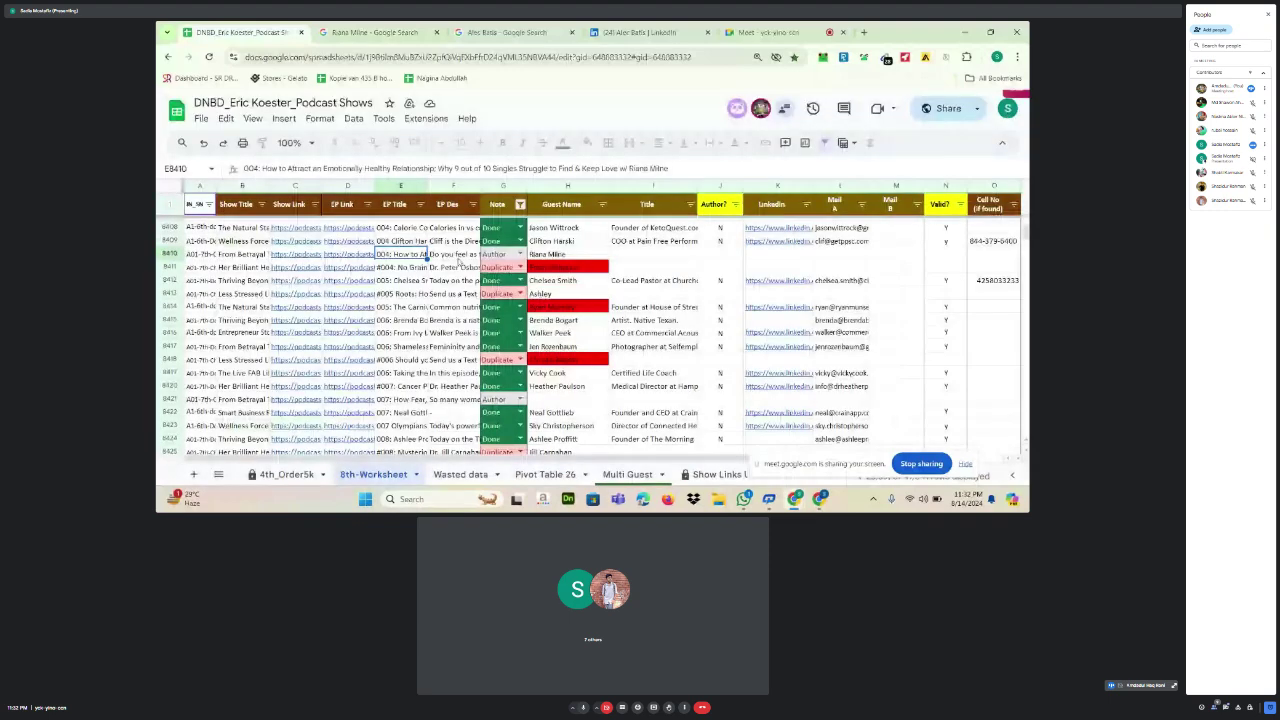
{"action": "left_click", "coordinate": [490, 33]}
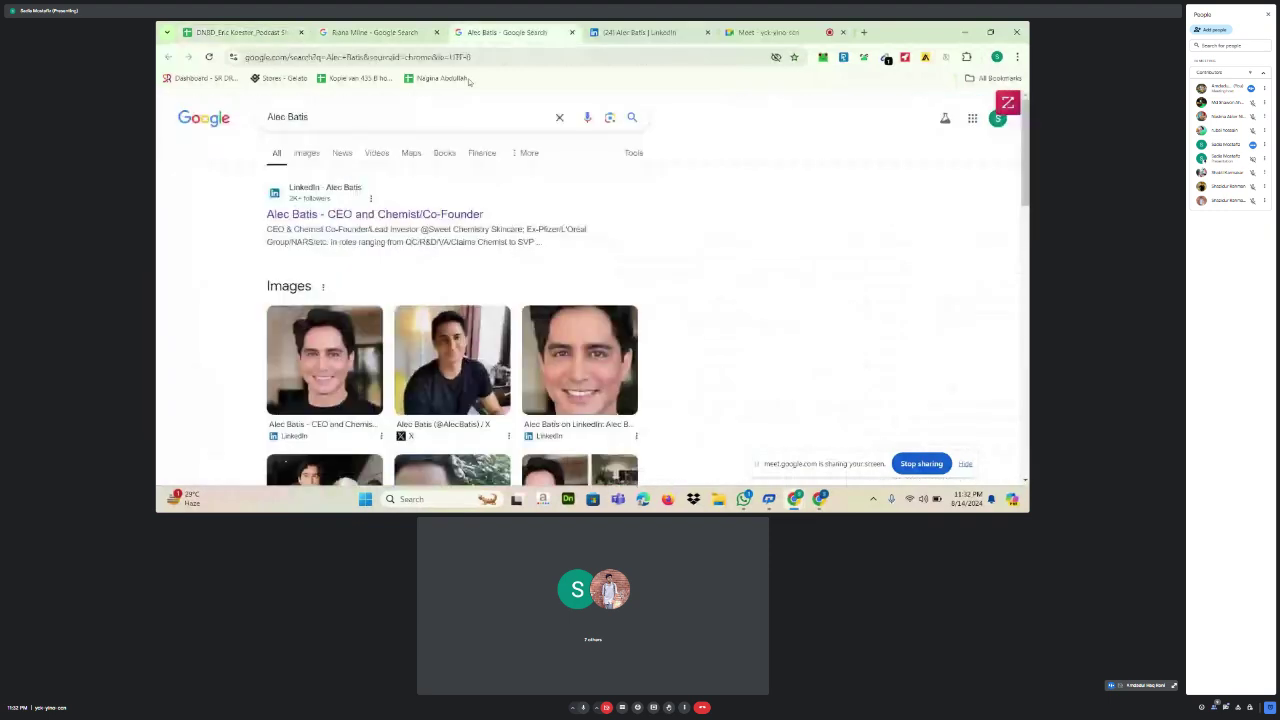
{"action": "left_click", "coordinate": [427, 33]}
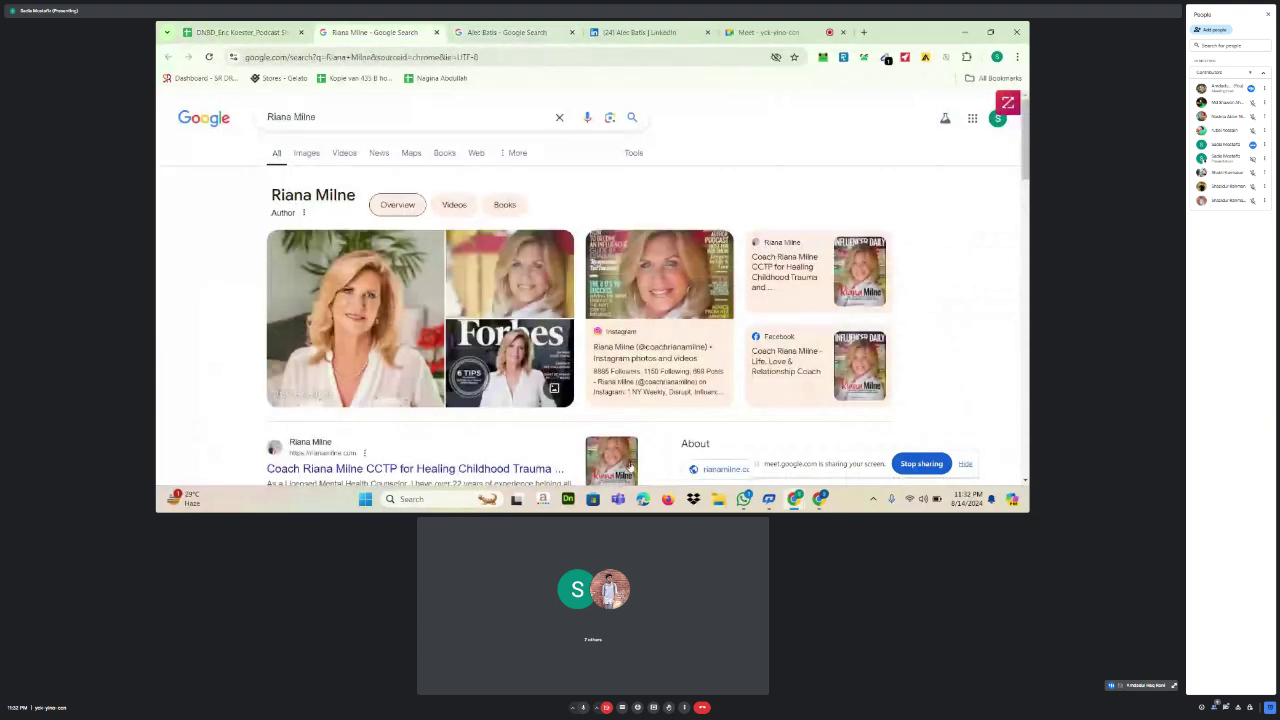
{"action": "left_click", "coordinate": [241, 27]}
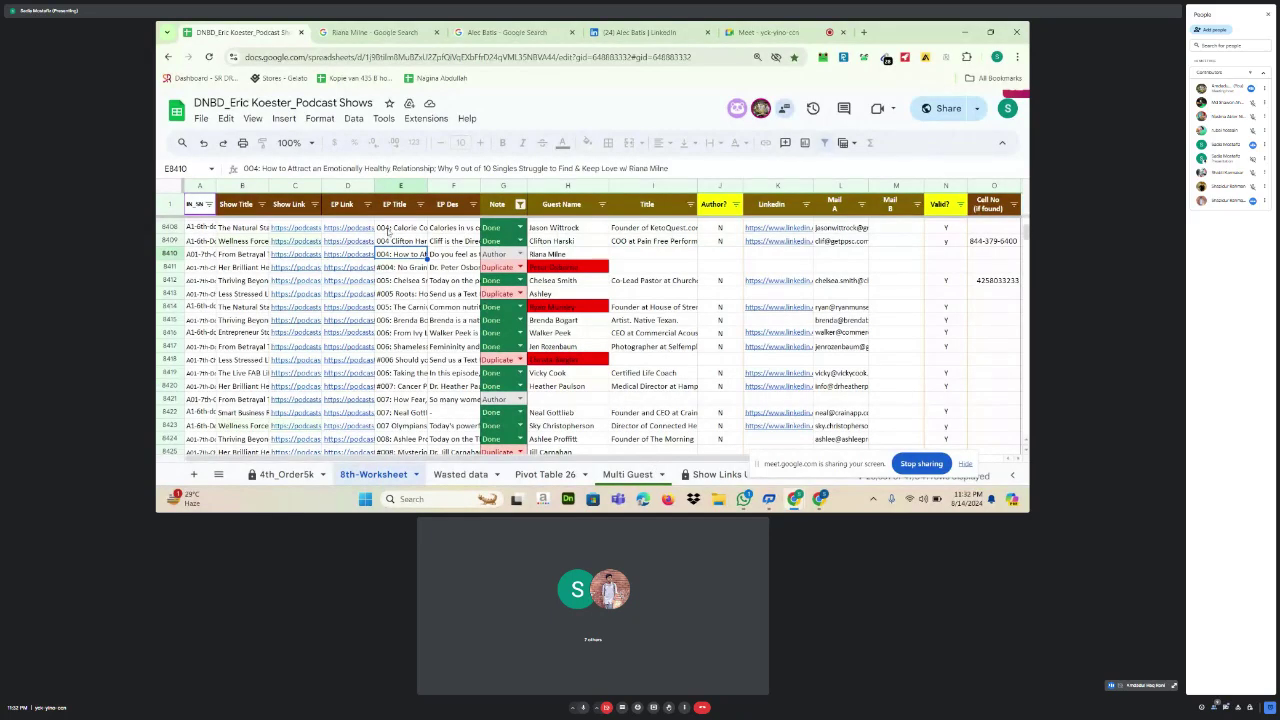
Mute the microphone in the Google Meet call and take over as the main presenter
{"action": "left_click", "coordinate": [765, 32]}
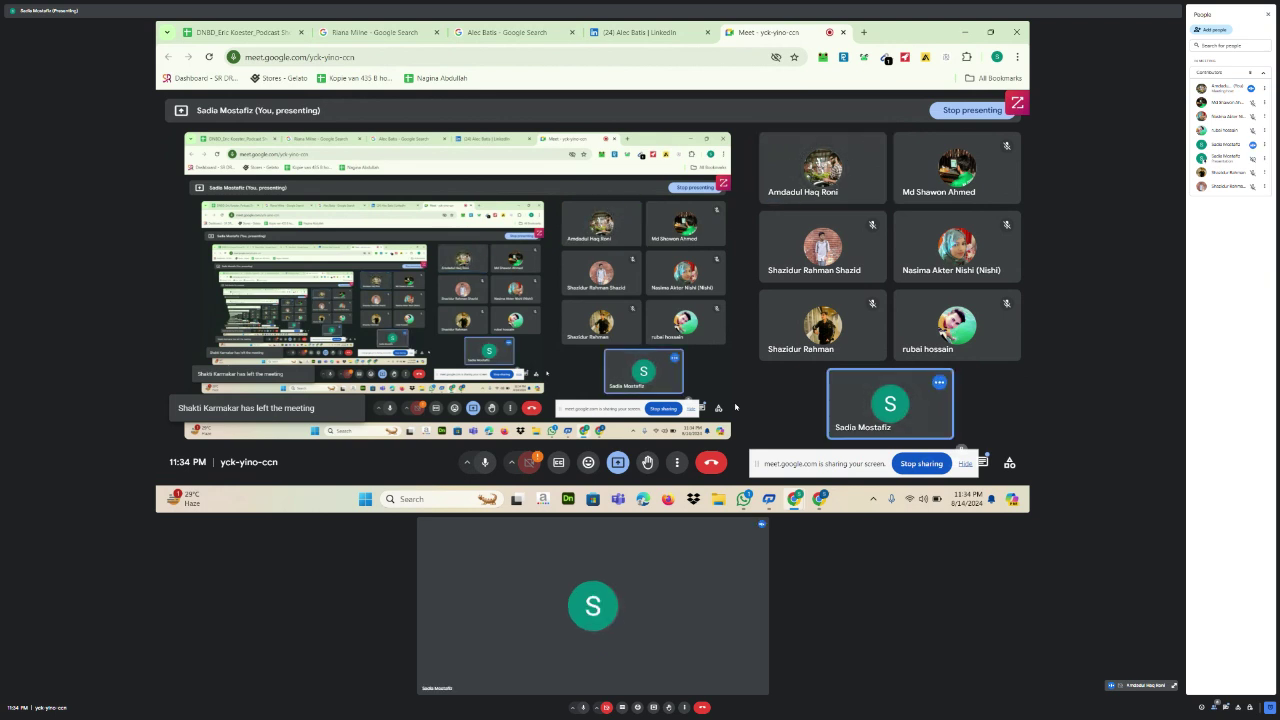
{"action": "left_click", "coordinate": [484, 462]}
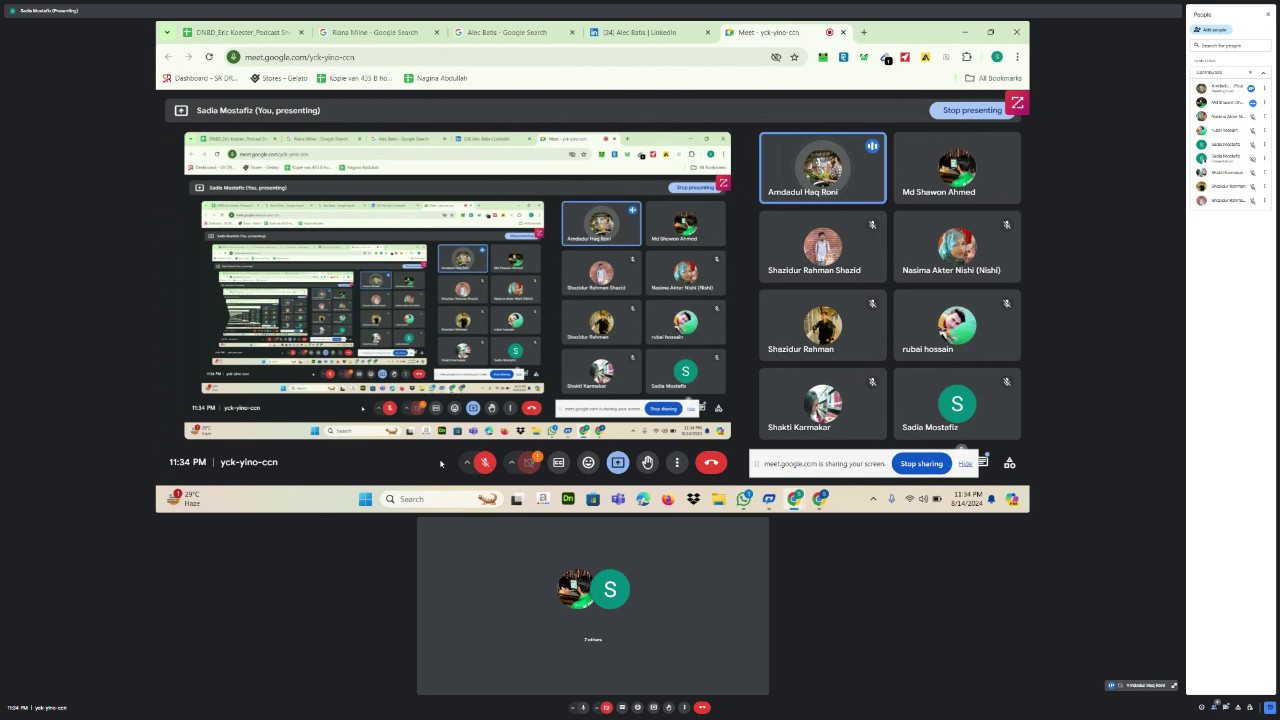
{"action": "left_click", "coordinate": [653, 708]}
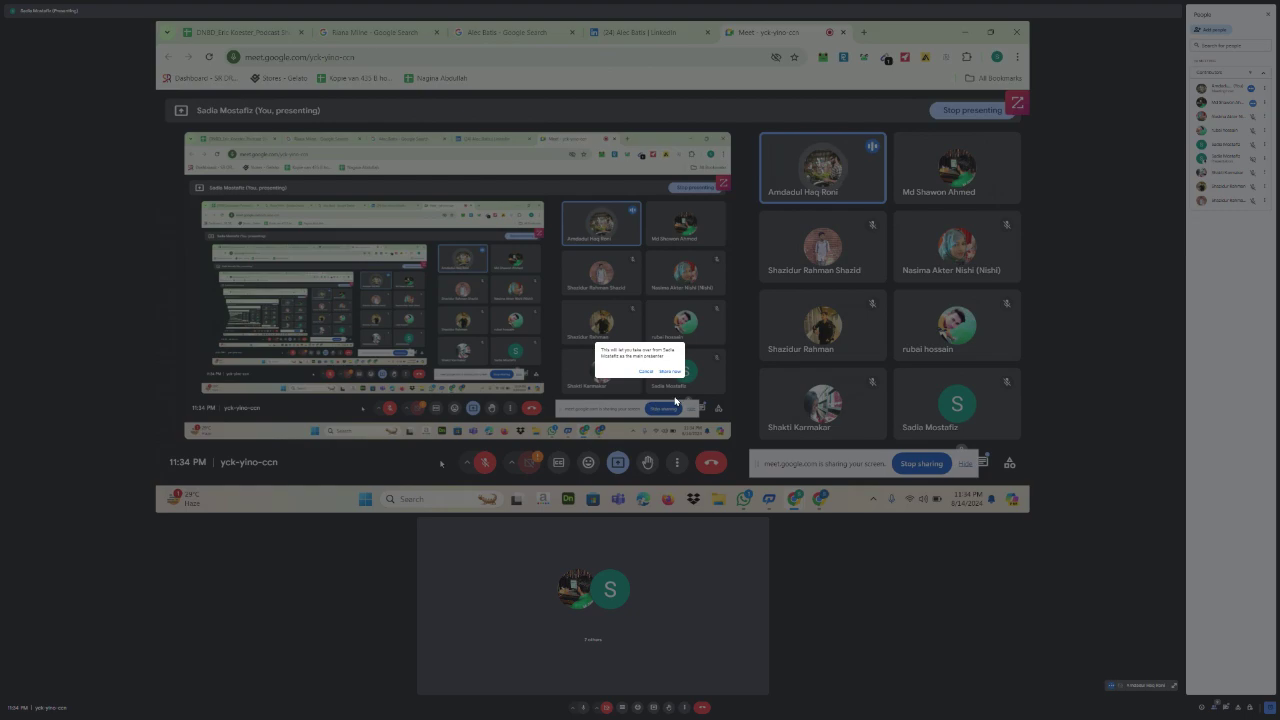
Examine the 8th-Worksheet rows, checking the Author?, LinkedIn, Mail A and Valid? cells of the guest titled Entrepreneur
{"action": "scroll", "coordinate": [611, 381], "scroll_direction": "up", "scroll_amount": 3}
{"action": "left_click", "coordinate": [725, 392]}
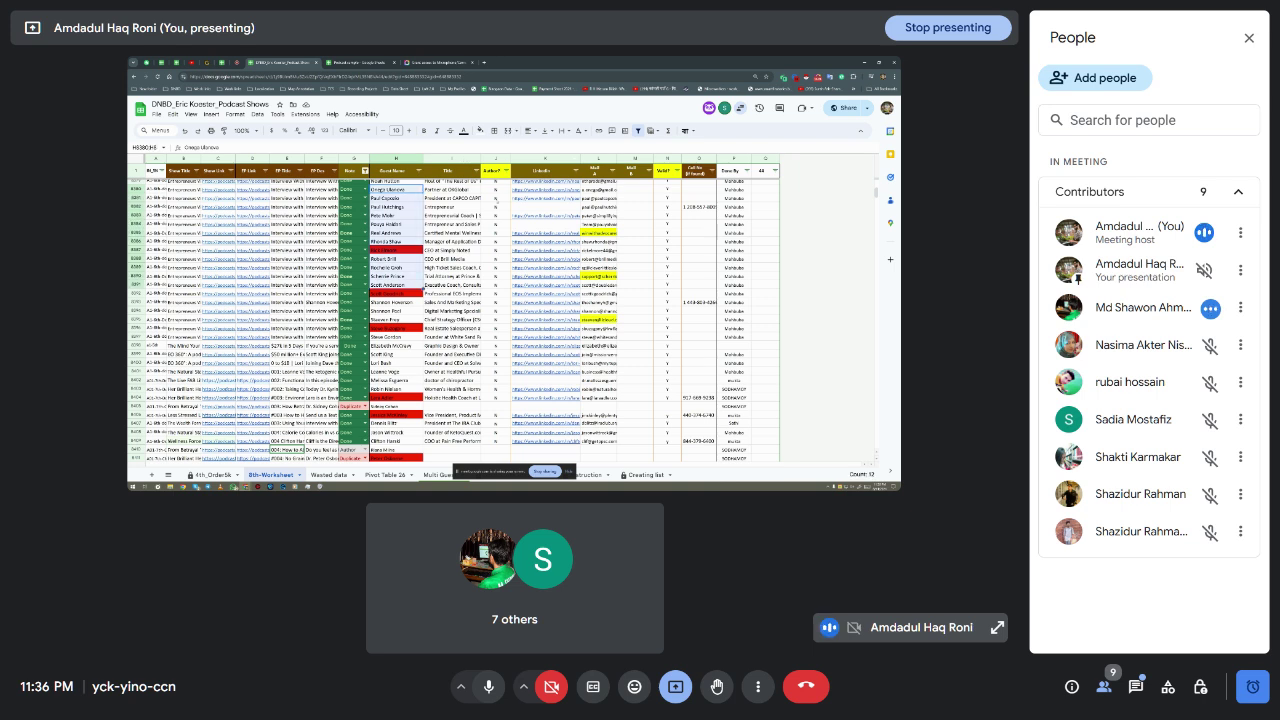
{"action": "left_click_drag", "start_coordinate": [497, 200], "coordinate": [499, 250]}
{"action": "left_click", "coordinate": [496, 207]}
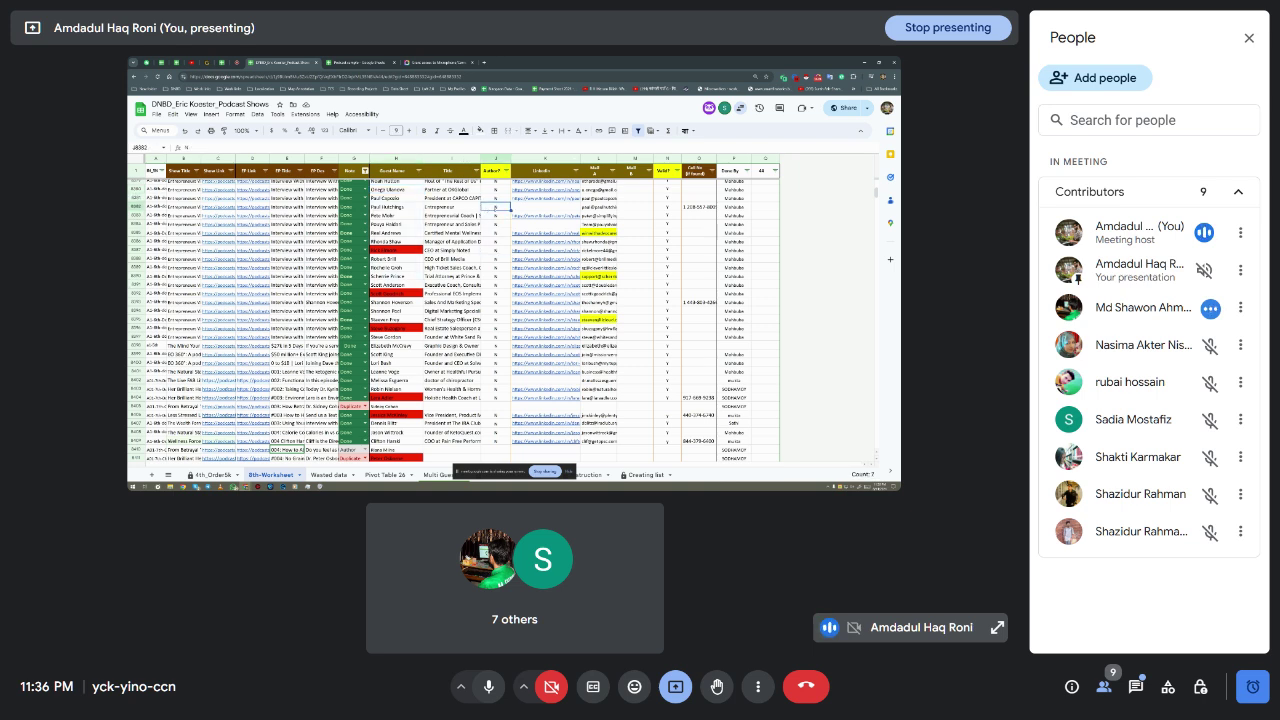
{"action": "left_click", "coordinate": [545, 207]}
{"action": "left_click", "coordinate": [600, 207]}
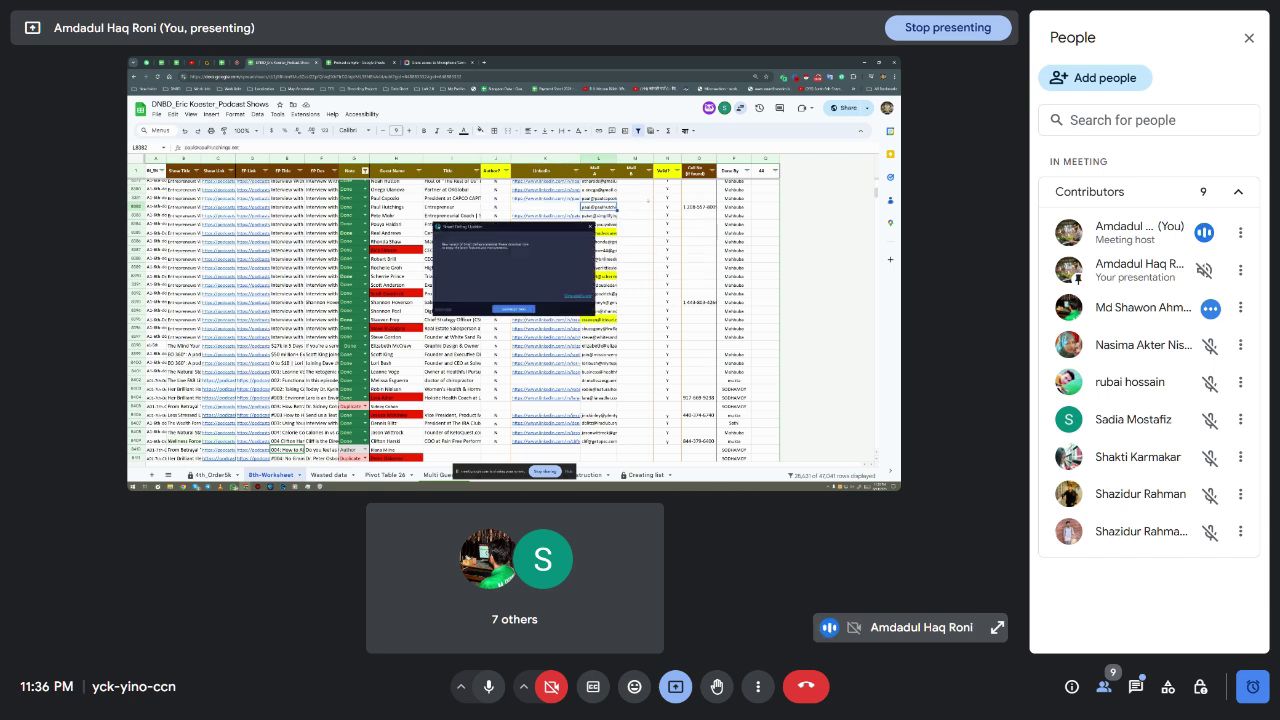
{"action": "left_click", "coordinate": [667, 206]}
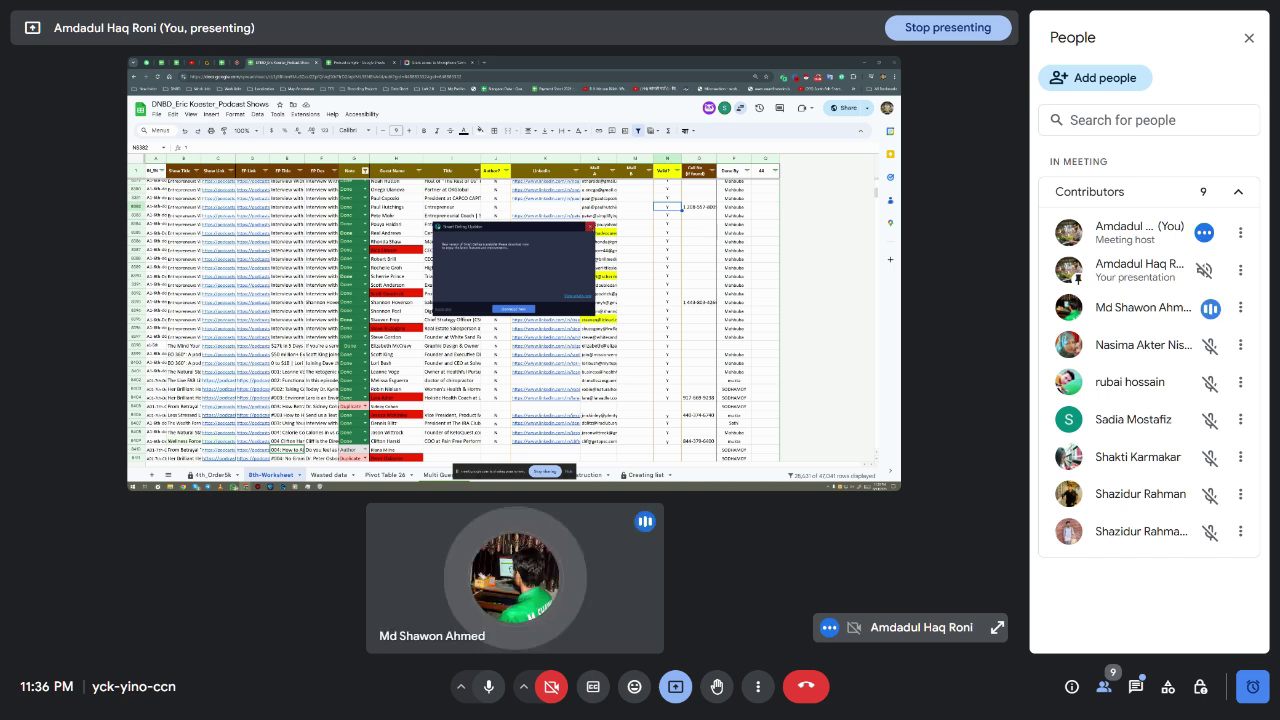
{"action": "left_click", "coordinate": [600, 207]}
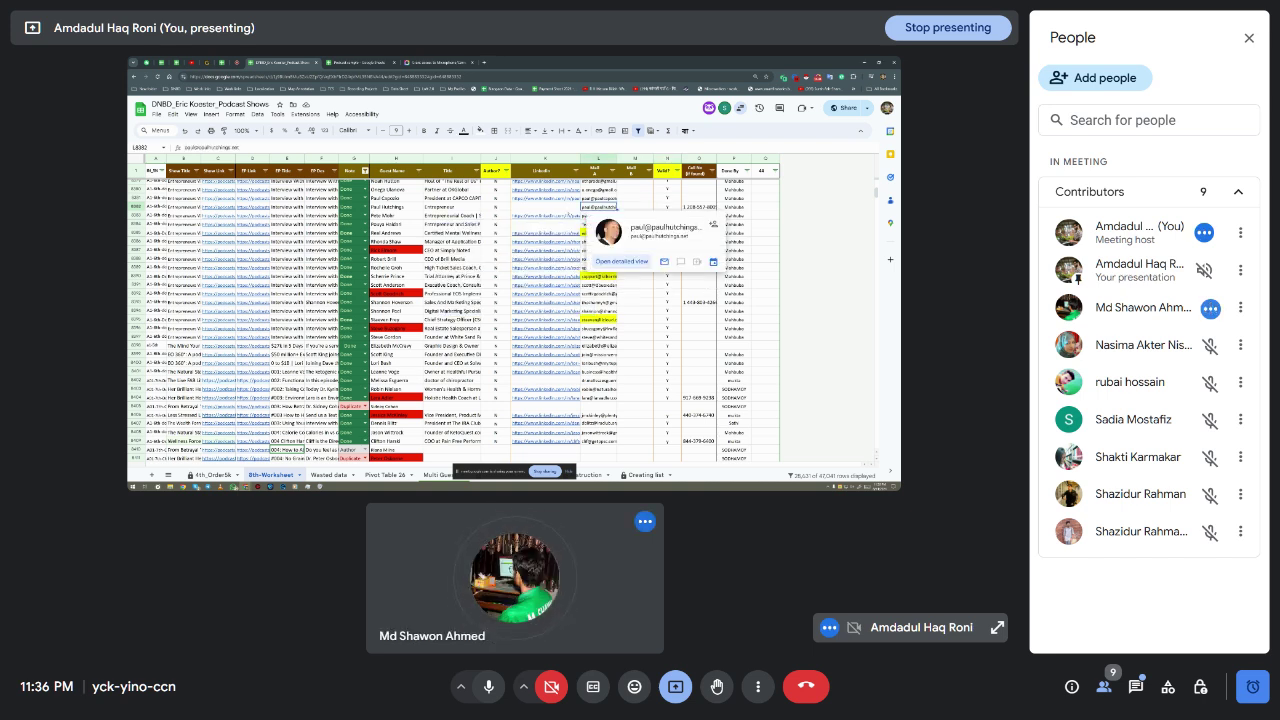
{"action": "scroll", "coordinate": [500, 320], "scroll_direction": "down", "scroll_amount": 10}
{"action": "scroll", "coordinate": [500, 320], "scroll_direction": "down", "scroll_amount": 10}
{"action": "scroll", "coordinate": [500, 320], "scroll_direction": "down", "scroll_amount": 10}
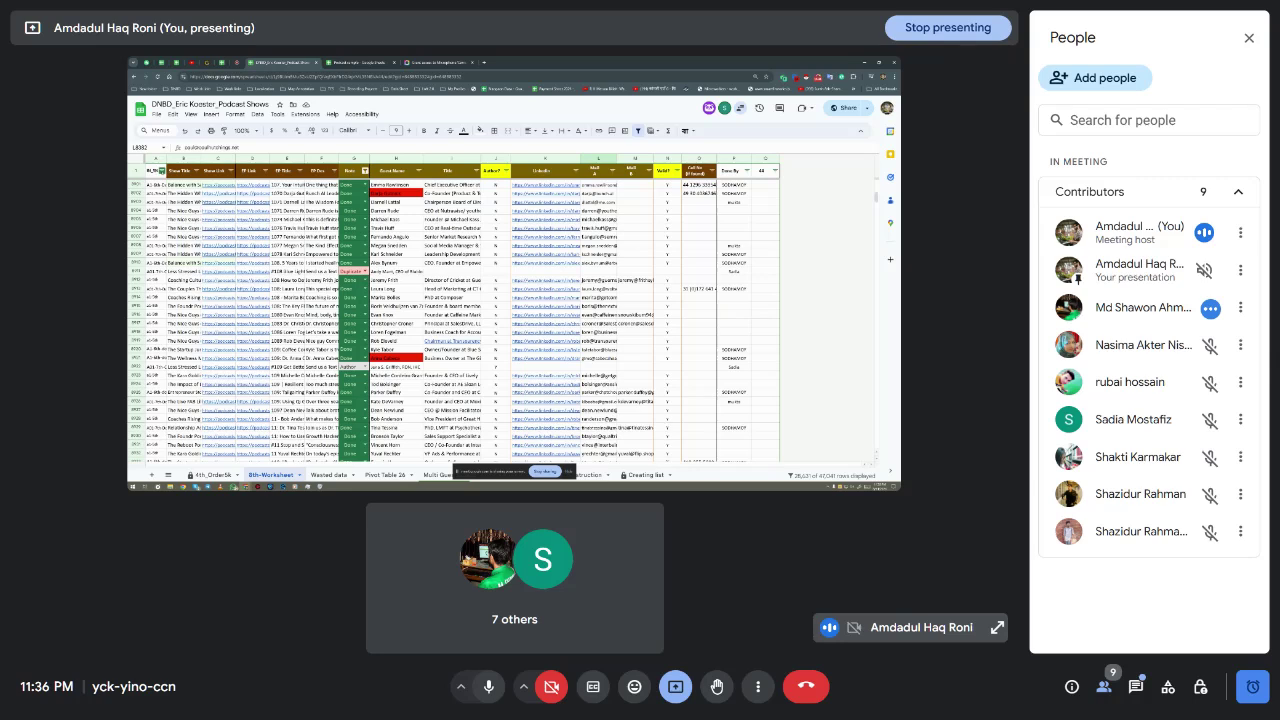
{"action": "scroll", "coordinate": [500, 320], "scroll_direction": "down", "scroll_amount": 10}
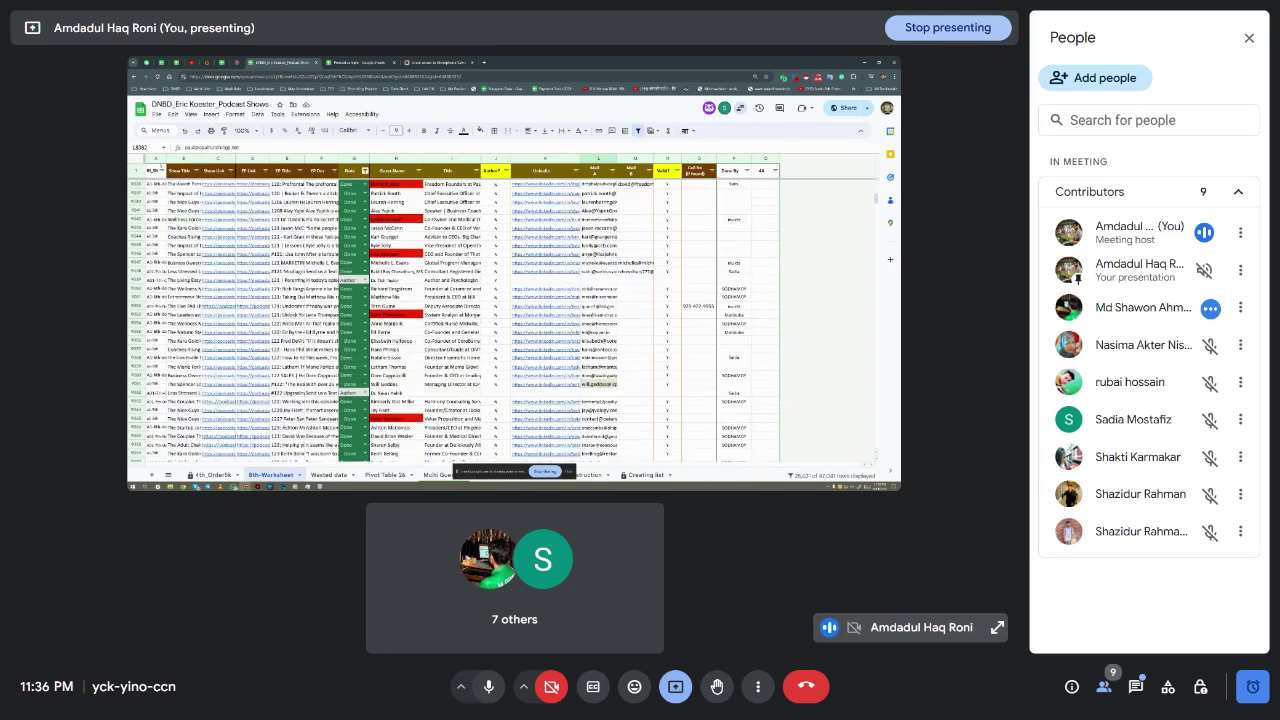
{"action": "left_click", "coordinate": [162, 170]}
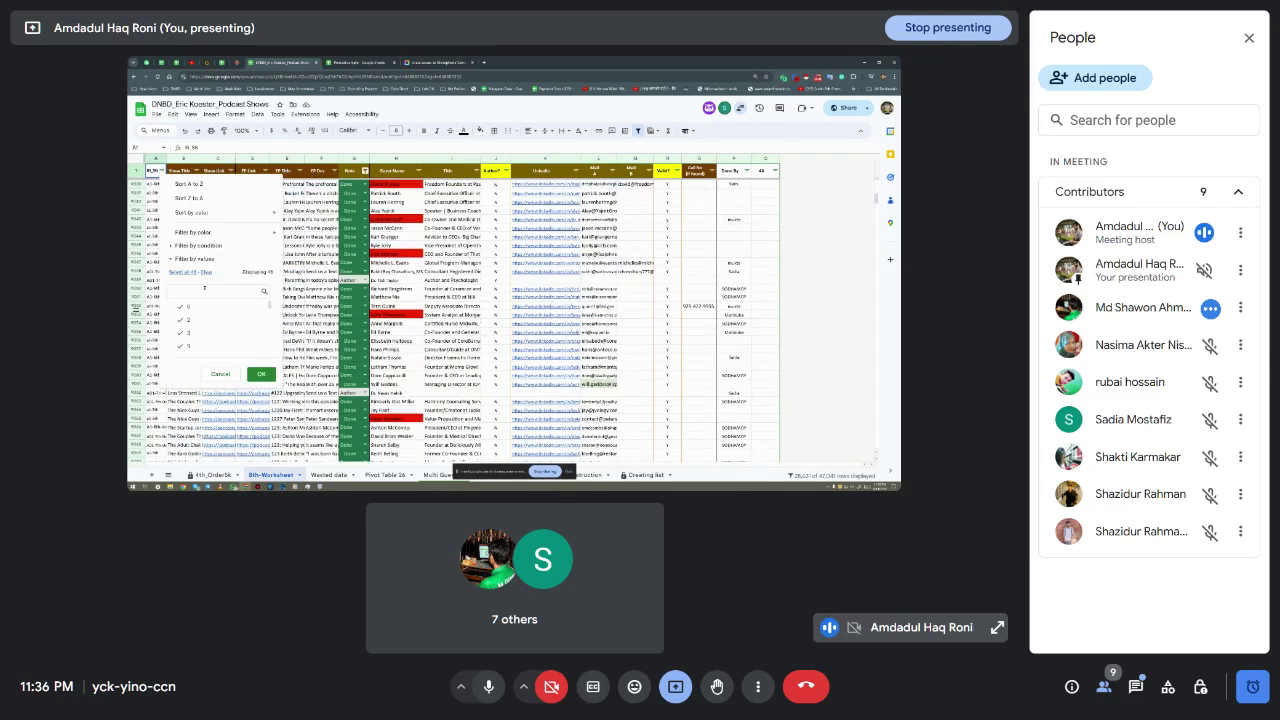
{"action": "type", "text": "qs"}
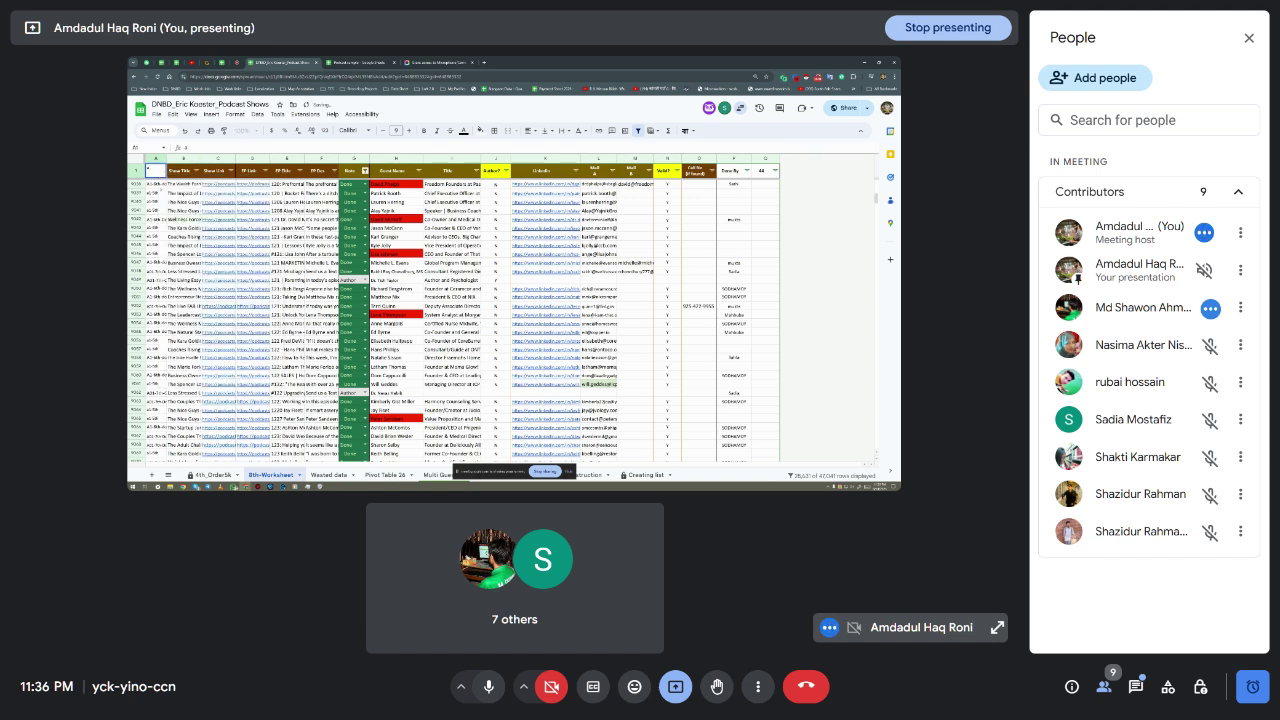
{"action": "key", "text": "Escape"}
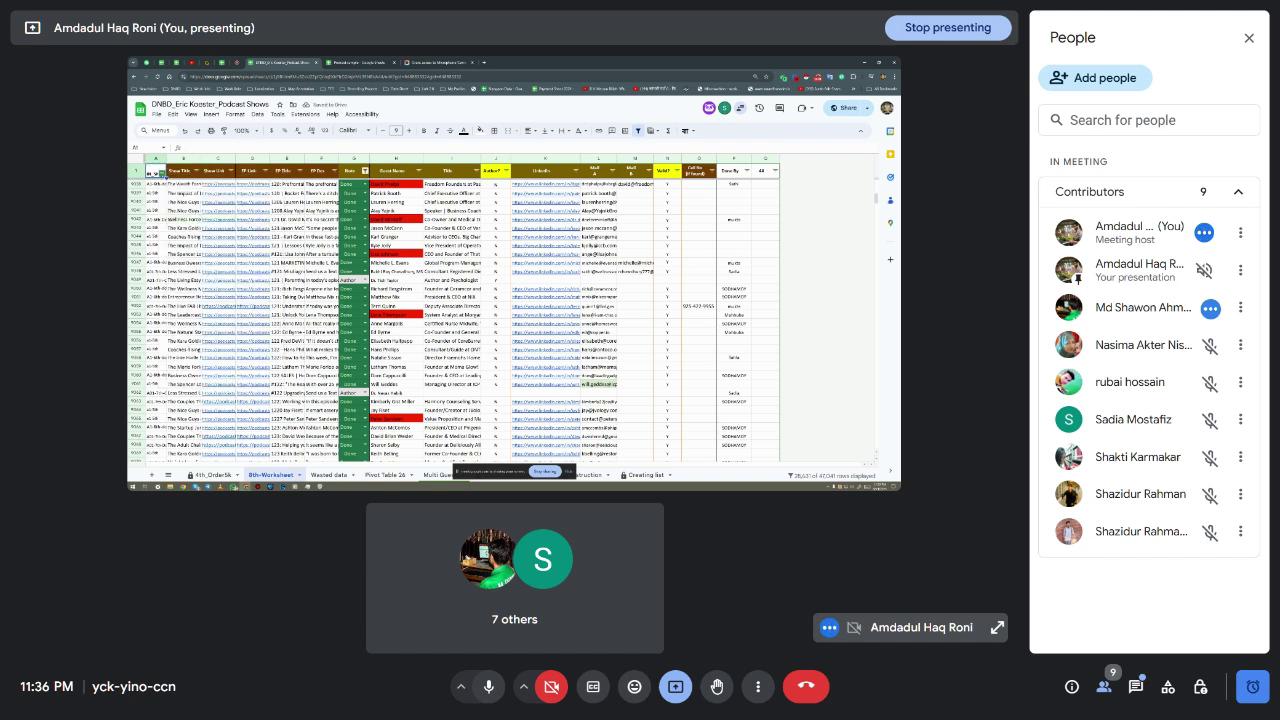
Filter the IN_SN column by values matching "a", clearing the existing selection and including A01-7th-Checked and A01-7th-Done
{"action": "left_click", "coordinate": [162, 173]}
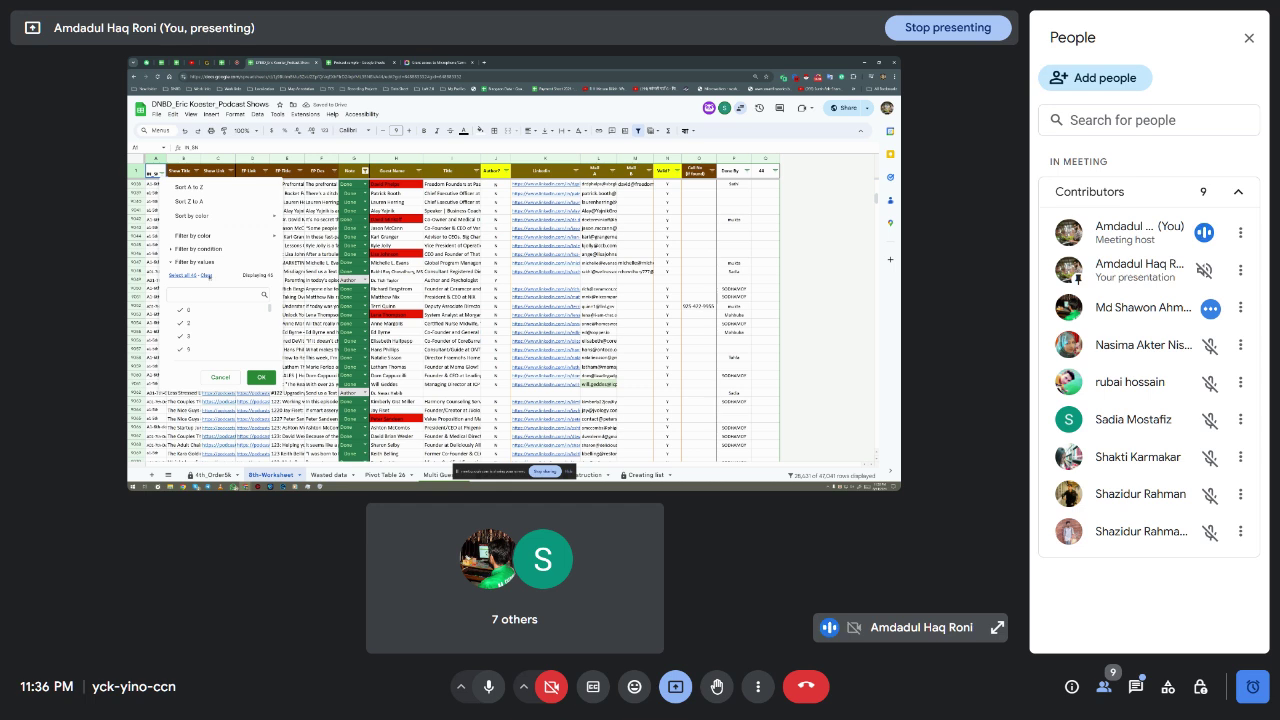
{"action": "left_click", "coordinate": [207, 276]}
{"action": "type", "text": "a"}
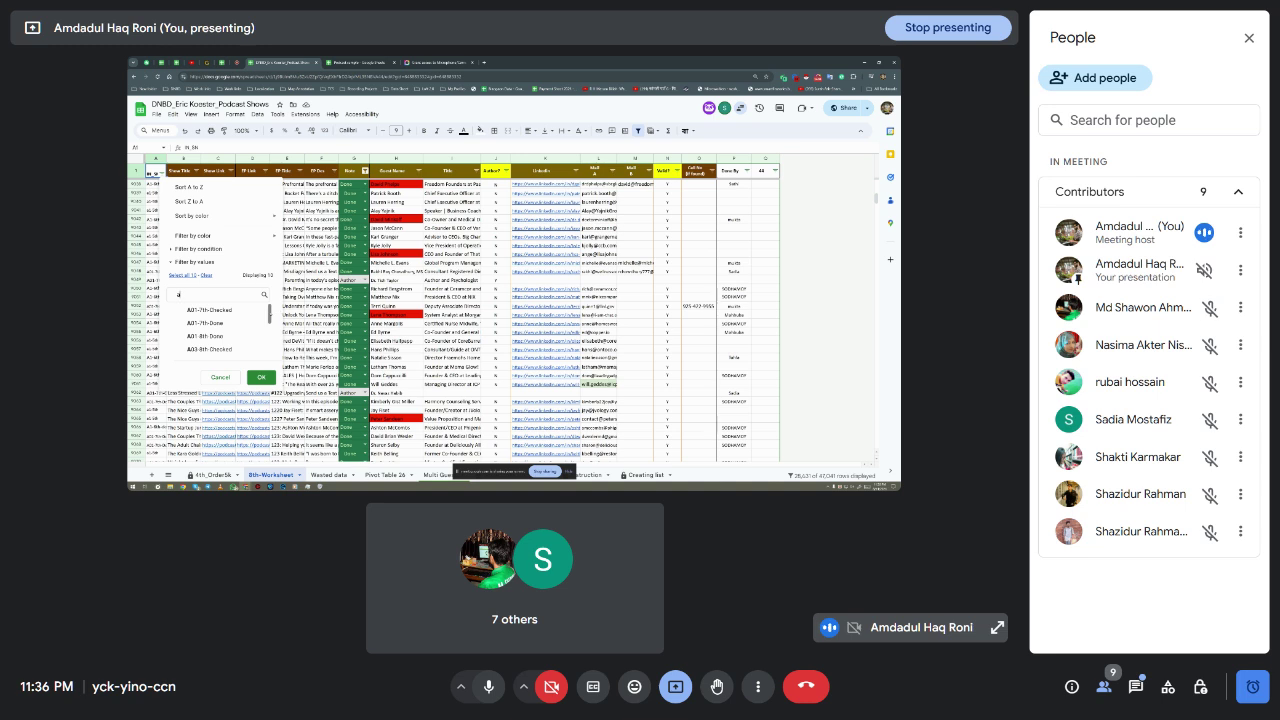
{"action": "scroll", "coordinate": [225, 330], "scroll_direction": "down", "scroll_amount": 1}
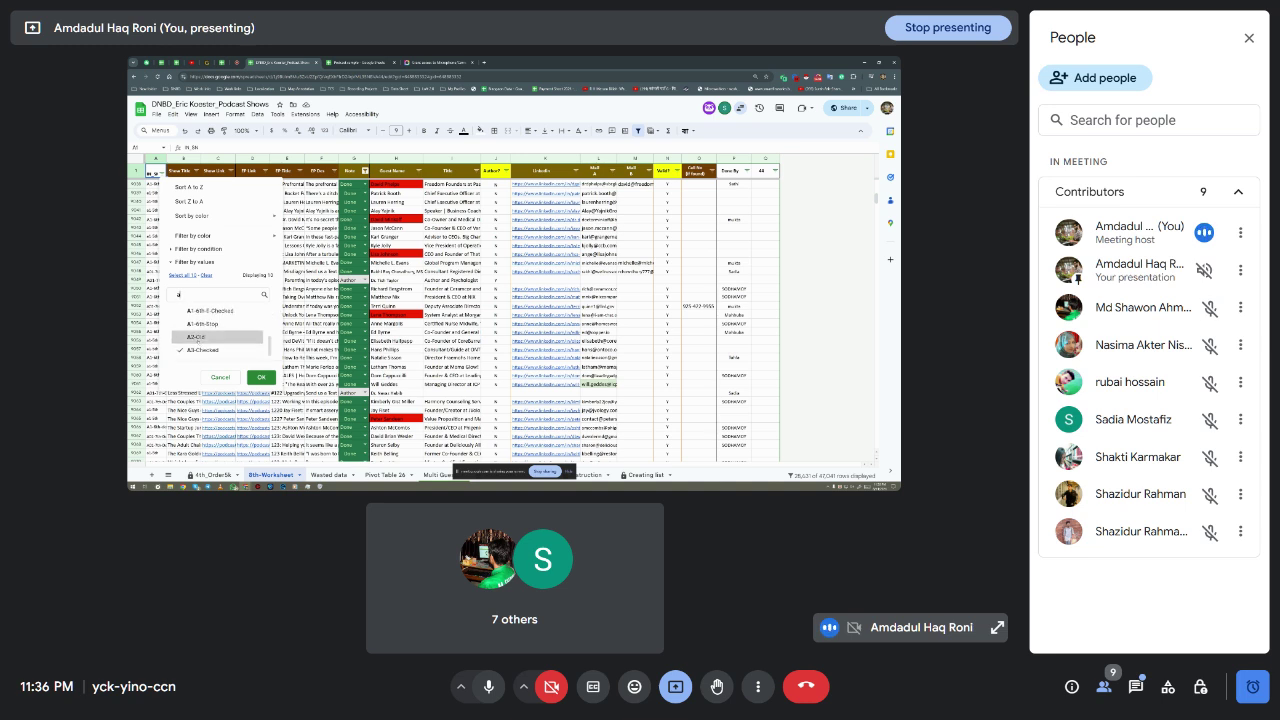
{"action": "left_click", "coordinate": [195, 337]}
{"action": "scroll", "coordinate": [220, 320], "scroll_direction": "up", "scroll_amount": 4}
{"action": "scroll", "coordinate": [220, 325], "scroll_direction": "down", "scroll_amount": 2}
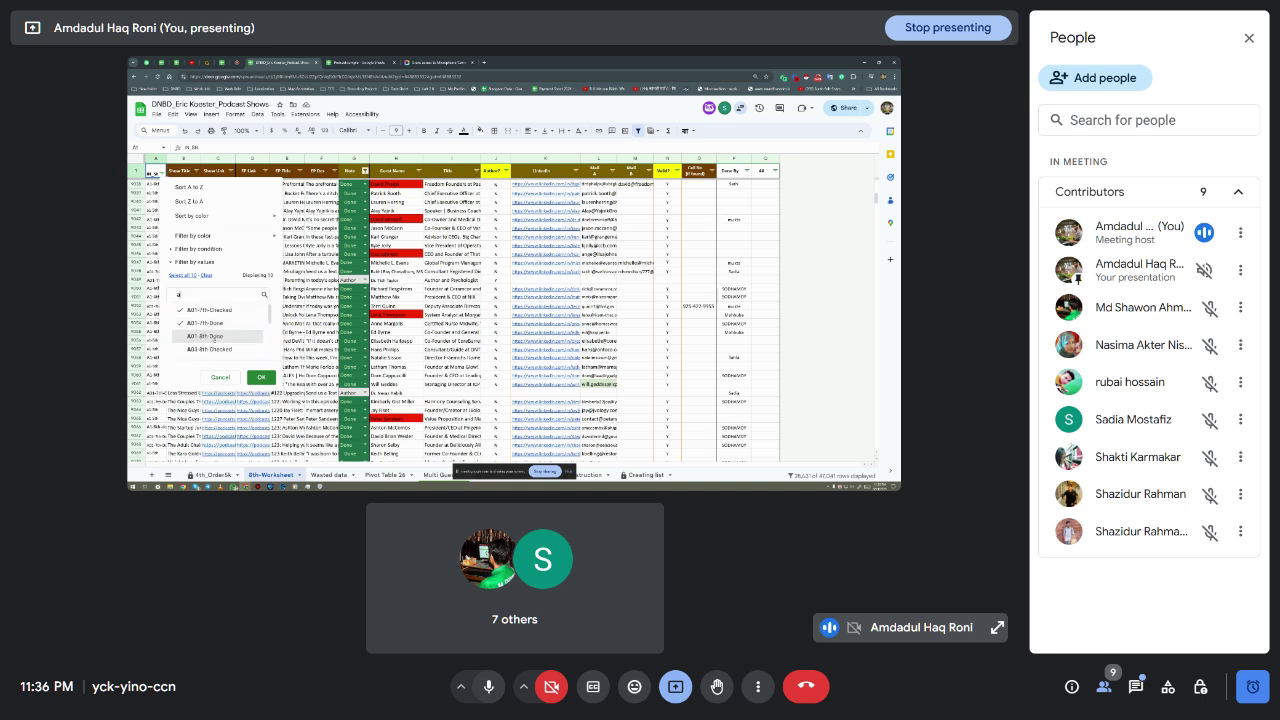
{"action": "scroll", "coordinate": [220, 325], "scroll_direction": "down", "scroll_amount": 5}
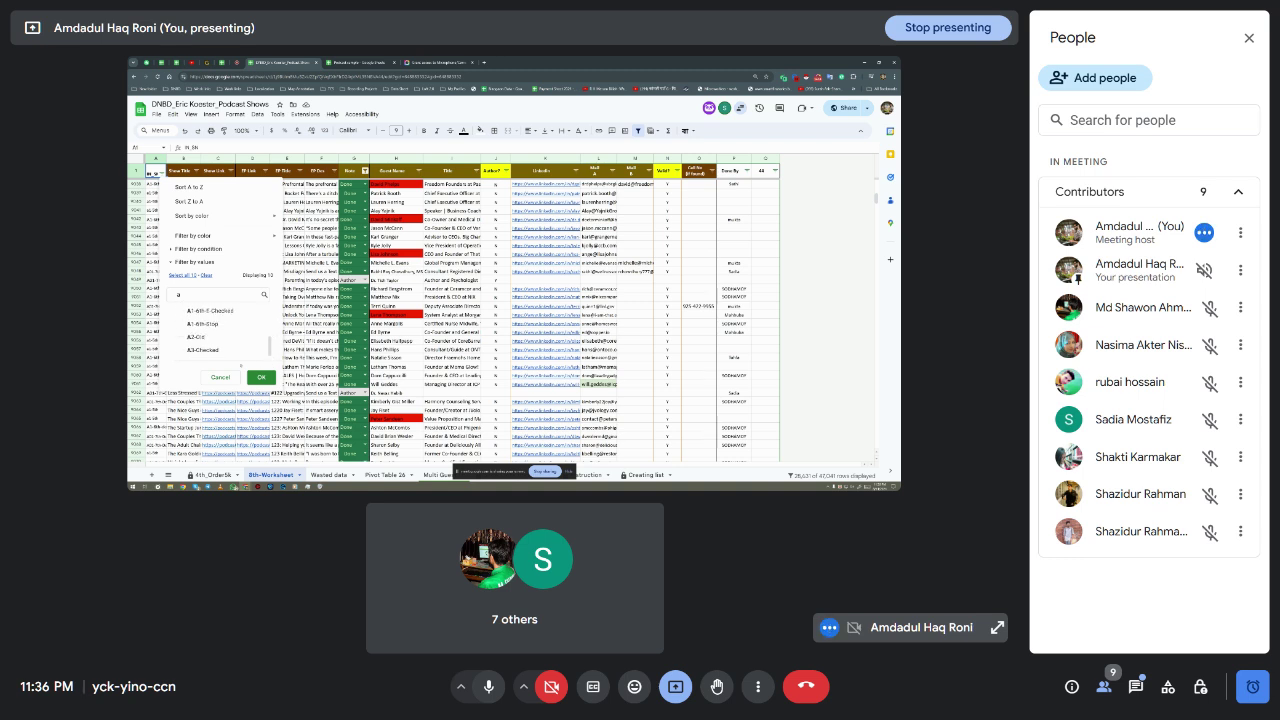
{"action": "left_click", "coordinate": [205, 350]}
{"action": "left_click", "coordinate": [260, 377]}
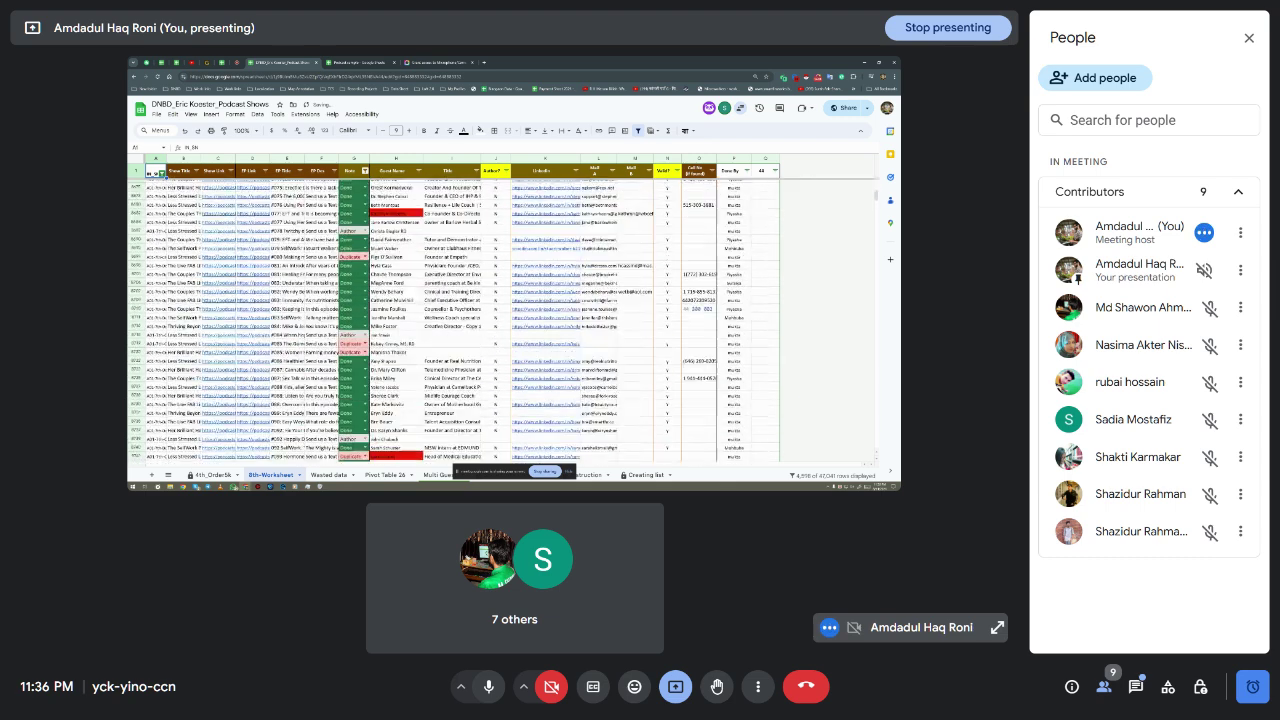
Inspect a red-highlighted guest name on a Done row of the filtered worksheet and select the whole Guest Name column
{"action": "left_click", "coordinate": [321, 280]}
{"action": "scroll", "coordinate": [321, 280], "scroll_direction": "up", "scroll_amount": 15}
{"action": "left_click", "coordinate": [593, 232]}
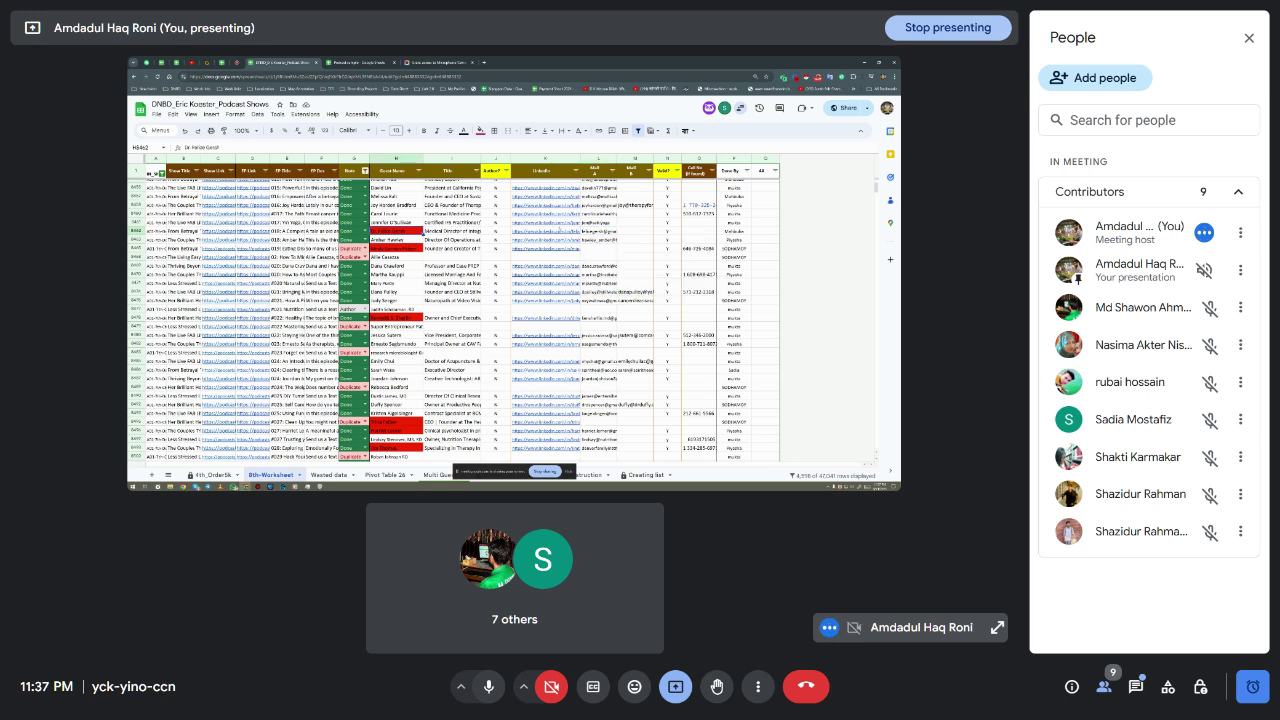
{"action": "left_click", "coordinate": [390, 231]}
{"action": "left_click", "coordinate": [397, 158]}
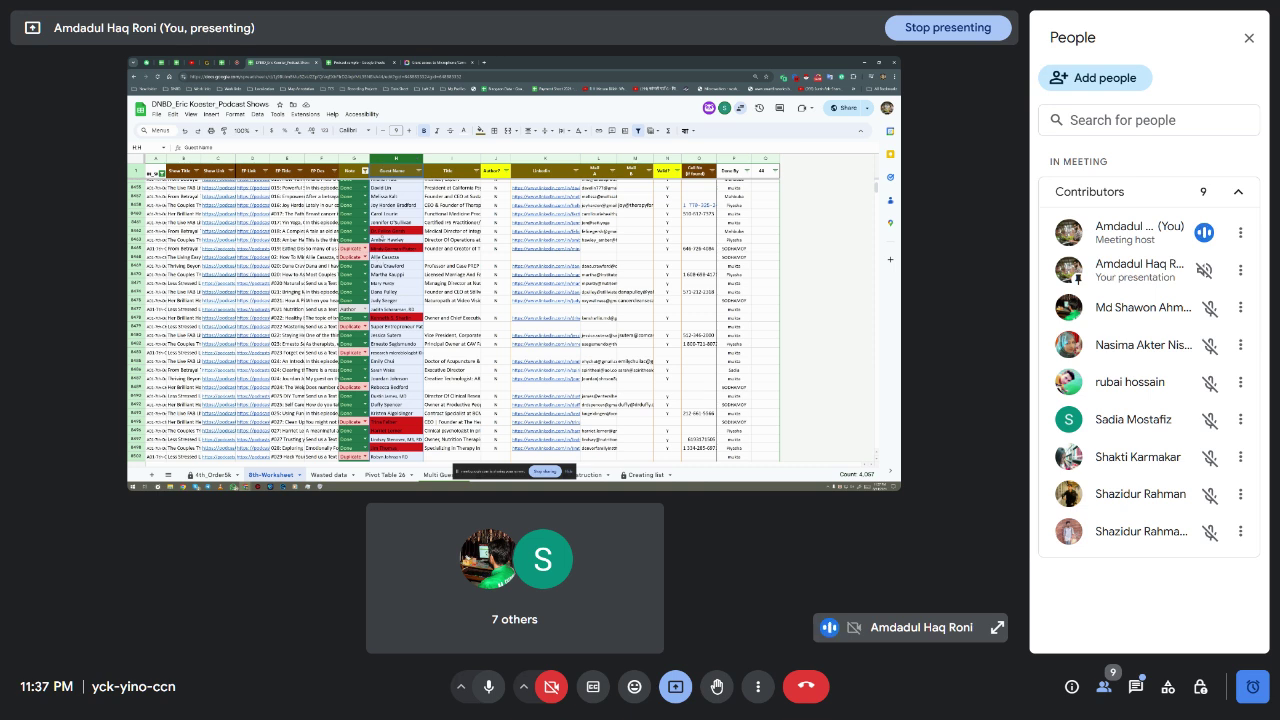
Compare red-highlighted guest names on Done and Duplicate rows, checking their Note and Mail A cells and a nearby episode description
{"action": "scroll", "coordinate": [420, 320], "scroll_direction": "up", "scroll_amount": 5}
{"action": "left_click", "coordinate": [396, 268]}
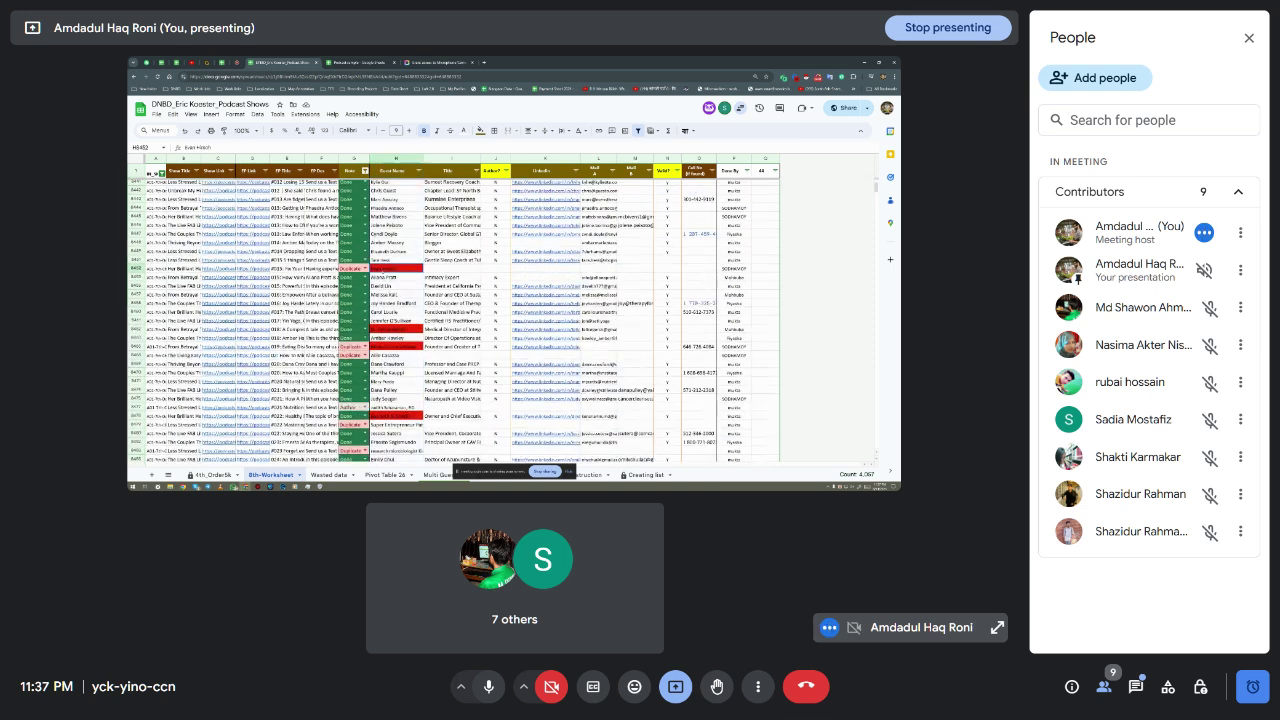
{"action": "left_click", "coordinate": [387, 330]}
{"action": "left_click", "coordinate": [605, 329]}
{"action": "left_click", "coordinate": [368, 347]}
{"action": "left_click", "coordinate": [376, 268]}
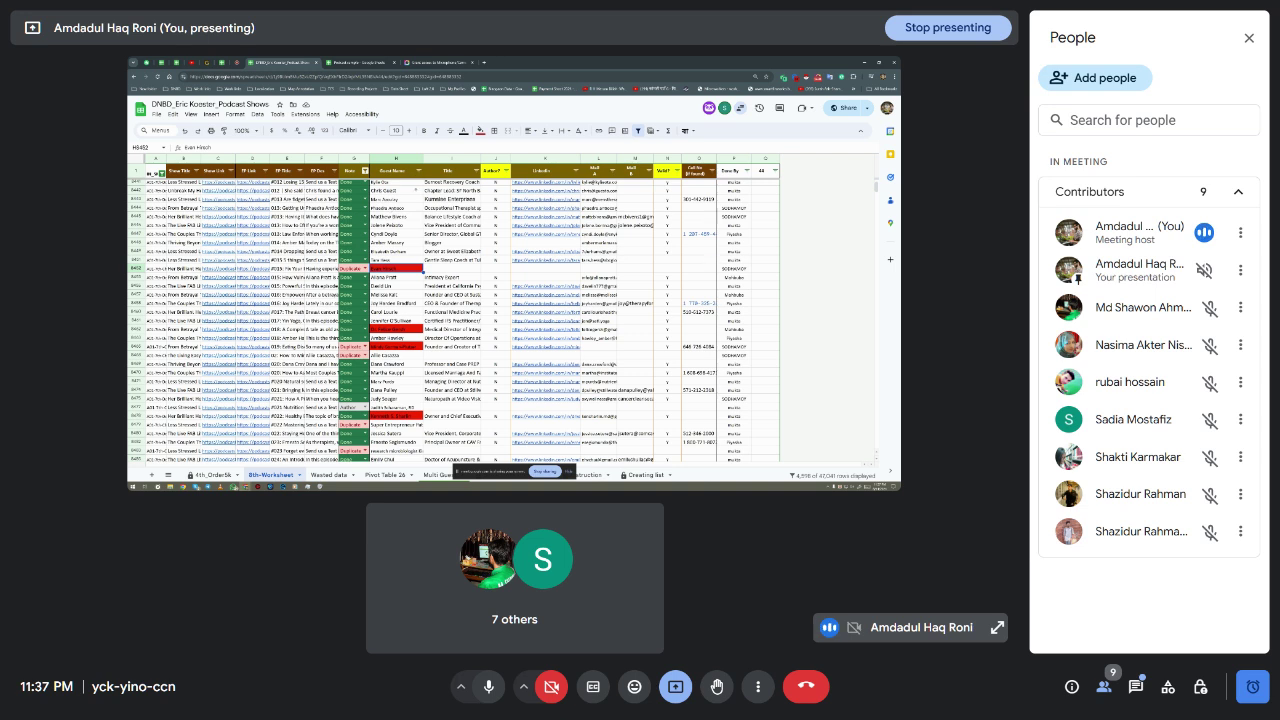
{"action": "left_click", "coordinate": [311, 262]}
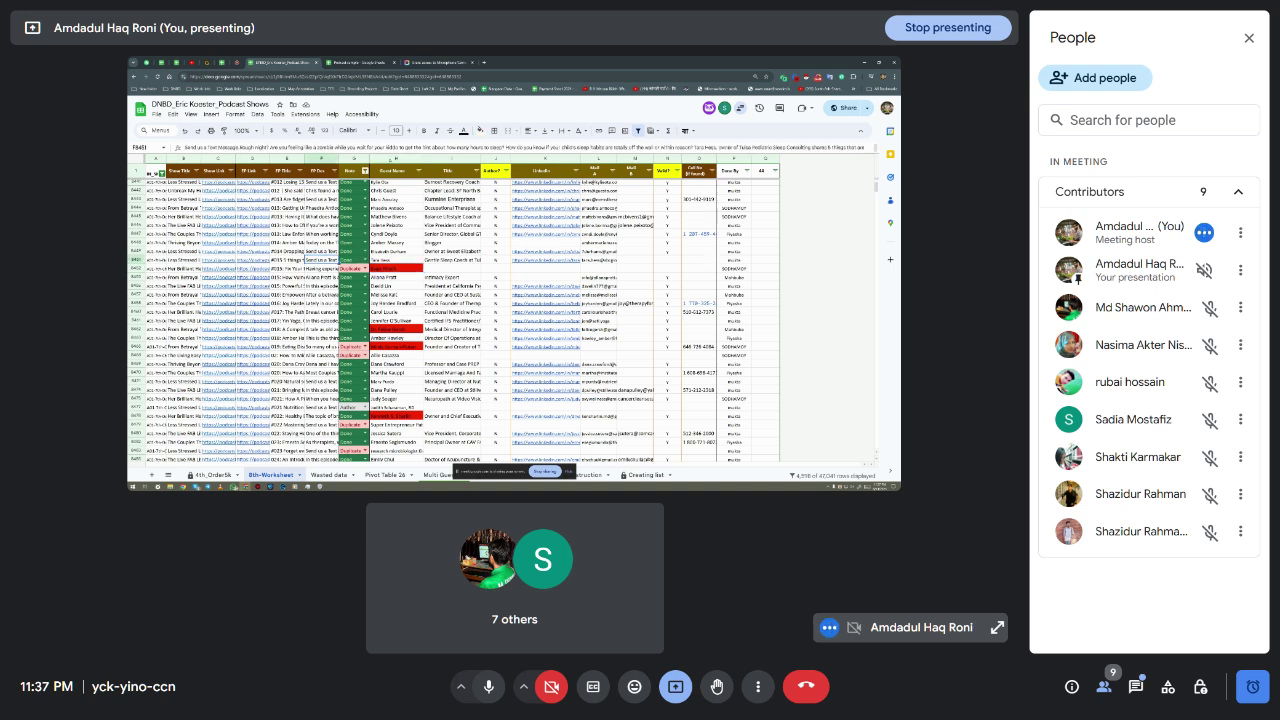
Widen the EP Title column in the 8th-Worksheet
{"action": "right_click", "coordinate": [393, 158]}
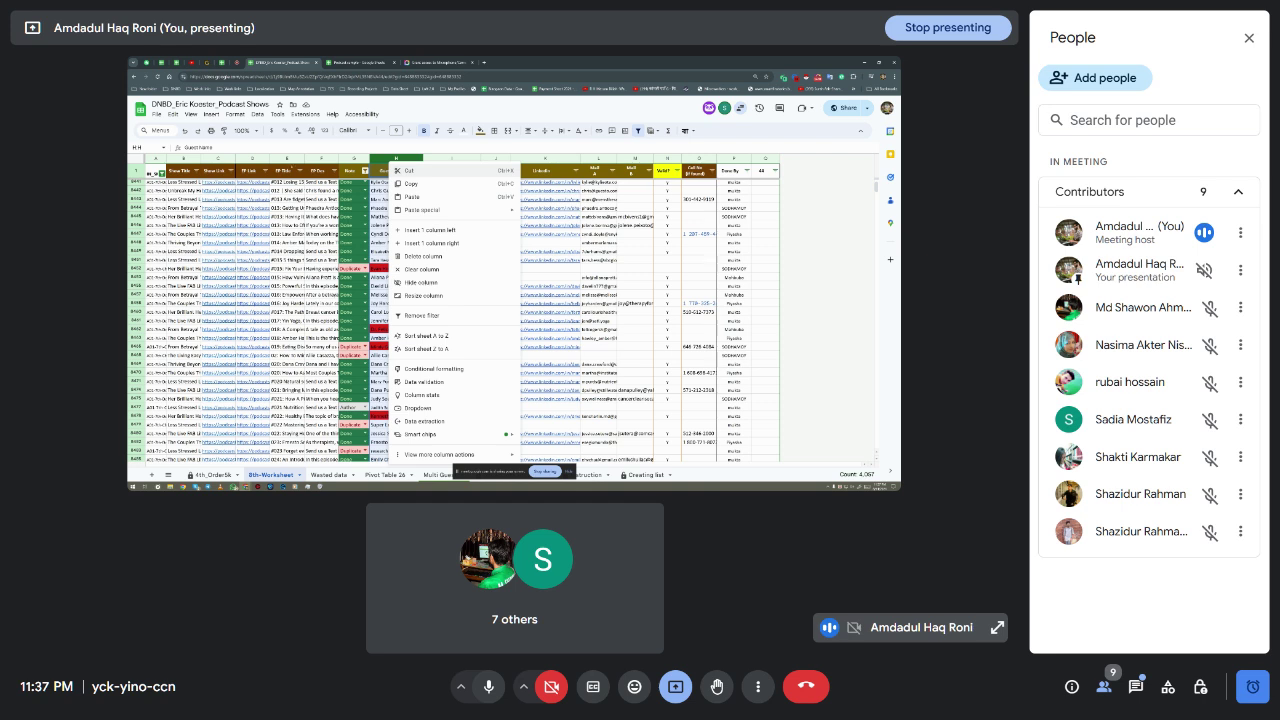
{"action": "left_click", "coordinate": [302, 158]}
{"action": "left_click_drag", "start_coordinate": [302, 158], "coordinate": [322, 158]}
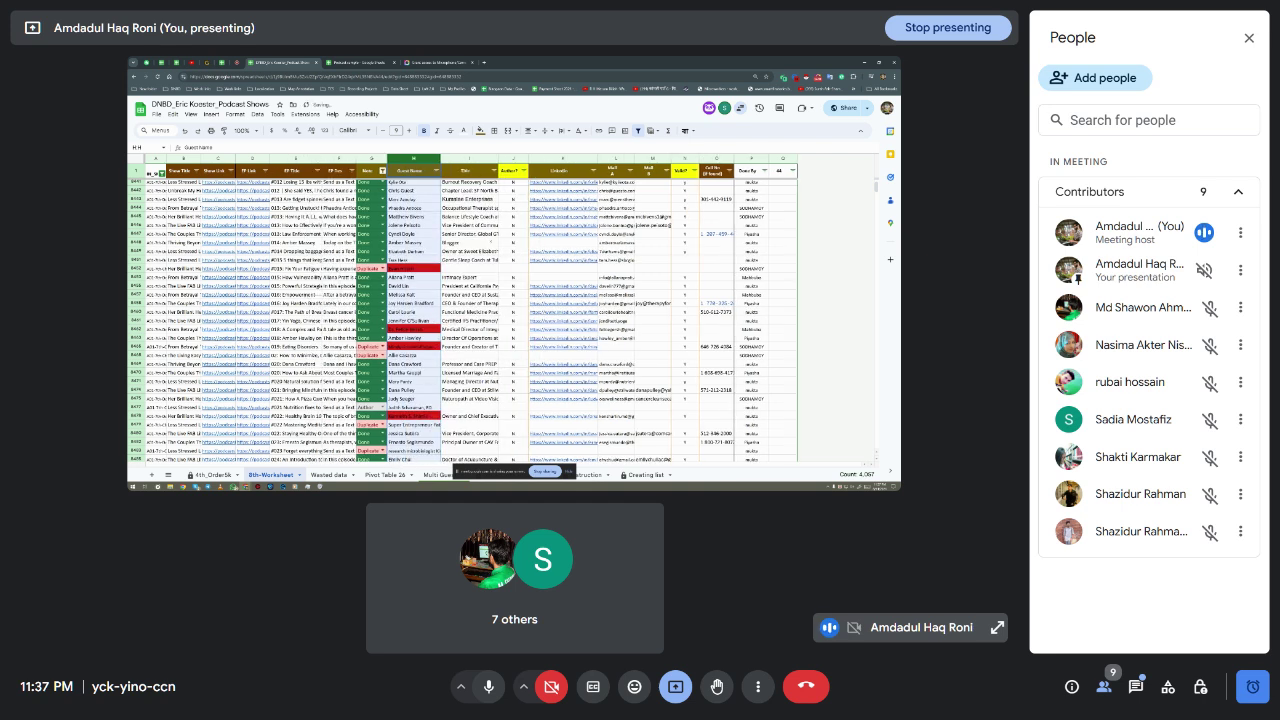
Inspect the Title and Guest Name cells of the Blogger entry and select its entire row
{"action": "left_click", "coordinate": [471, 243]}
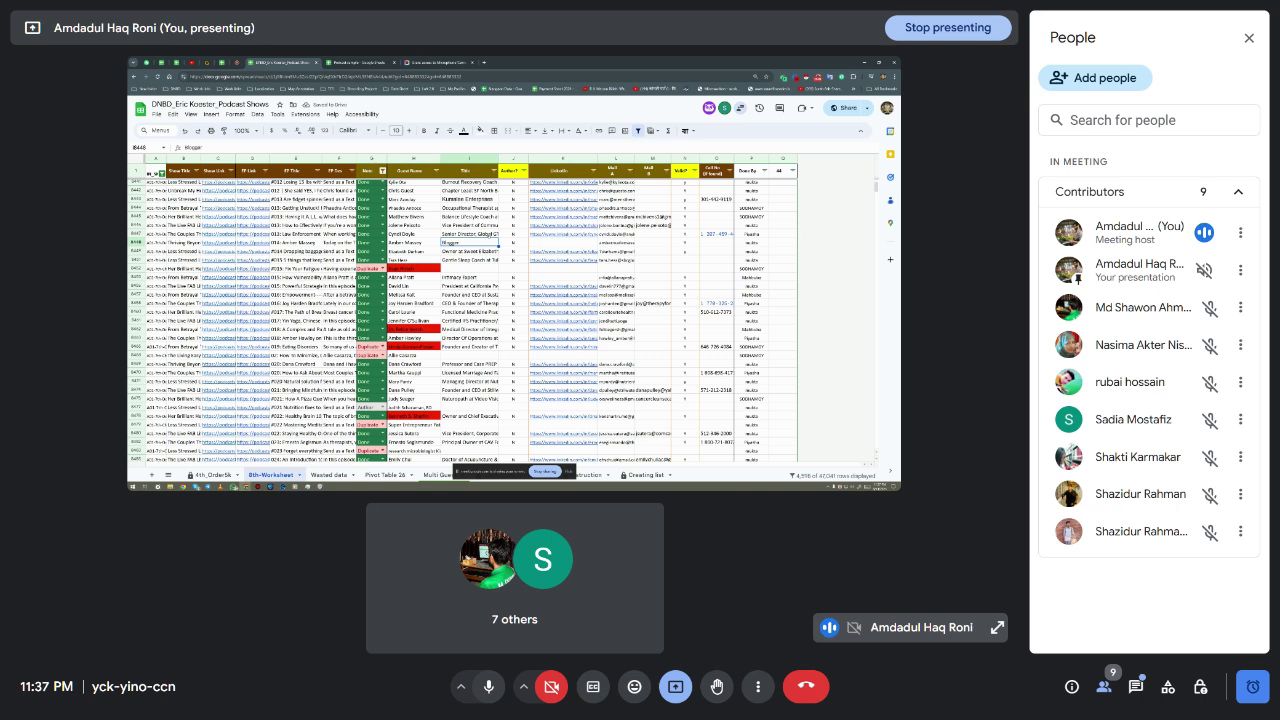
{"action": "left_click", "coordinate": [418, 243]}
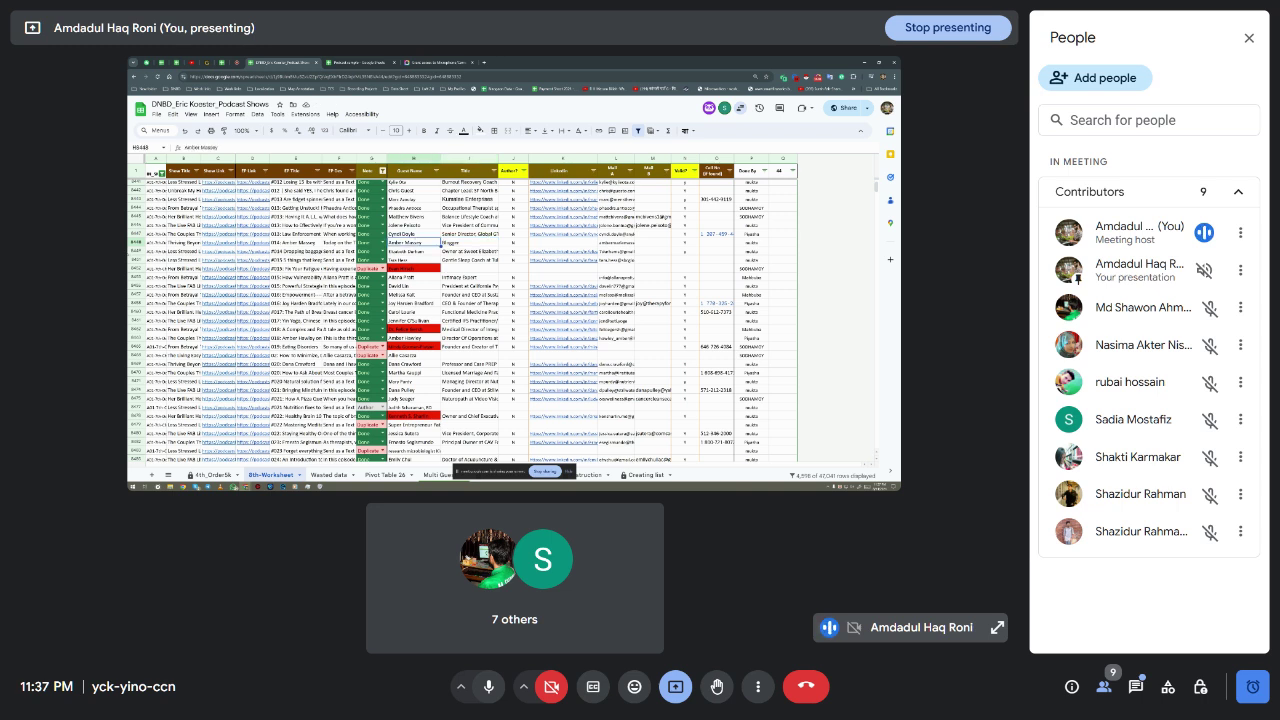
{"action": "key", "text": "shift+space"}
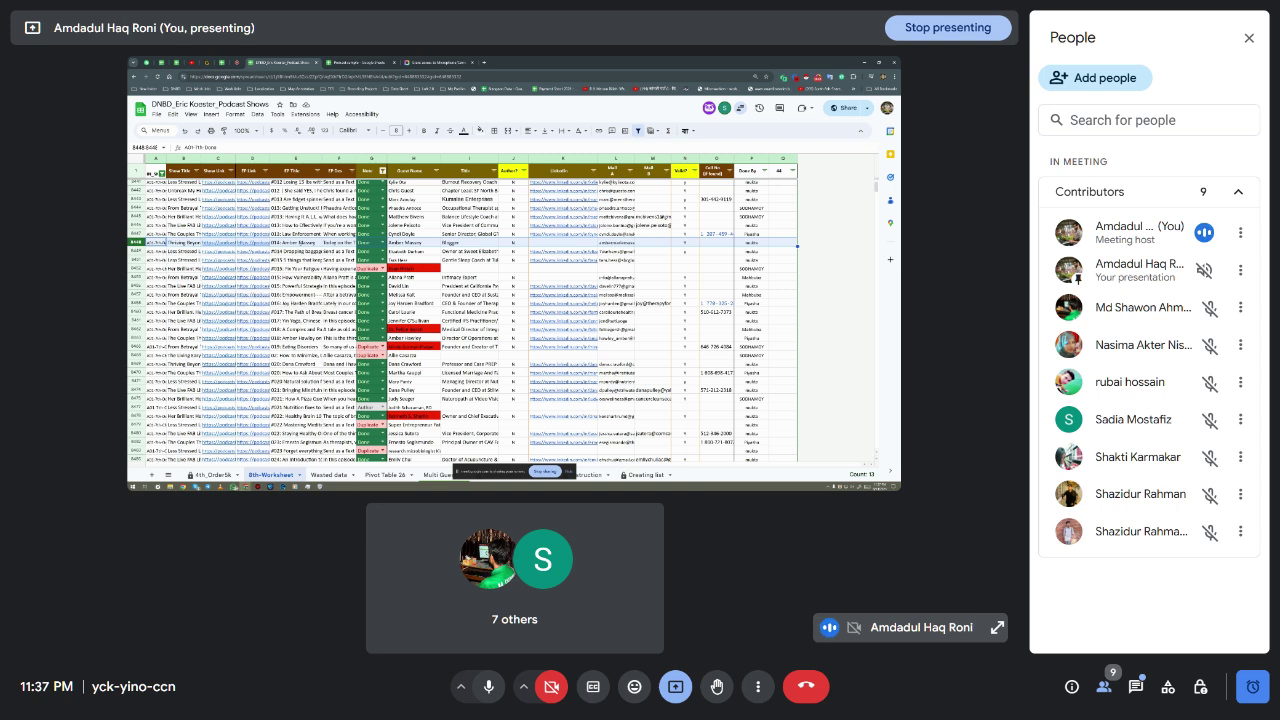
Compare Guest Name cells with the matching Mail A cells across several Done rows of the 8th-Worksheet
{"action": "left_click_drag", "start_coordinate": [414, 183], "coordinate": [413, 295]}
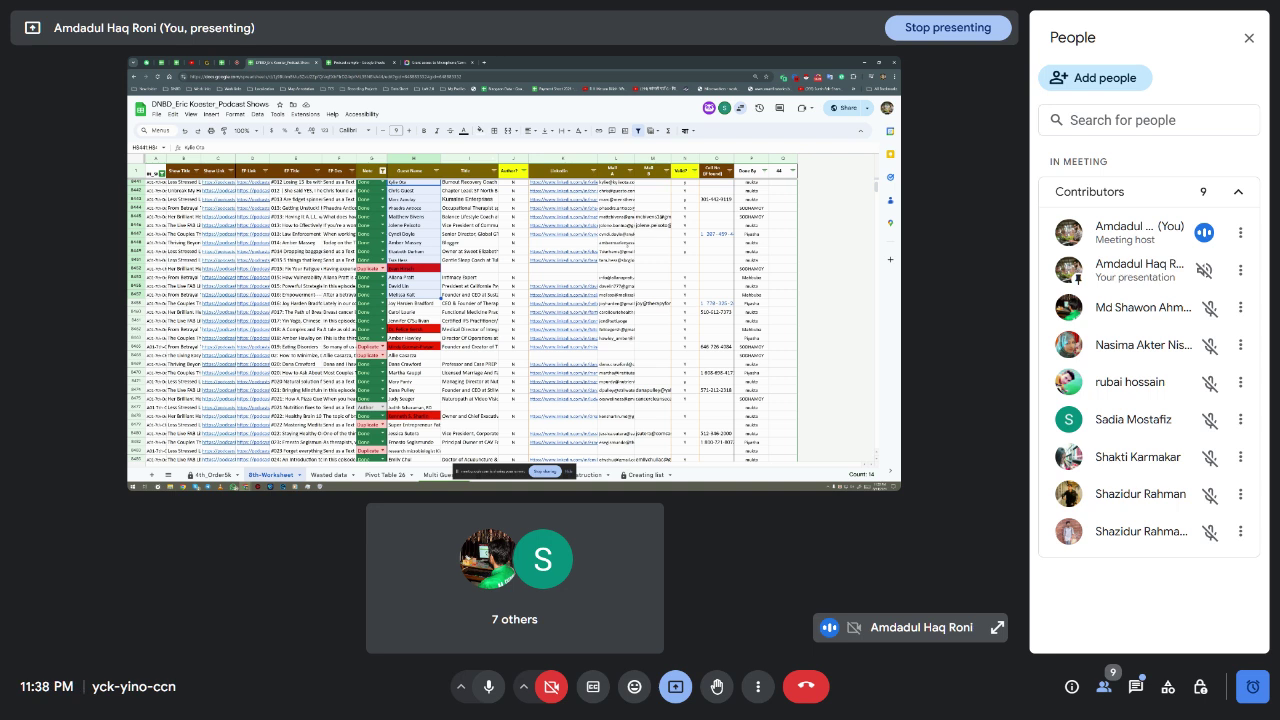
{"action": "left_click_drag", "start_coordinate": [616, 191], "coordinate": [617, 303]}
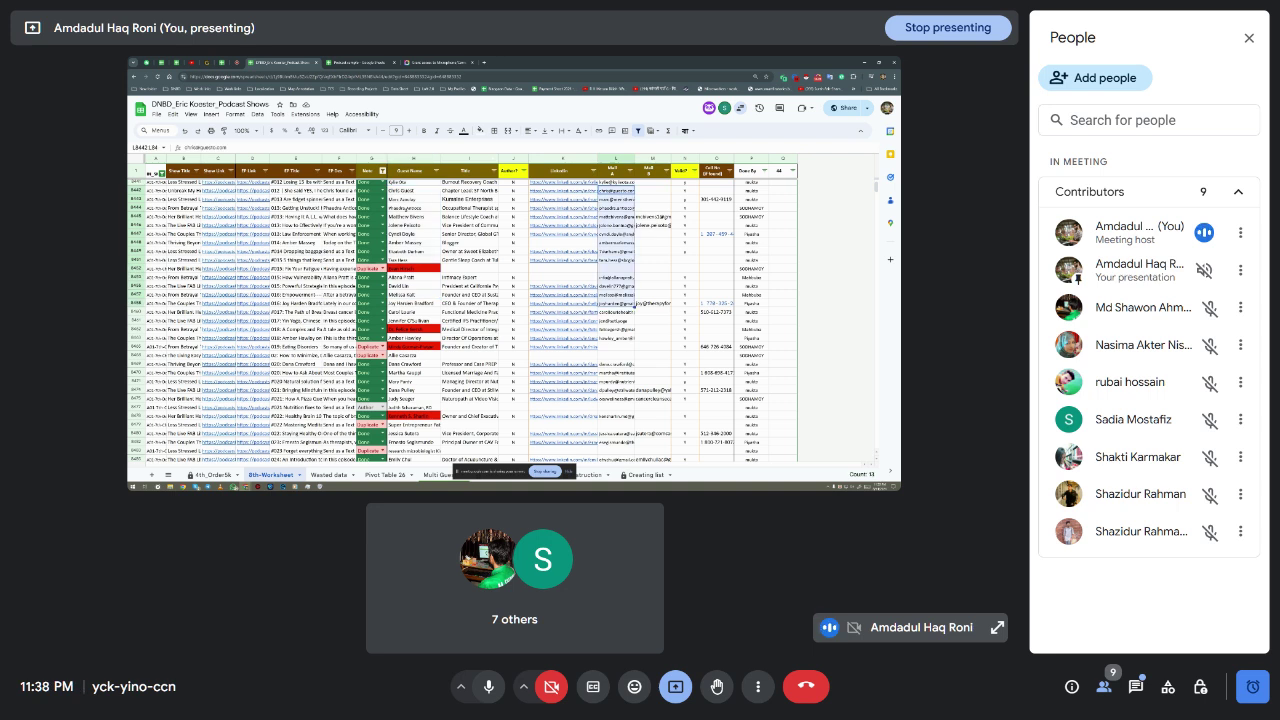
{"action": "left_click", "coordinate": [412, 207]}
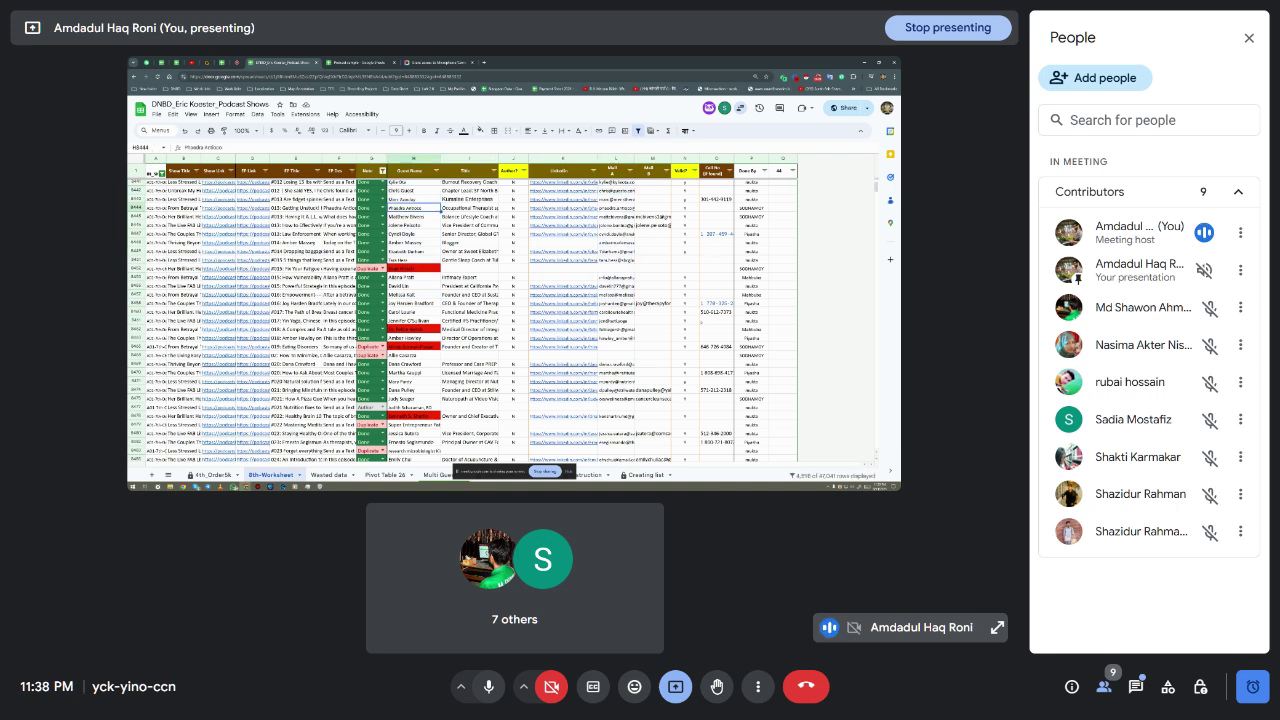
{"action": "left_click", "coordinate": [412, 251]}
{"action": "left_click_drag", "start_coordinate": [760, 295], "coordinate": [768, 366]}
{"action": "left_click", "coordinate": [412, 295]}
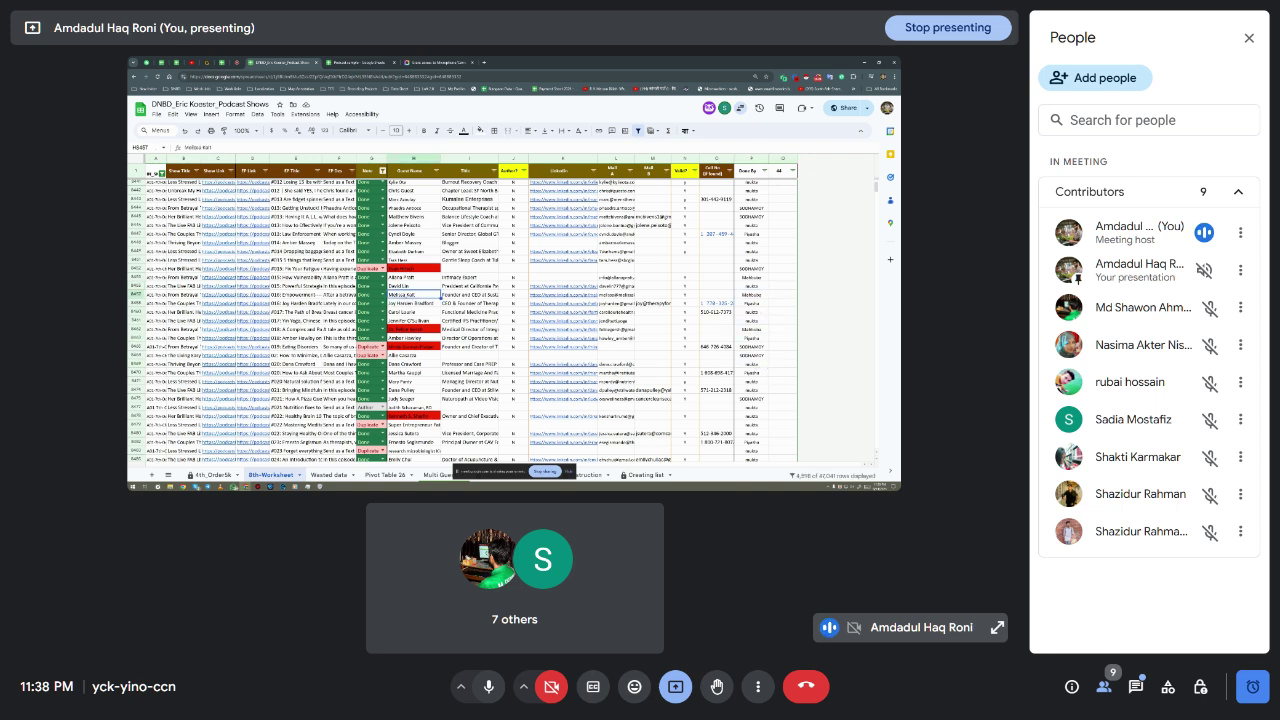
{"action": "left_click", "coordinate": [412, 381]}
{"action": "left_click", "coordinate": [614, 381]}
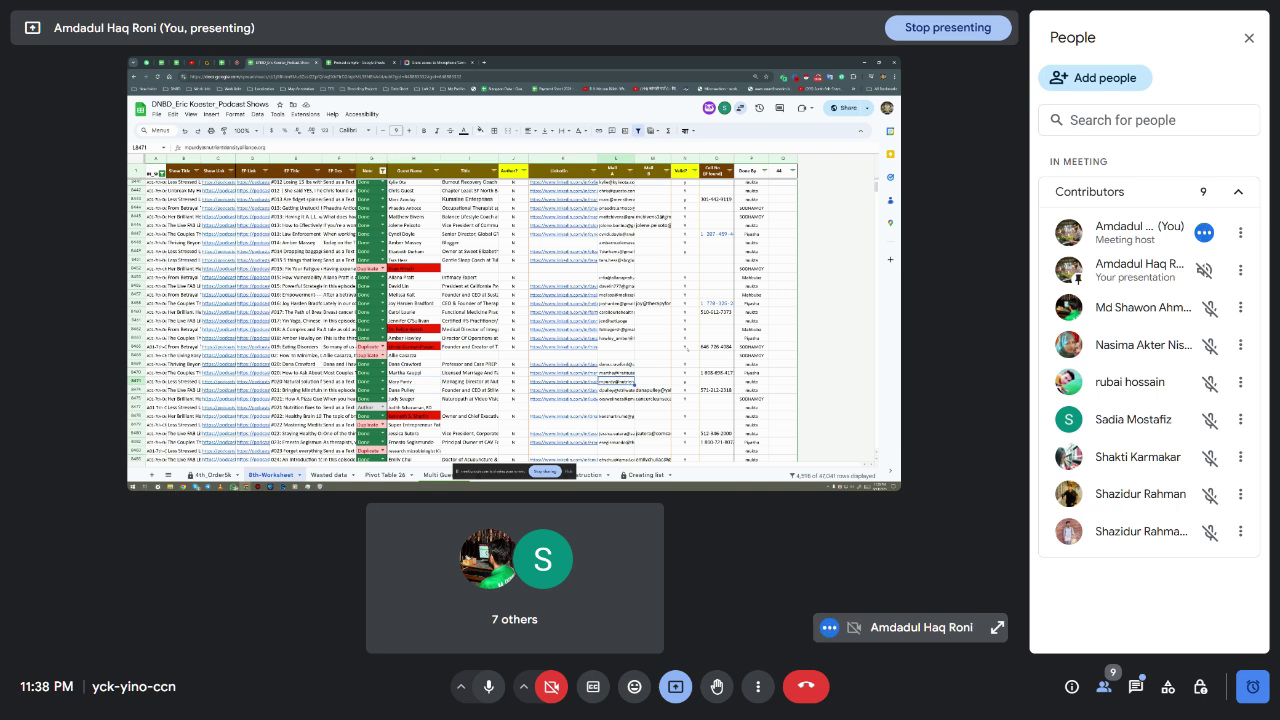
Review the Title column and a red-highlighted Duplicate guest, selecting the whole Guest Name, Title, LinkedIn and Mail A columns
{"action": "left_click", "coordinate": [470, 303]}
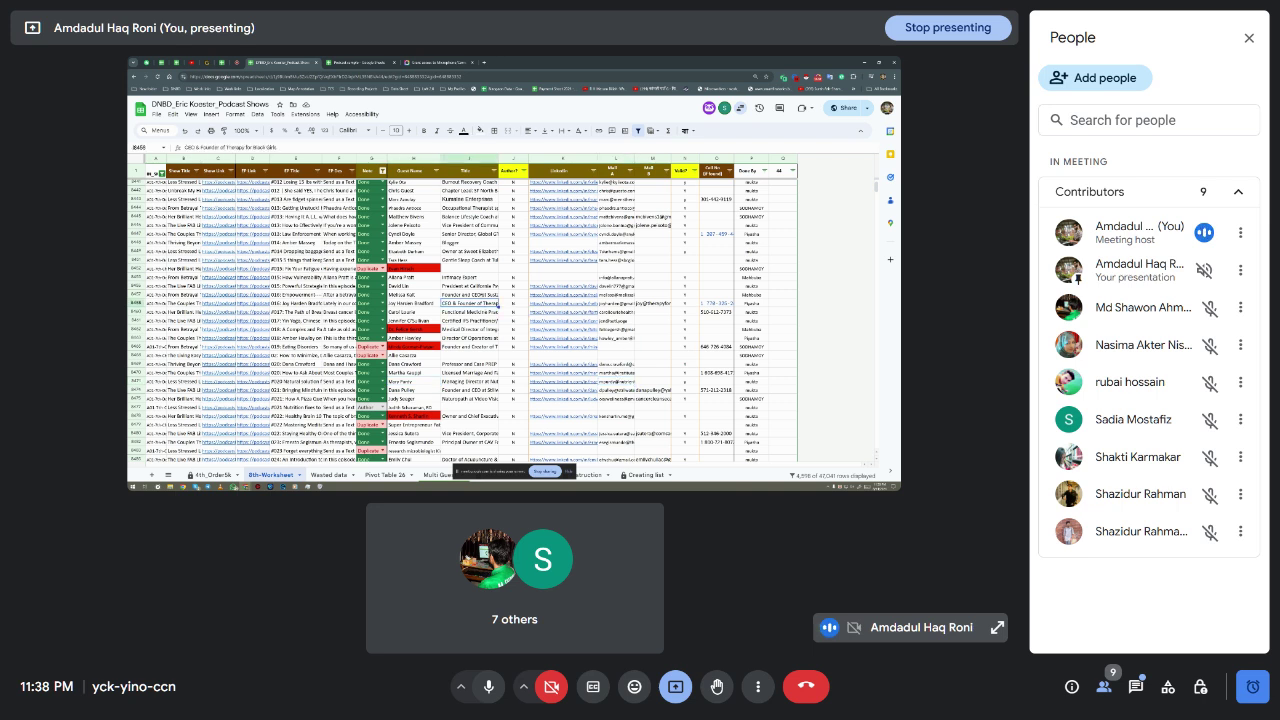
{"action": "key", "text": "ctrl+Up"}
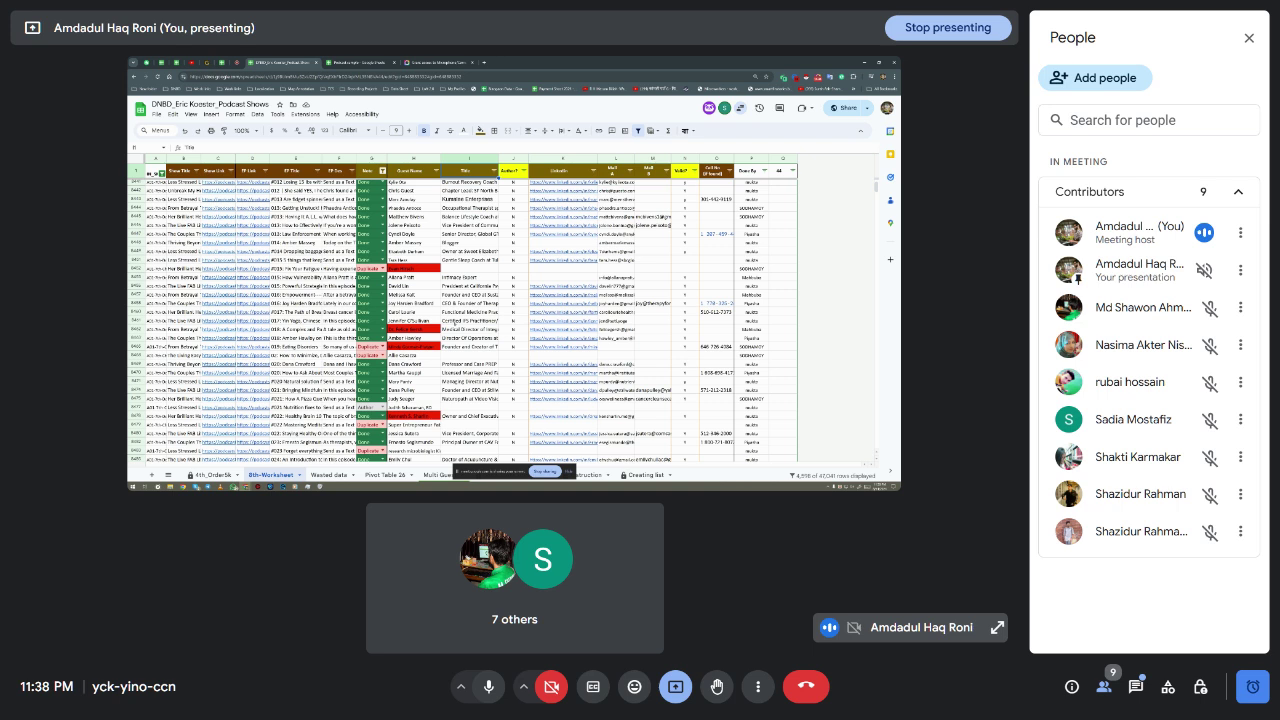
{"action": "left_click", "coordinate": [438, 269]}
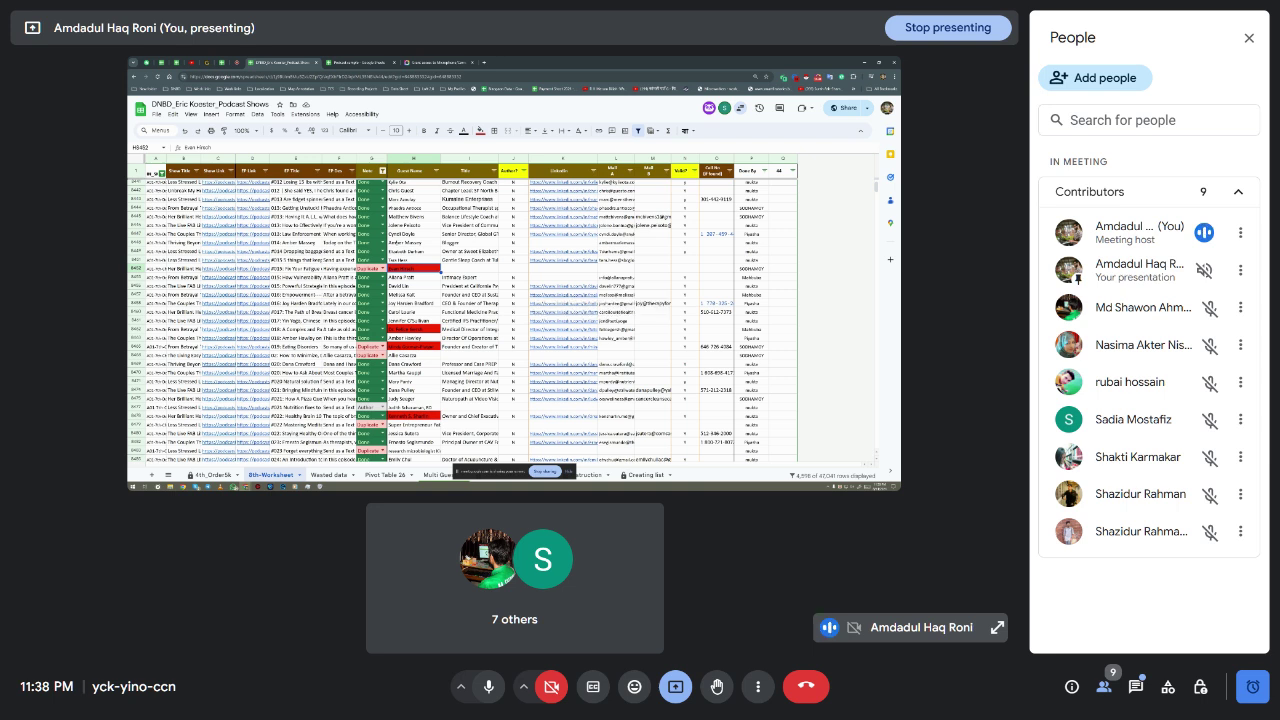
{"action": "left_click", "coordinate": [413, 158]}
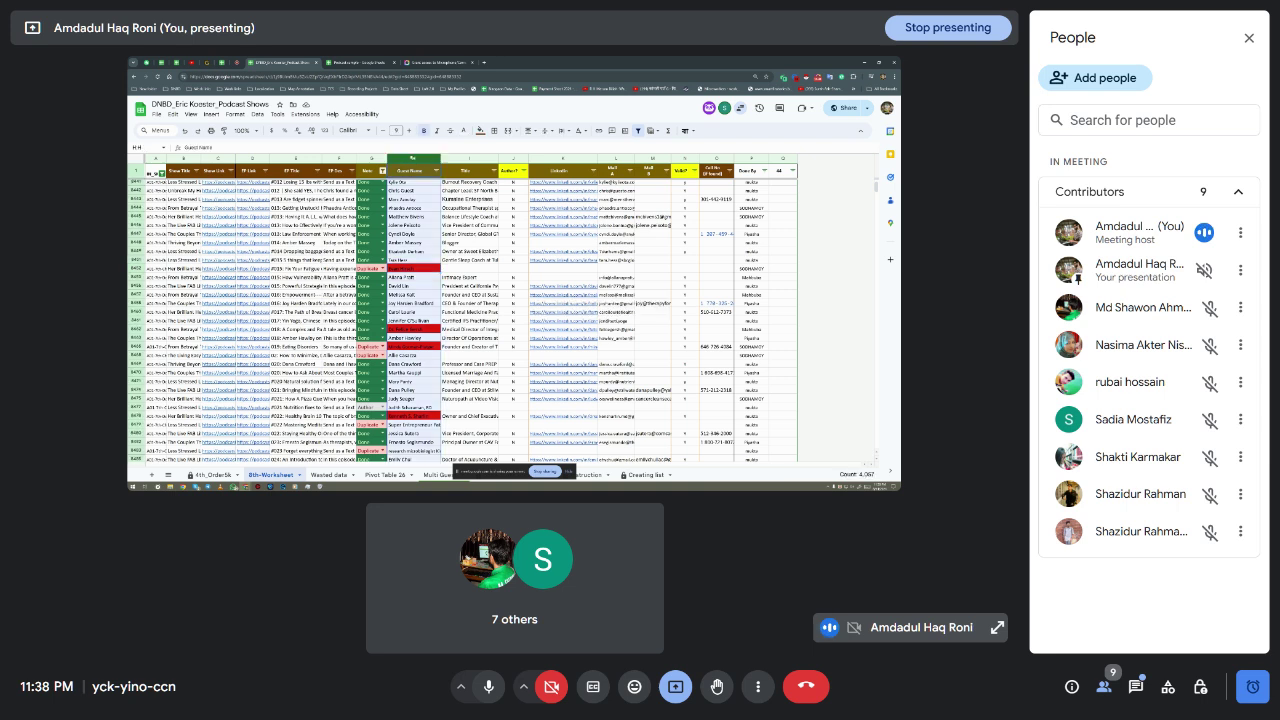
{"action": "left_click_drag", "start_coordinate": [582, 158], "coordinate": [615, 160]}
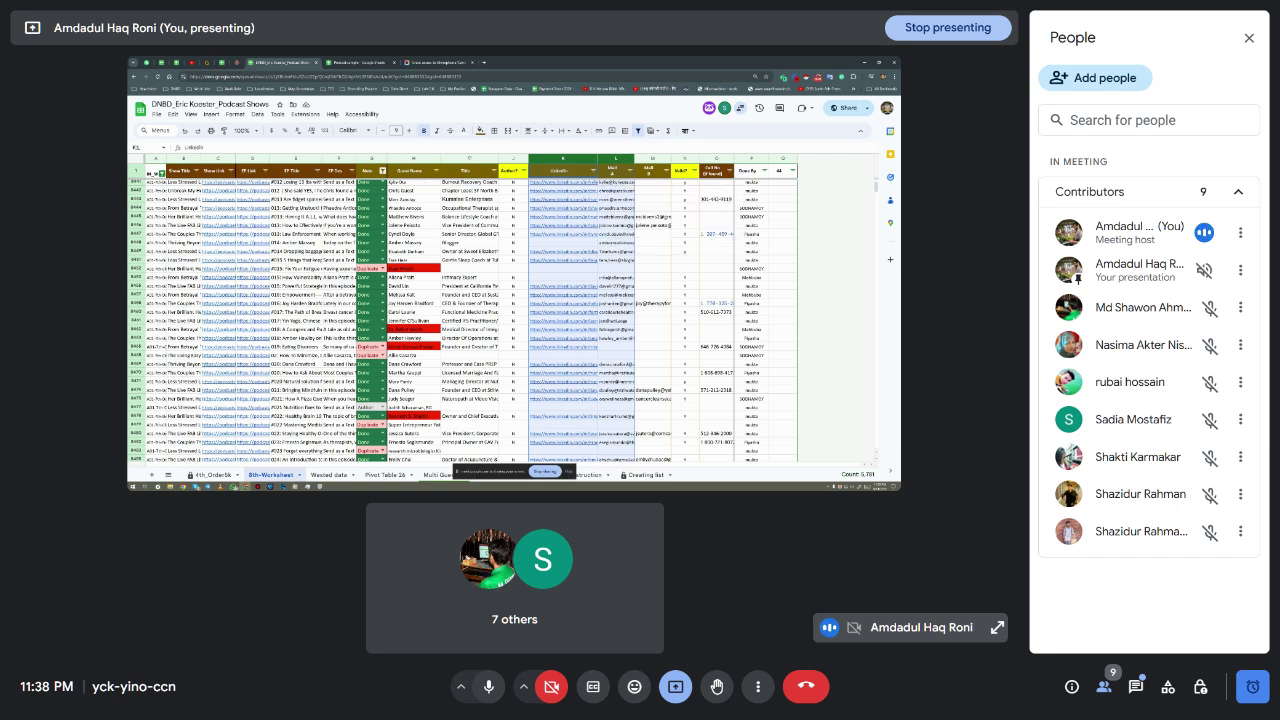
{"action": "left_click", "coordinate": [413, 158]}
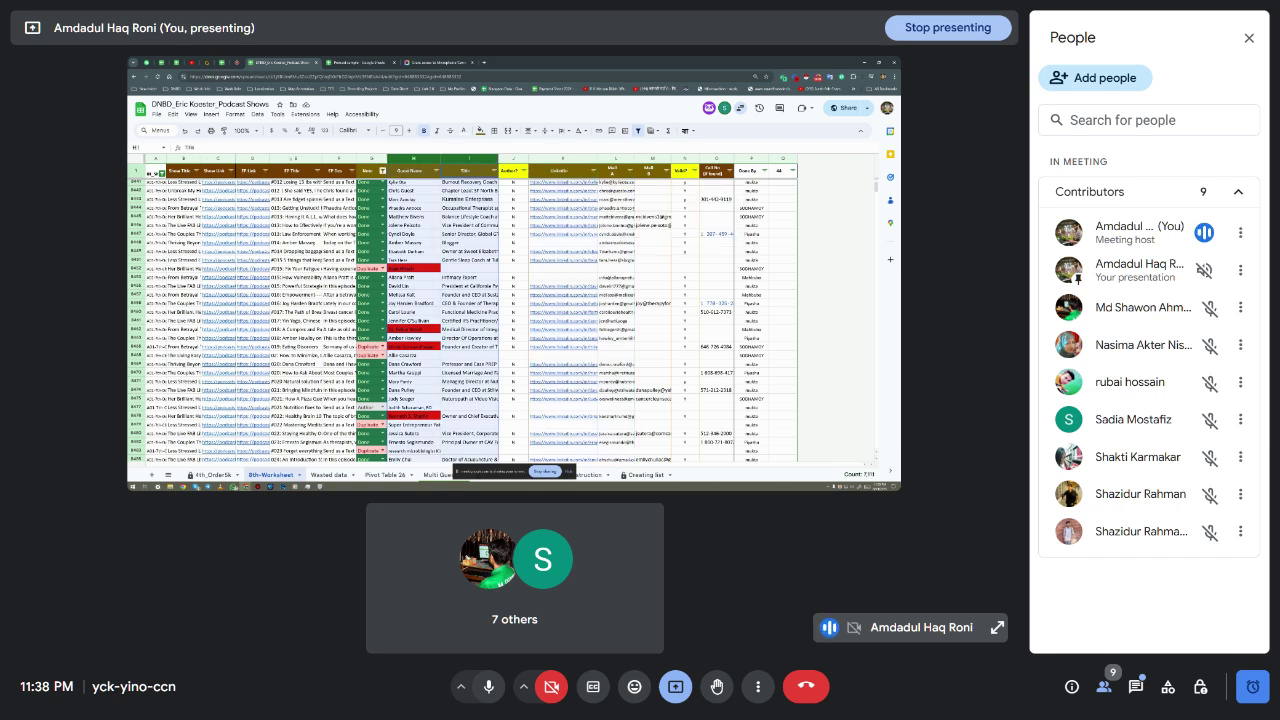
Examine paired Guest Name and Title cells on several rows, along with the Author? cells from the Senior Director row downward
{"action": "left_click", "coordinate": [424, 237]}
{"action": "left_click_drag", "start_coordinate": [424, 226], "coordinate": [470, 227]}
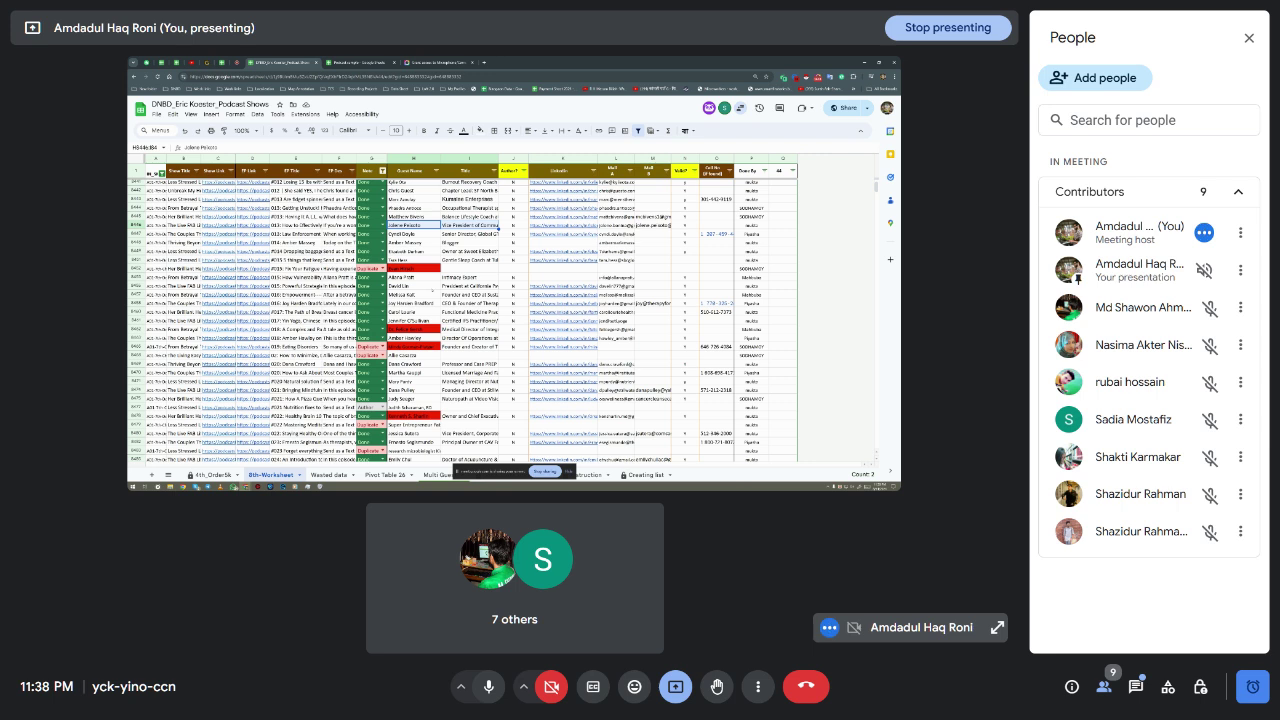
{"action": "left_click_drag", "start_coordinate": [425, 278], "coordinate": [462, 278]}
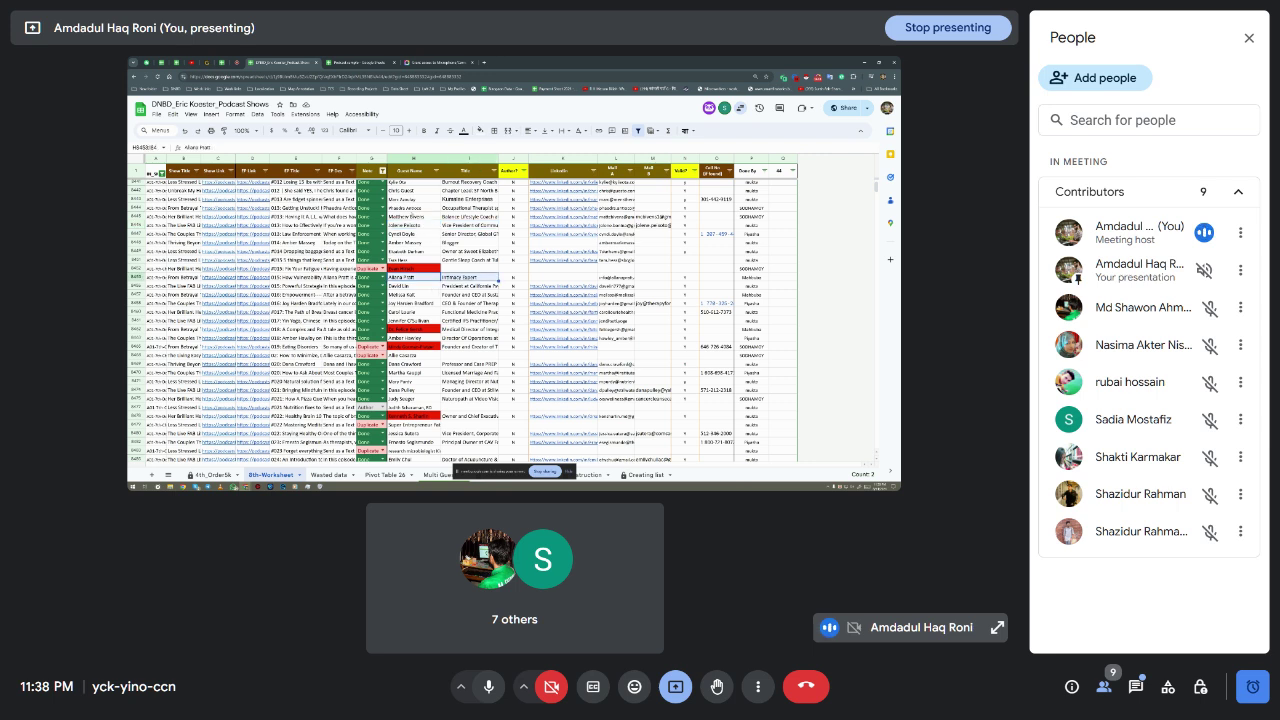
{"action": "left_click_drag", "start_coordinate": [430, 208], "coordinate": [437, 217]}
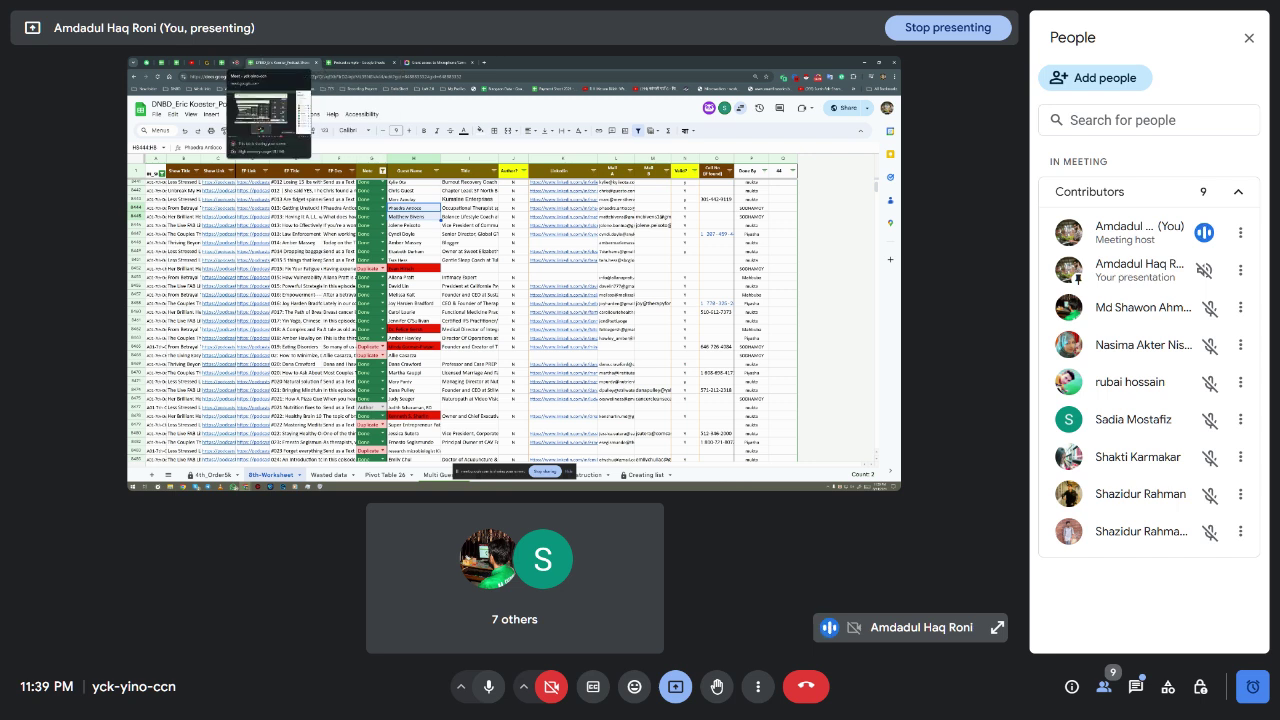
{"action": "mouse_move", "coordinate": [418, 236]}
{"action": "left_mouse_down"}
{"action": "mouse_move", "coordinate": [482, 266]}
{"action": "mouse_move", "coordinate": [521, 262]}
{"action": "left_mouse_up"}
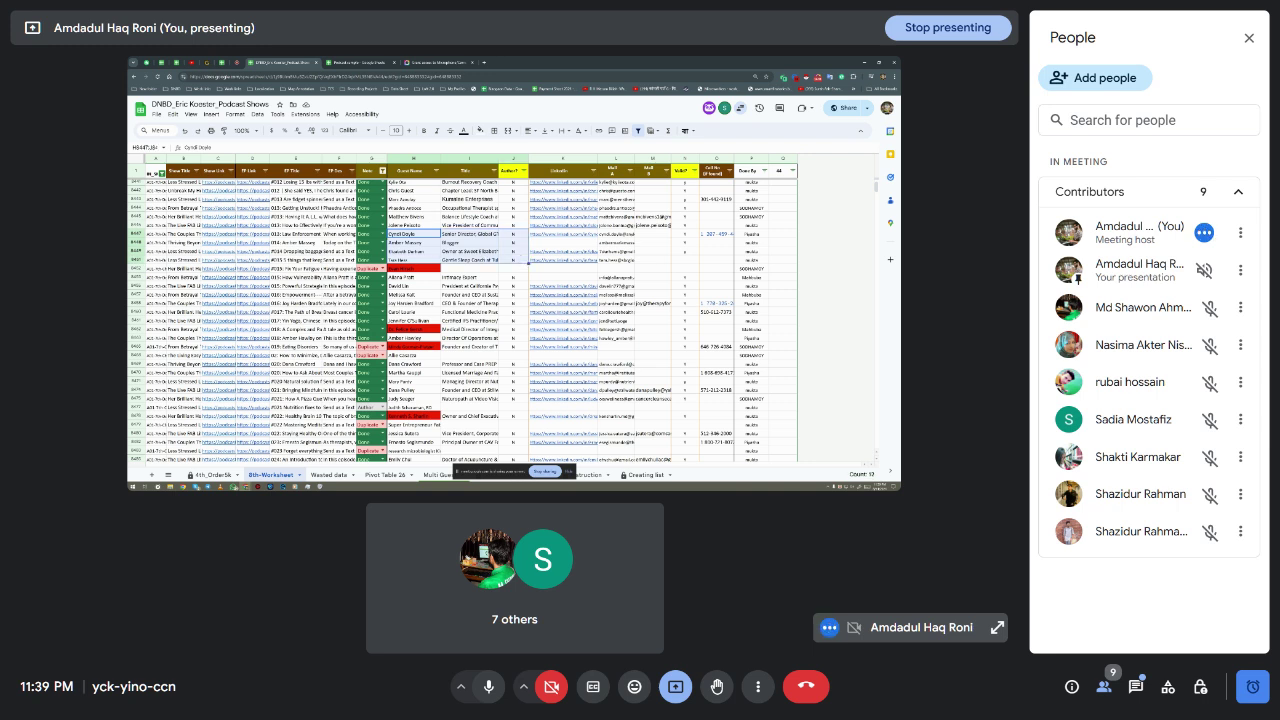
{"action": "left_click_drag", "start_coordinate": [400, 182], "coordinate": [495, 244]}
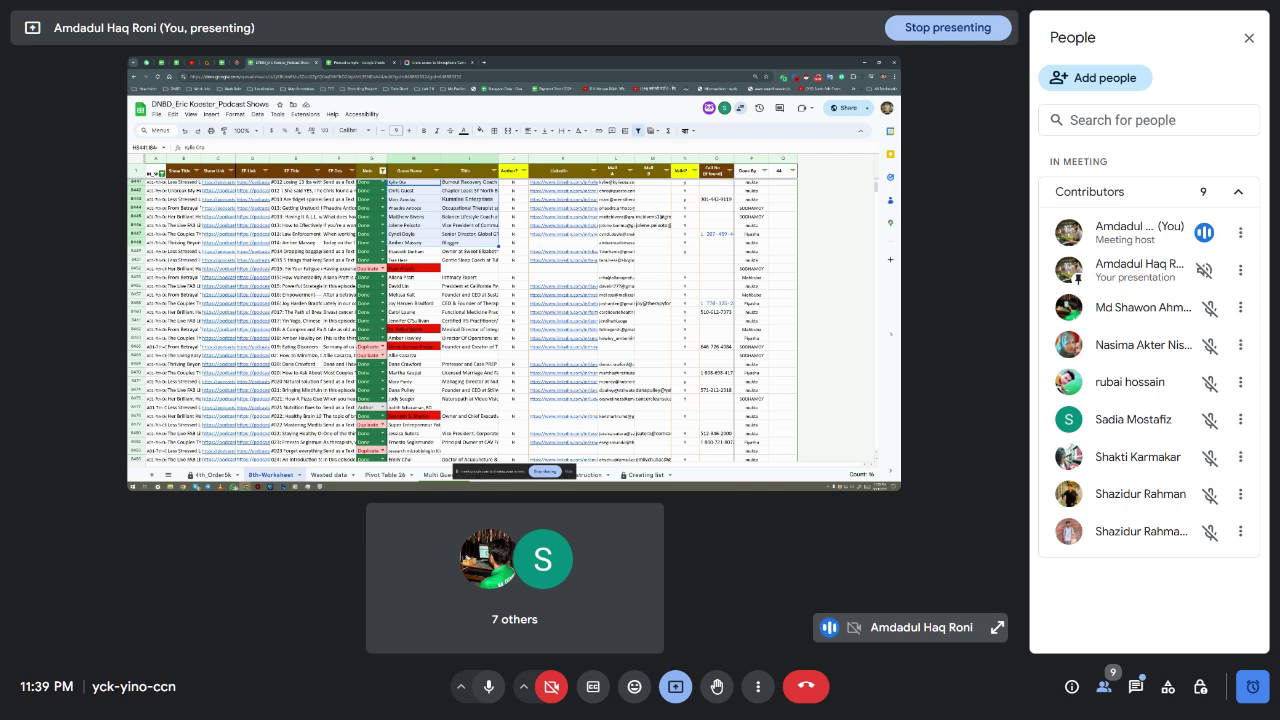
{"action": "mouse_move", "coordinate": [549, 296]}
{"action": "left_click_drag", "start_coordinate": [514, 234], "coordinate": [516, 270]}
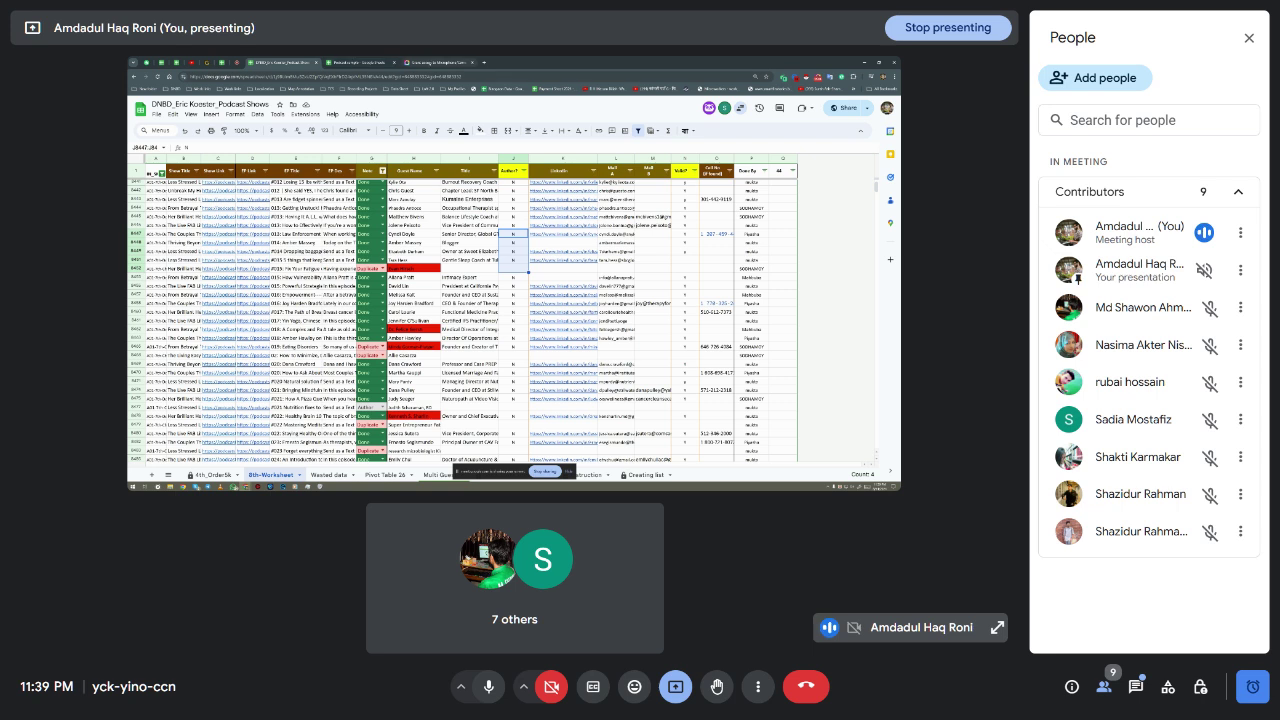
View the Podcast sample spreadsheet and switch to the Awesome Screenshot access page
{"action": "left_click", "coordinate": [436, 62]}
{"action": "left_click", "coordinate": [359, 62]}
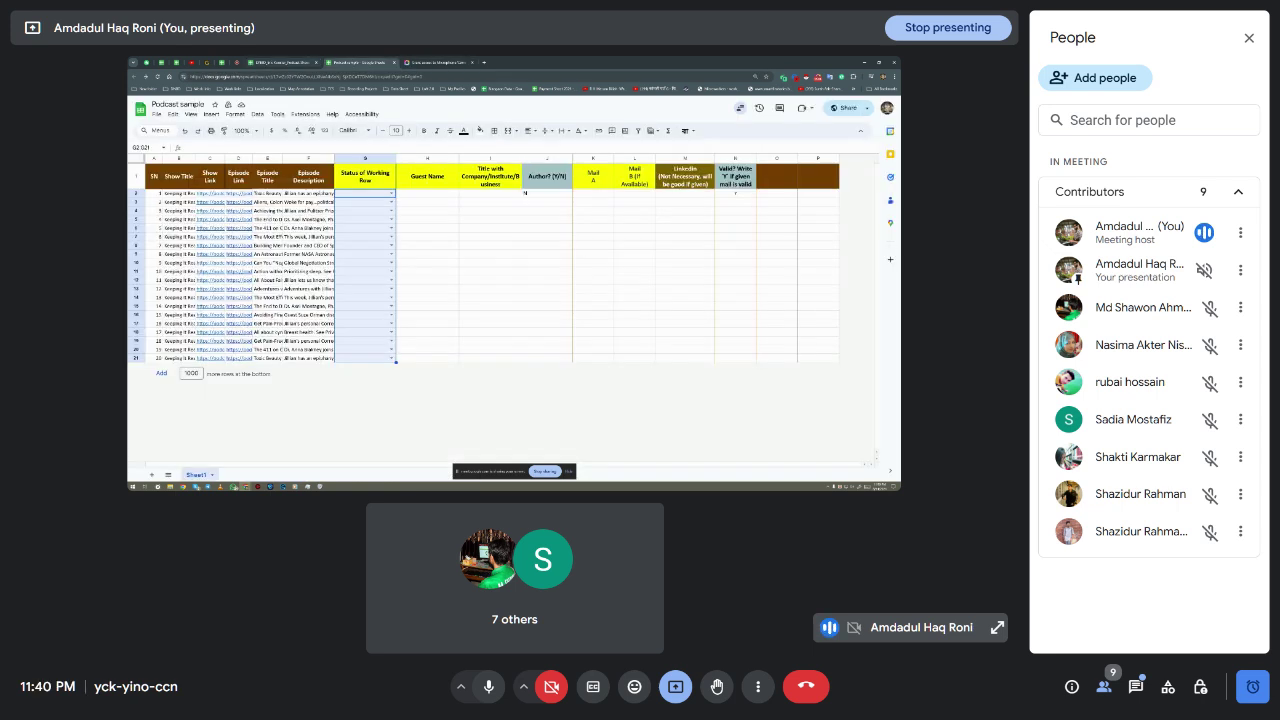
{"action": "key", "text": "ctrl+shift+Tab"}
{"action": "key", "text": "ctrl+shift+Tab"}
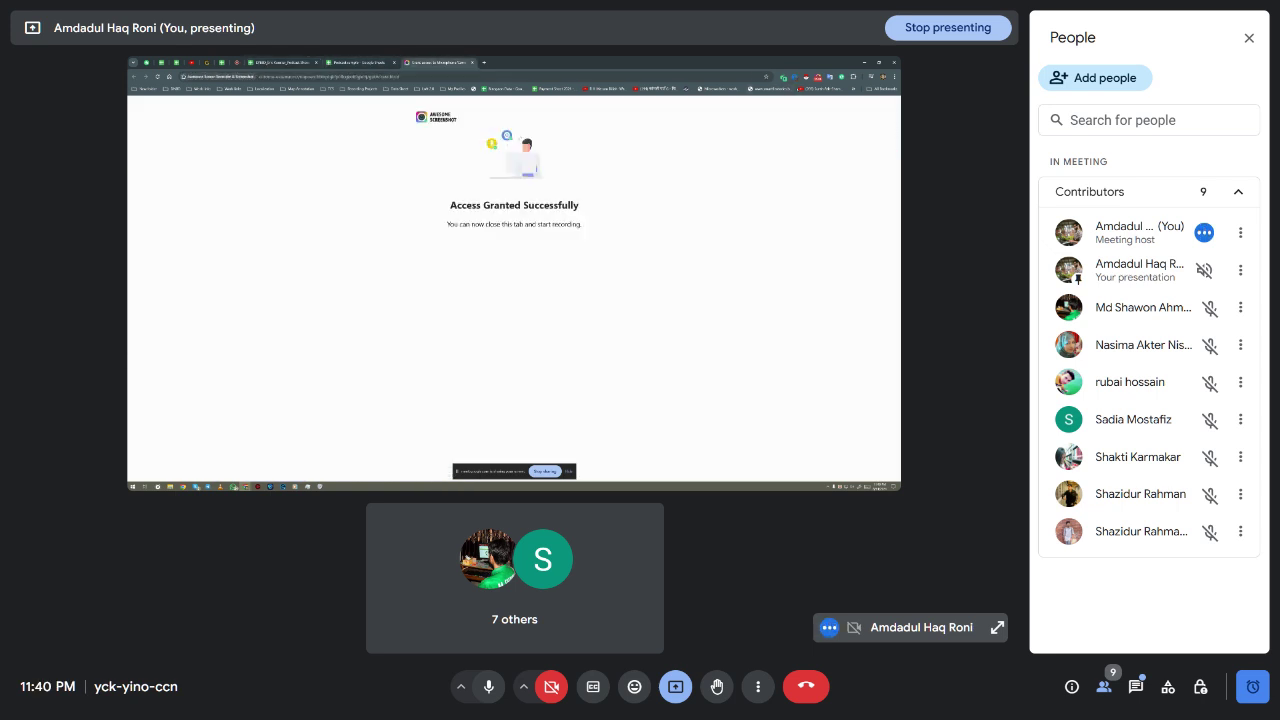